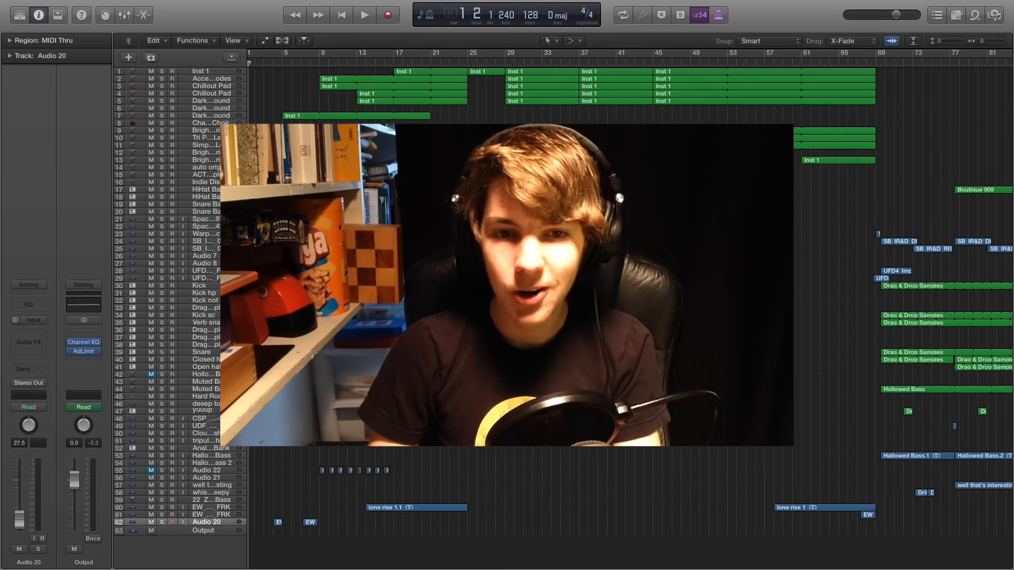
# Look over the full song arrangement from the opening bars through the later sections past bar 100
pyautogui.press('super+Right')
pyautogui.press('super+Right')
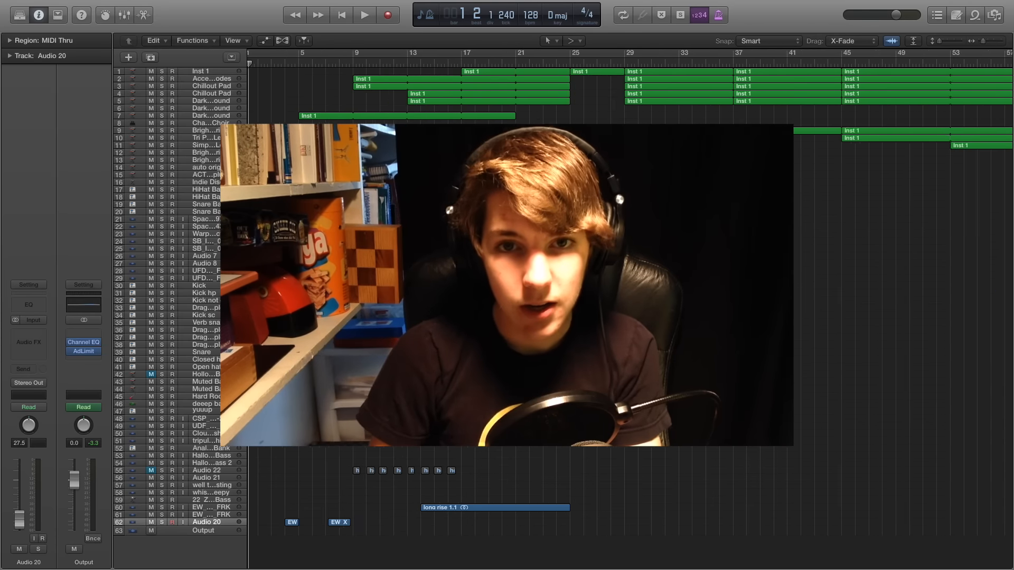
pyautogui.hscroll(15, 629, 296)
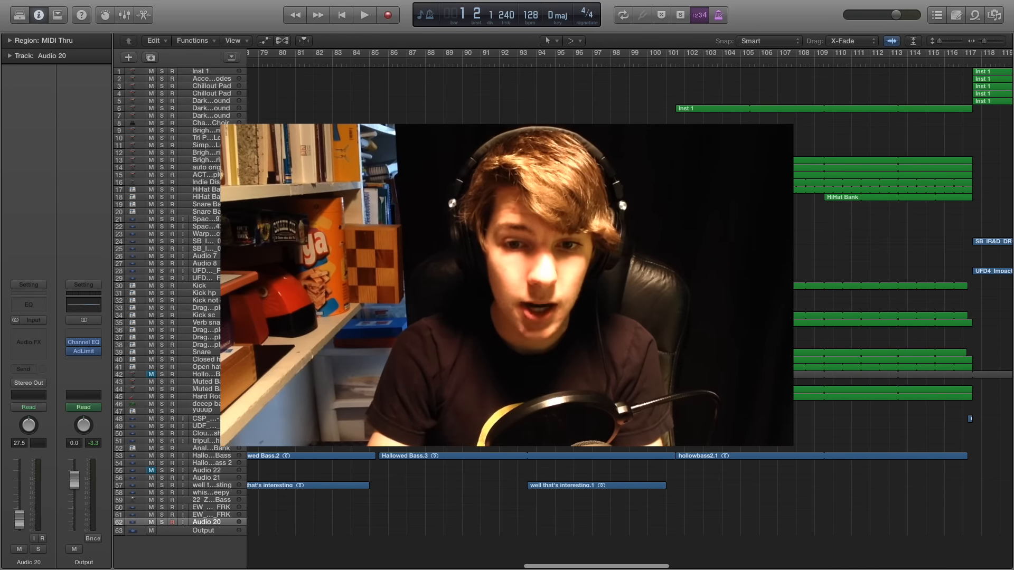
pyautogui.hscroll(-5, 544, 459)
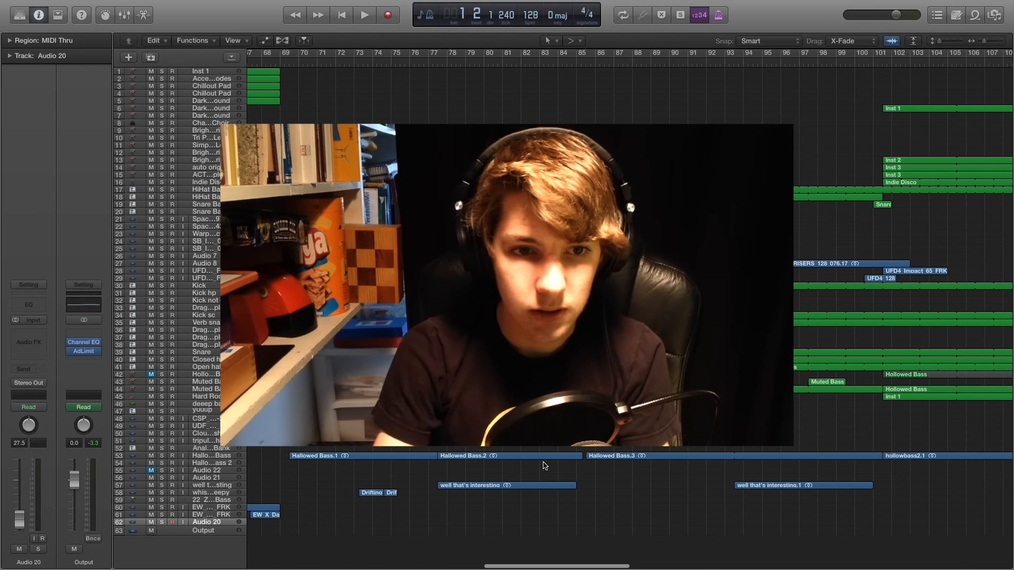
pyautogui.press('super+Right')
pyautogui.press('super+Right')
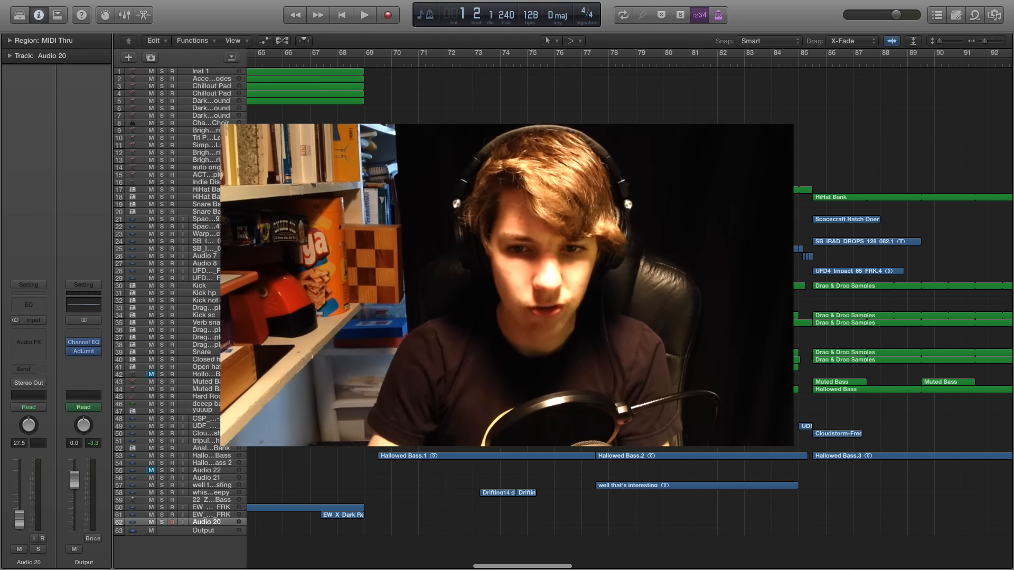
pyautogui.press('super+Left')
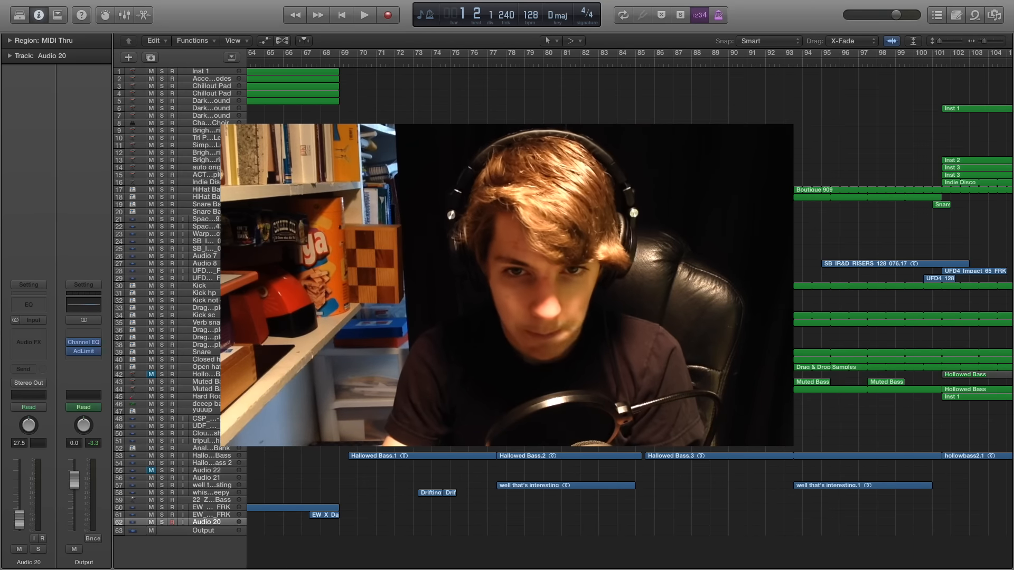
pyautogui.hscroll(4, 629, 459)
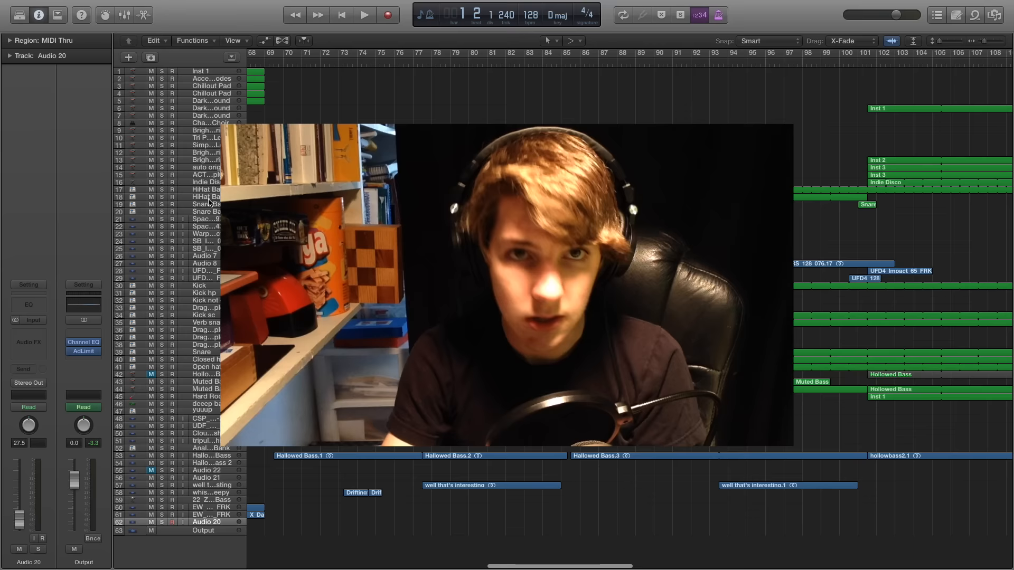
pyautogui.hscroll(-2, 629, 317)
pyautogui.hscroll(-2, 628, 317)
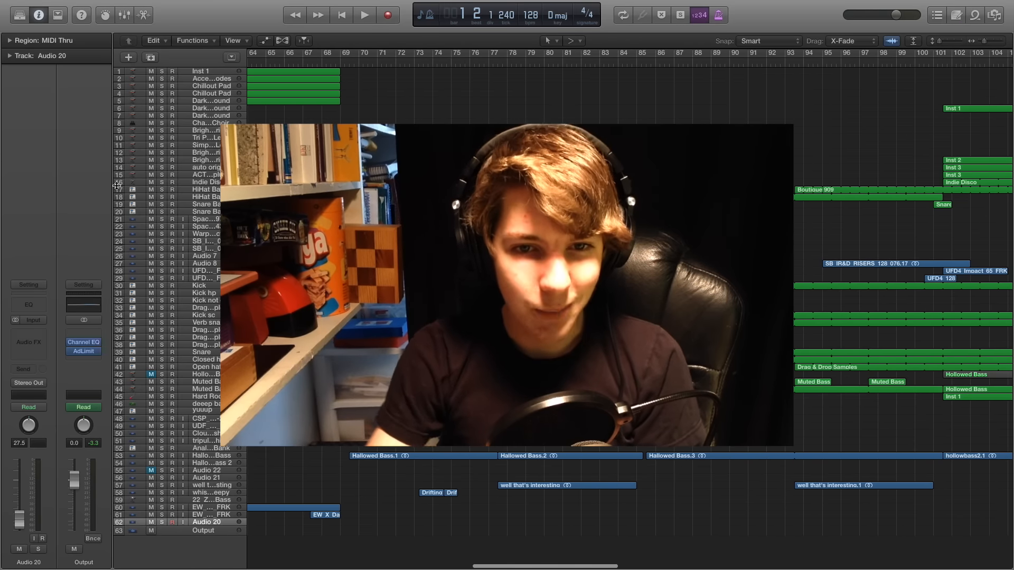
pyautogui.hscroll(-20, 628, 316)
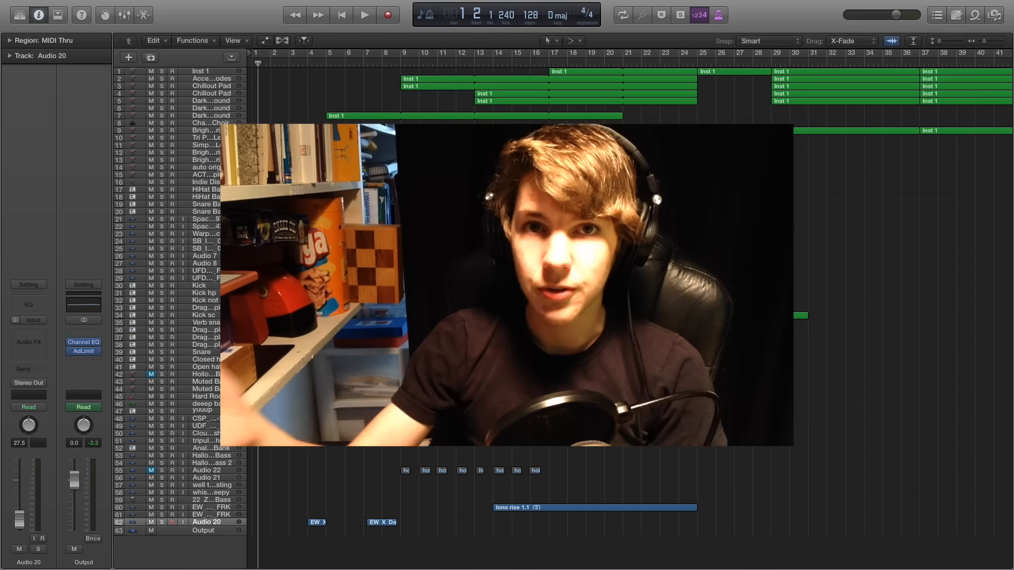
# Examine how the instrument and audio regions are layered in the opening section, roughly bars 5 to 33
pyautogui.hscroll(1, 628, 306)
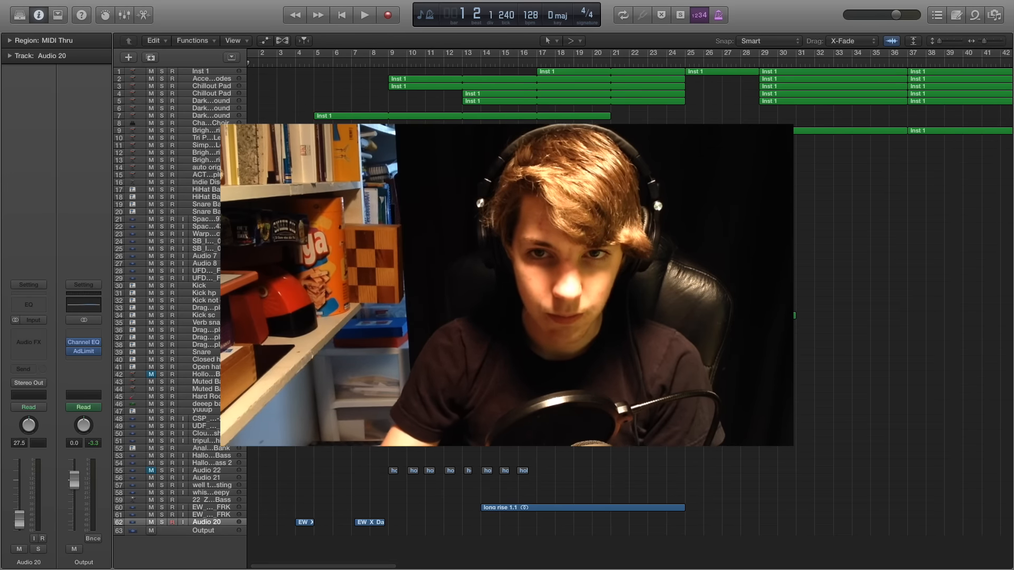
pyautogui.scroll(5, 628, 306)
pyautogui.hscroll(10, 628, 306)
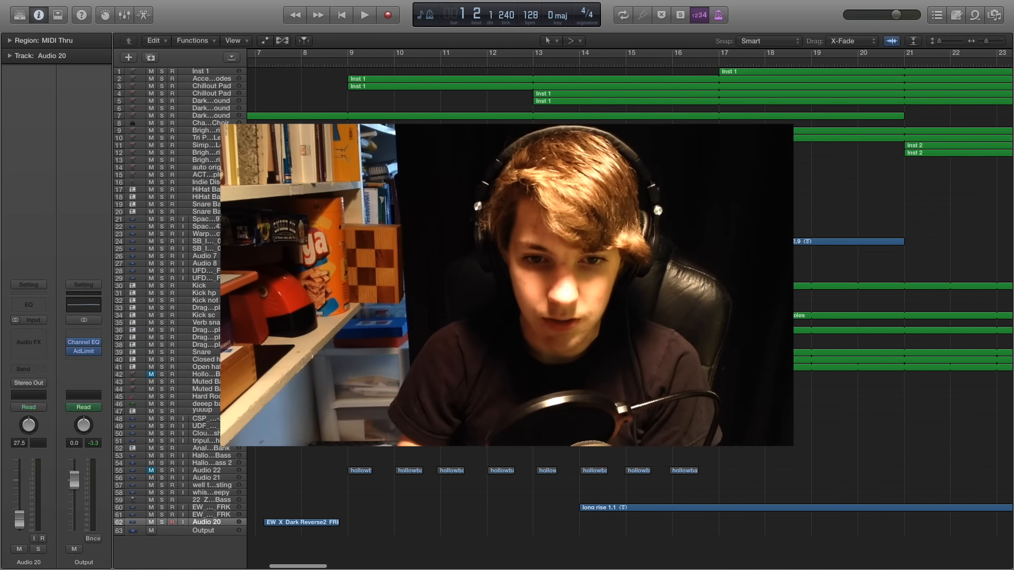
pyautogui.scroll(-2, 628, 306)
pyautogui.scroll(2, 628, 306)
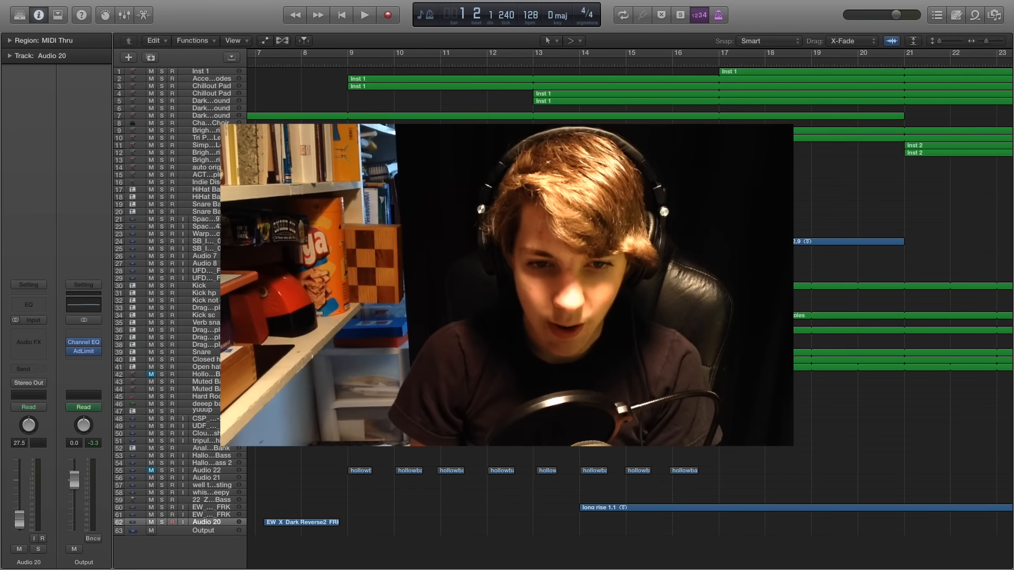
pyautogui.scroll(-2, 628, 307)
pyautogui.hscroll(-2, 628, 306)
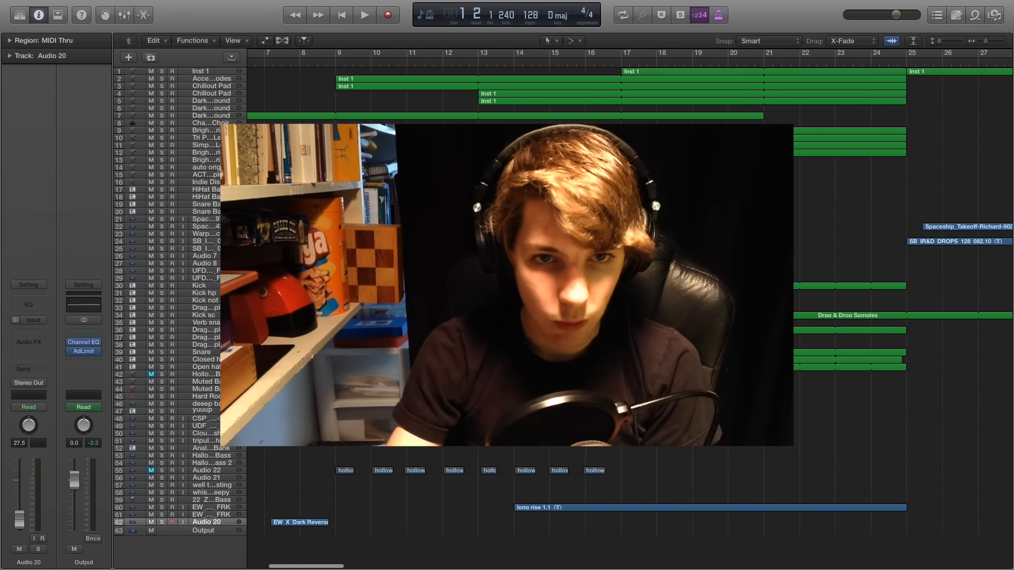
pyautogui.hscroll(-3, 628, 306)
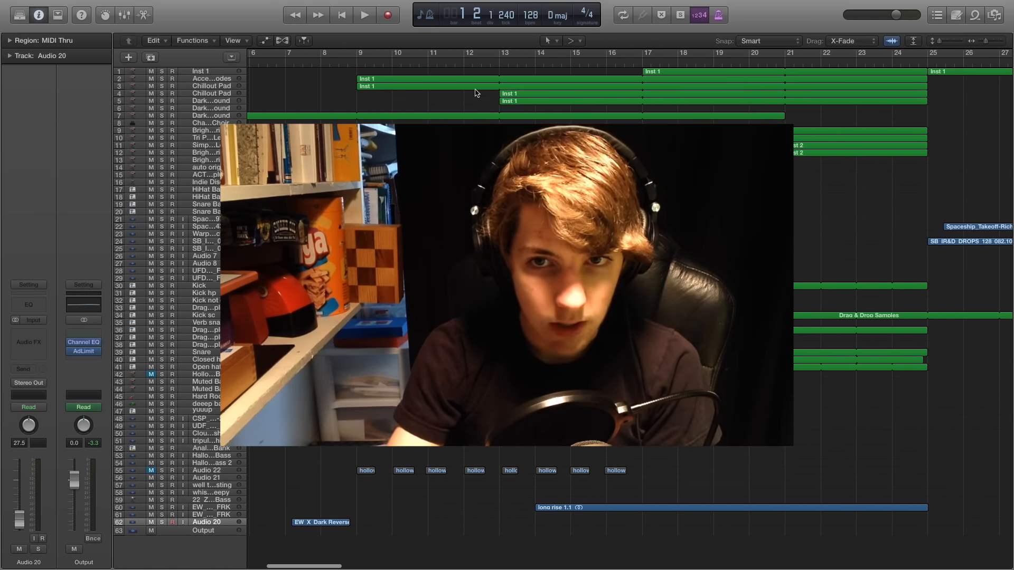
pyautogui.hscroll(10, 480, 88)
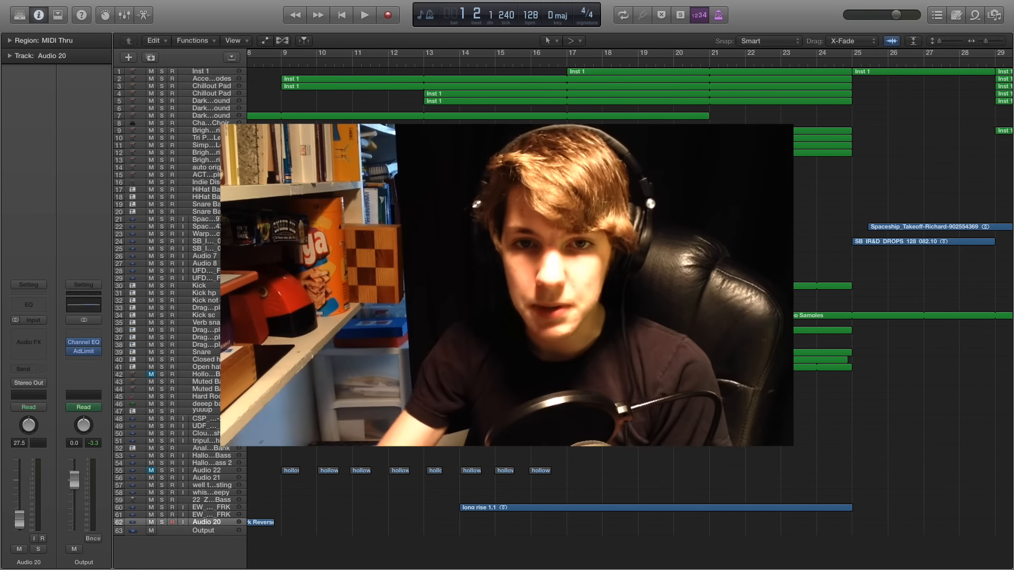
pyautogui.hscroll(13, 629, 309)
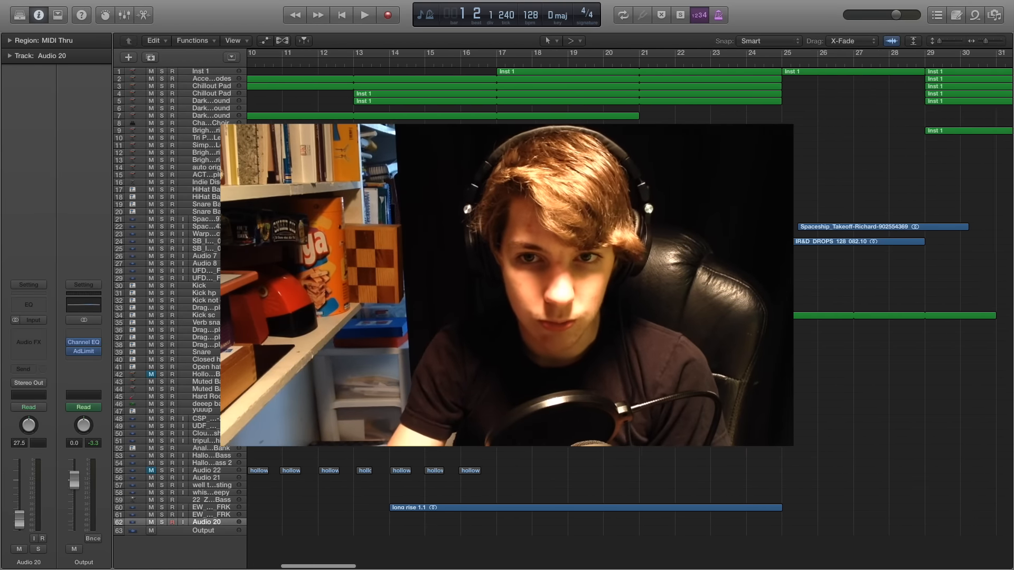
pyautogui.hscroll(10, 630, 308)
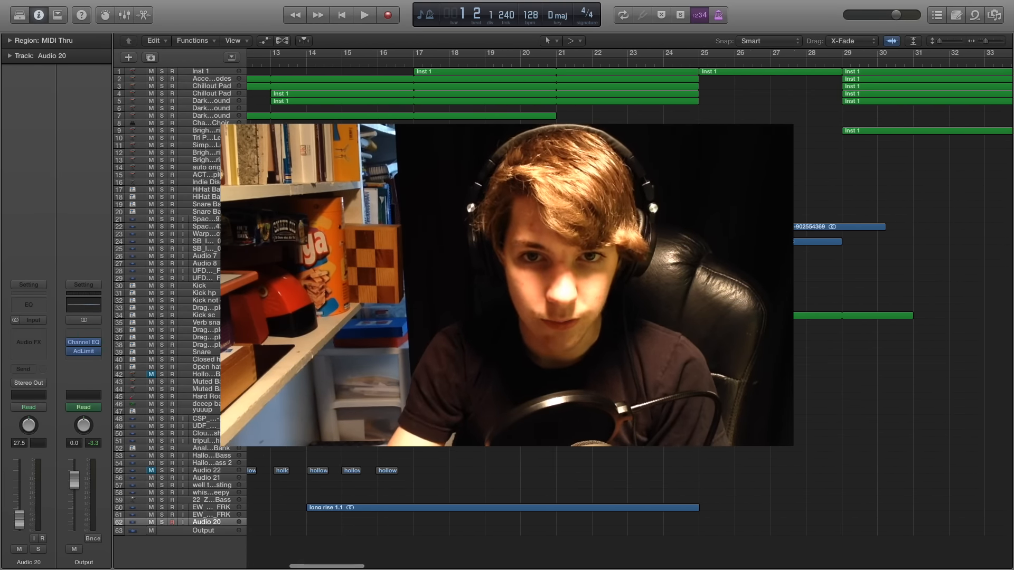
pyautogui.hscroll(-20, 629, 309)
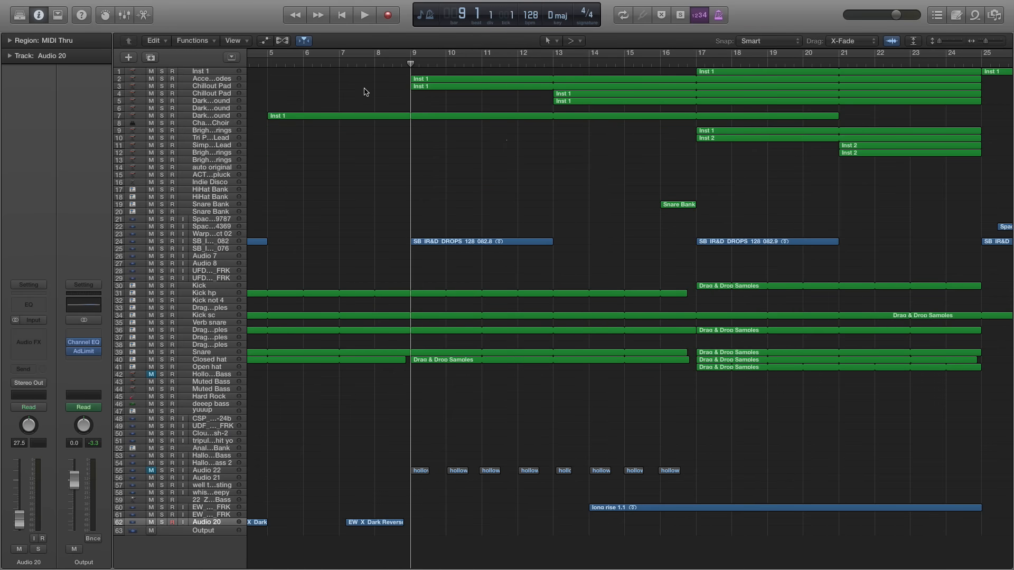
# Delete the muted Audio 22 track and the muted Hollowed Bass track together with their regions
pyautogui.click(201, 80)
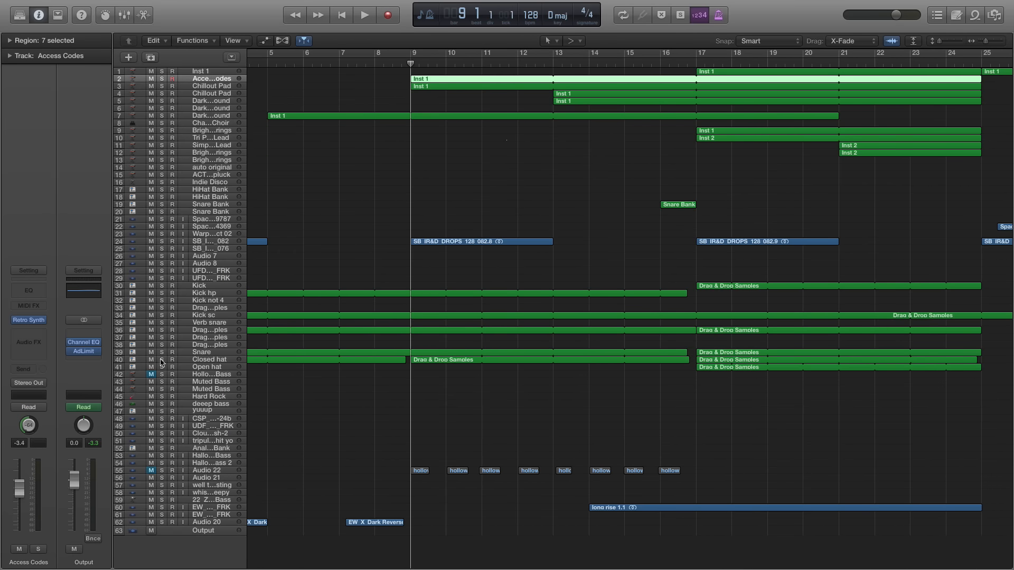
pyautogui.click(219, 472)
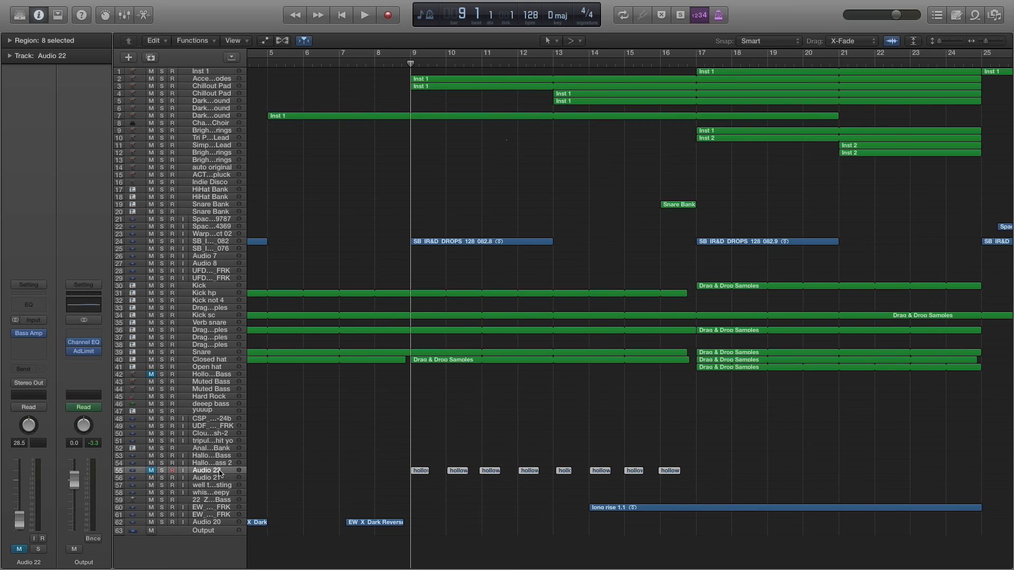
pyautogui.press('super+BackSpace')
pyautogui.click(585, 176)
pyautogui.click(220, 376)
pyautogui.press('super+BackSpace')
pyautogui.click(586, 176)
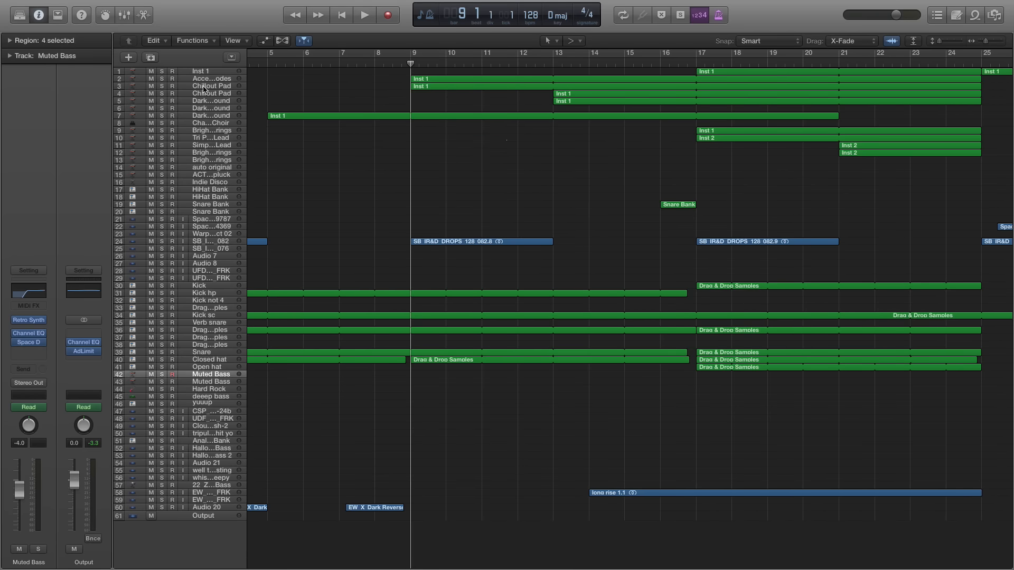
# Solo the Access Codes track, both Chillout Pad tracks and the Dark Background track on row 5, playing them from bar 13
pyautogui.click(549, 64)
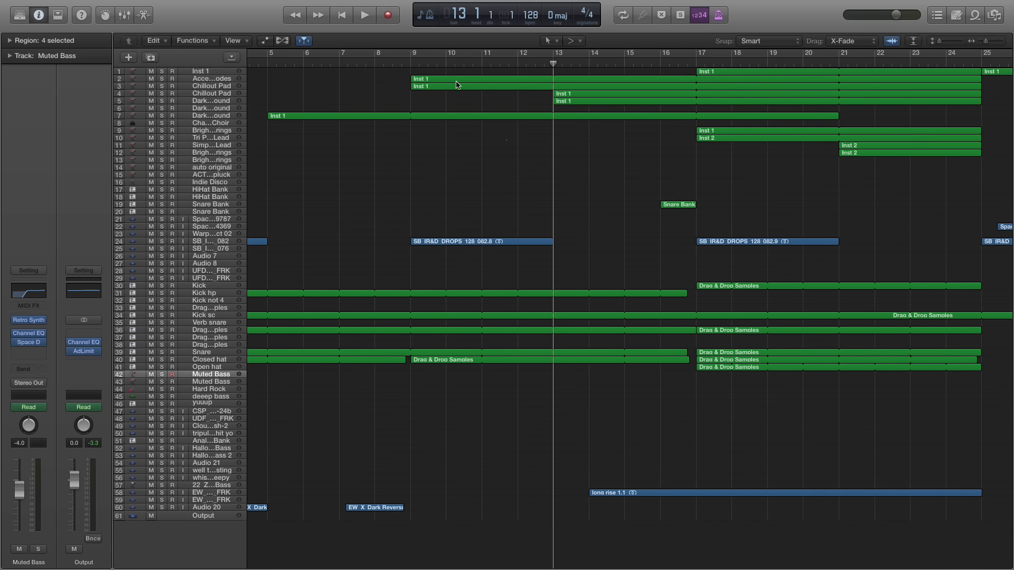
pyautogui.click(162, 86)
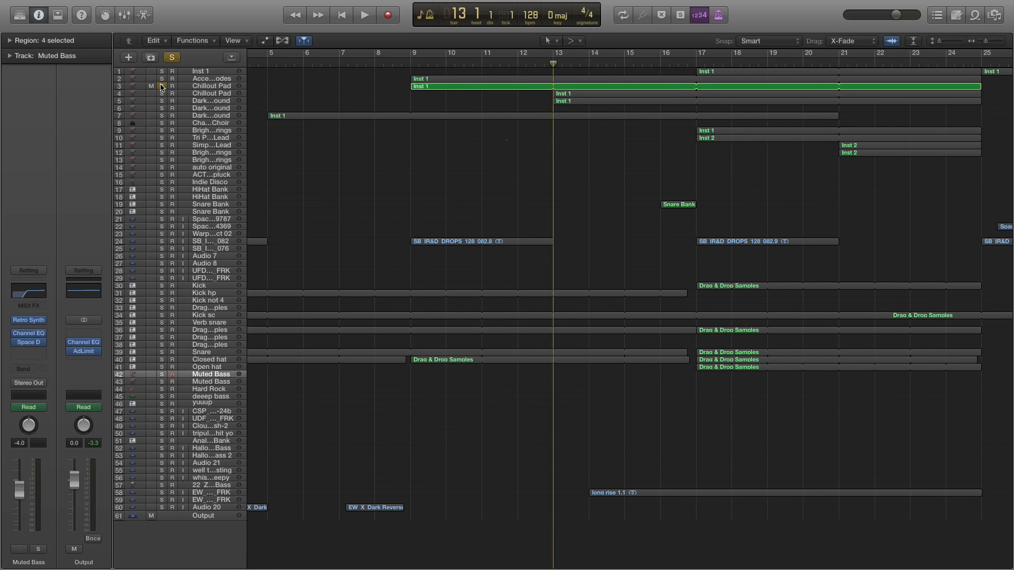
pyautogui.click(162, 78)
pyautogui.press('space')
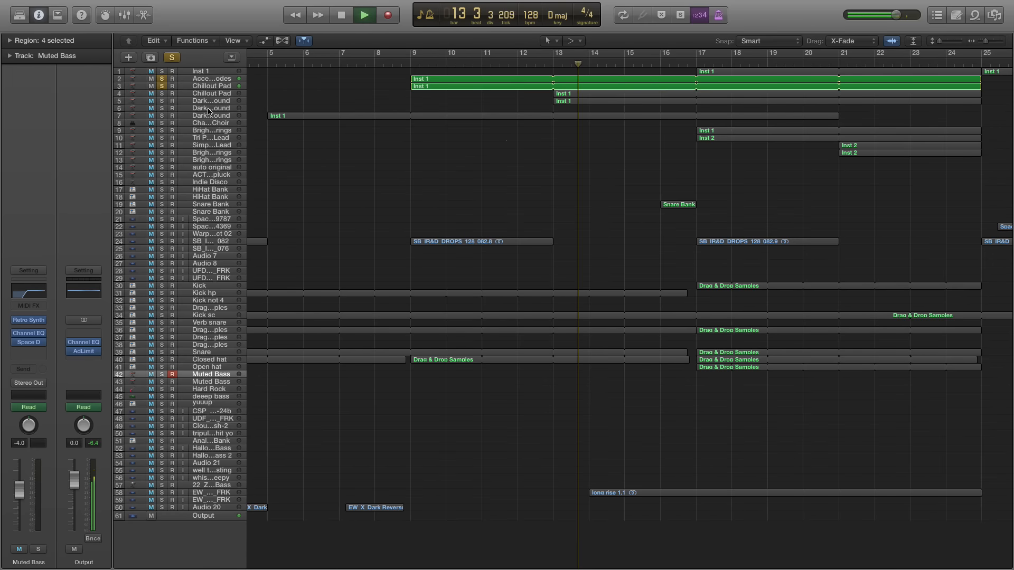
pyautogui.click(162, 93)
pyautogui.click(162, 101)
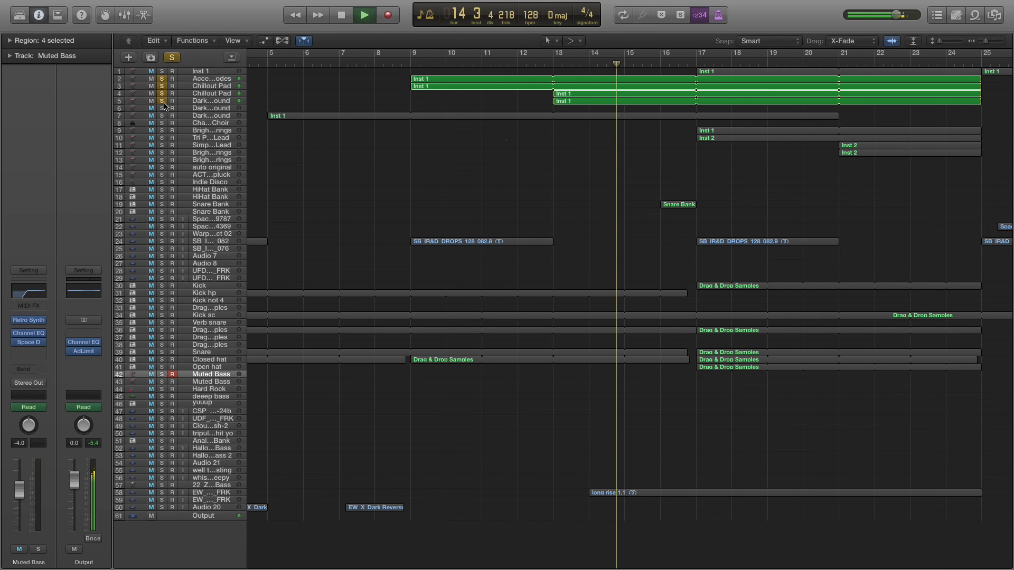
pyautogui.hscroll(4, 259, 115)
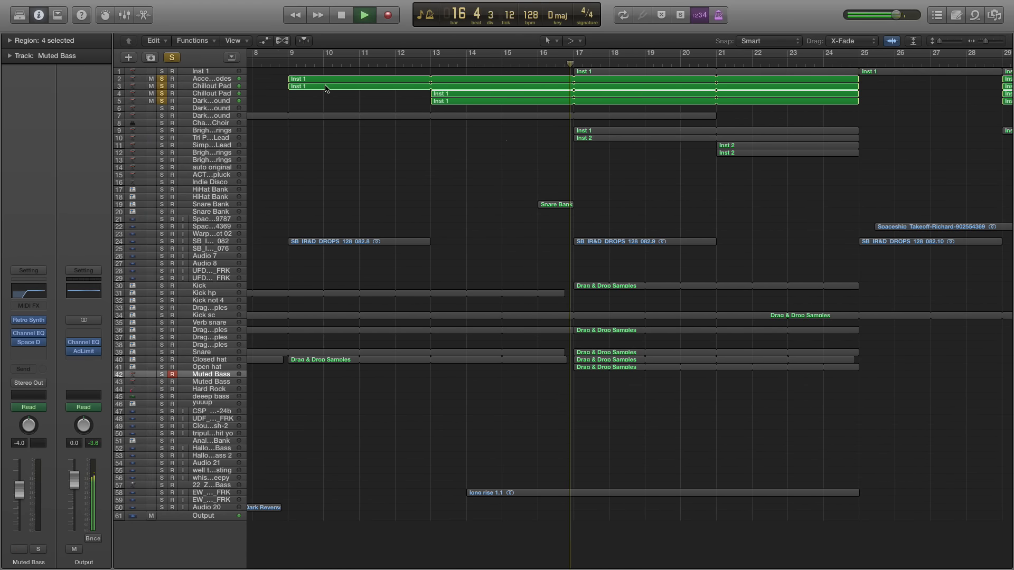
pyautogui.press('space')
# Move the playhead to the start of bar 9
pyautogui.click(289, 64)
pyautogui.press('super+Right')
pyautogui.press('super+Right')
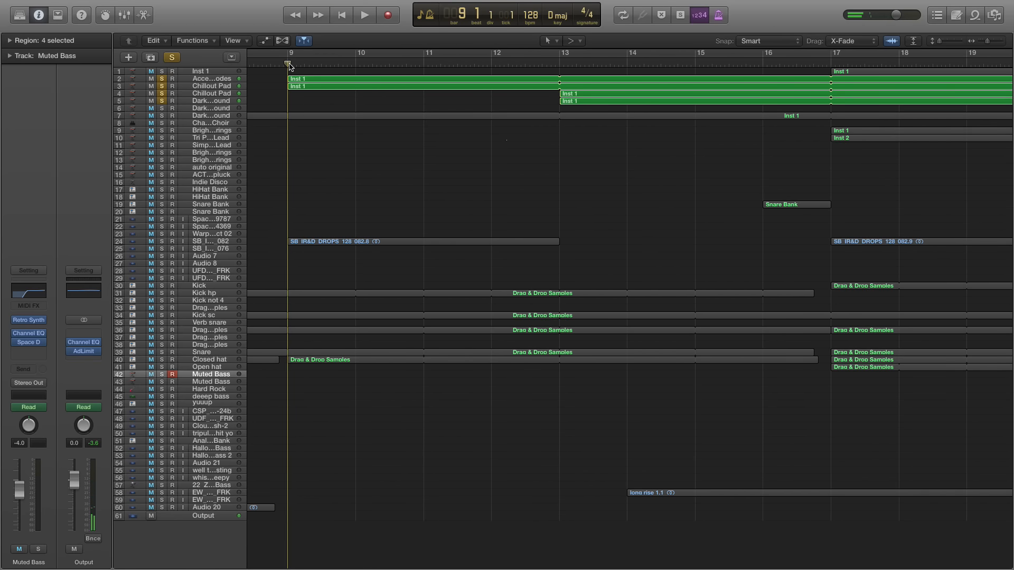
pyautogui.hscroll(-5, 458, 127)
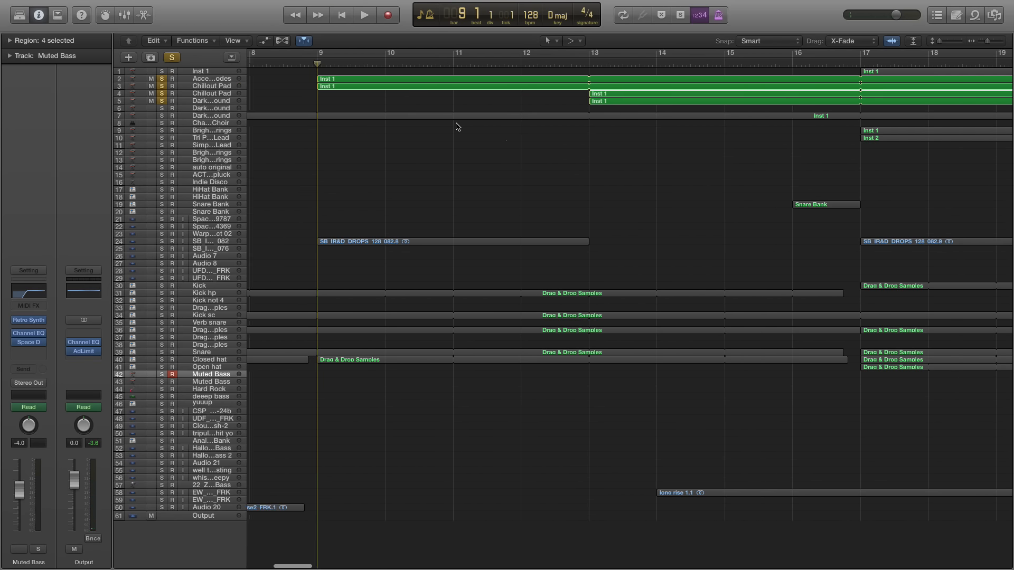
pyautogui.scroll(-1, 353, 110)
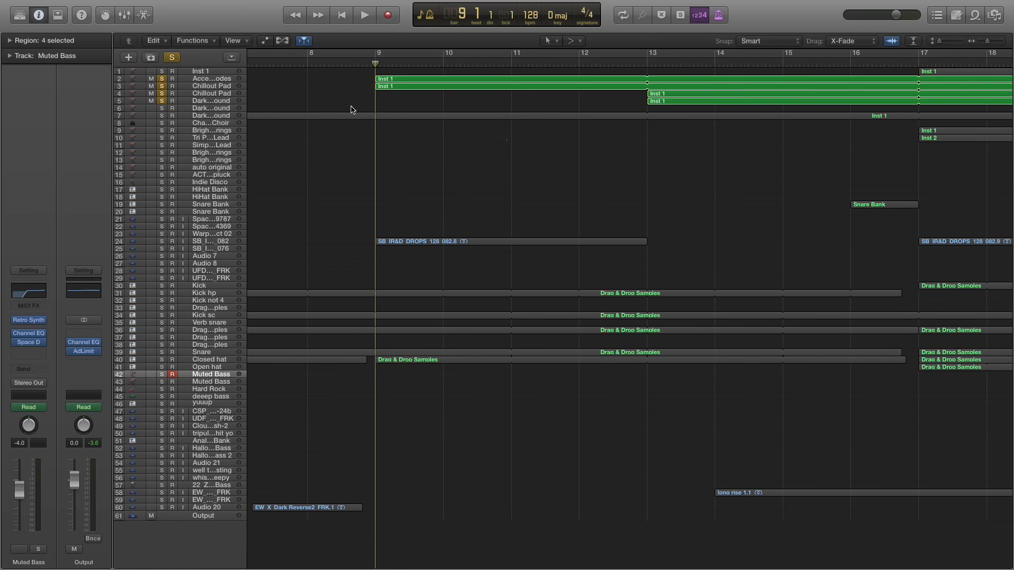
pyautogui.press('super+Left')
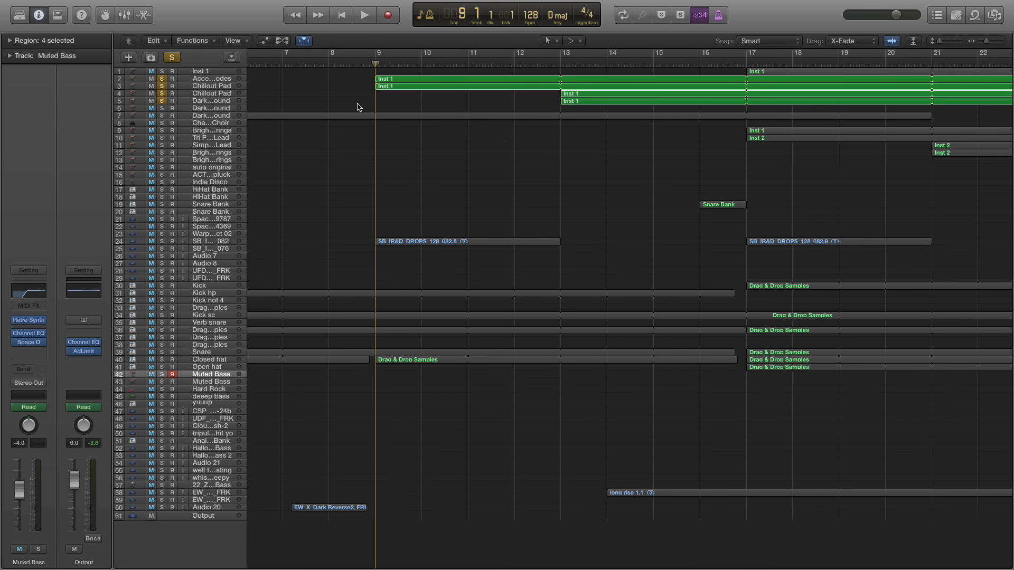
# Place the playhead at bar 13 and inspect the channel strips of the four soloed tracks, ending on Access Codes
pyautogui.click(561, 66)
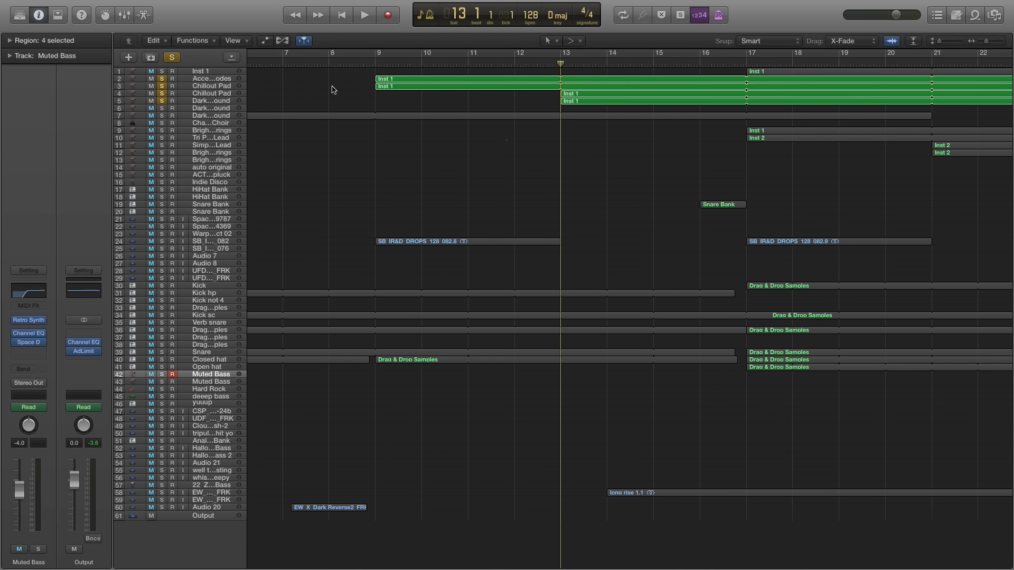
pyautogui.click(189, 78)
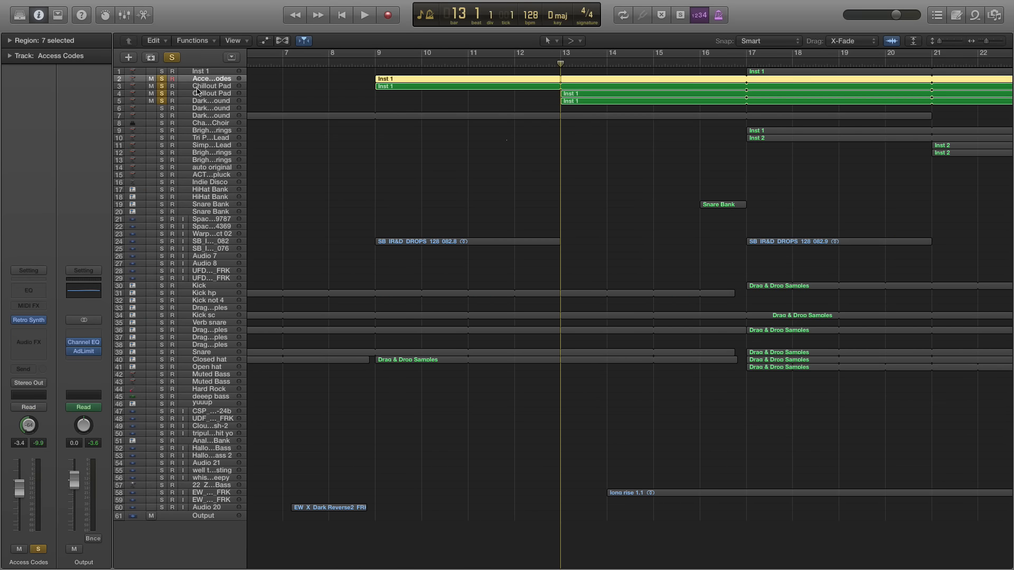
pyautogui.click(200, 87)
pyautogui.click(204, 94)
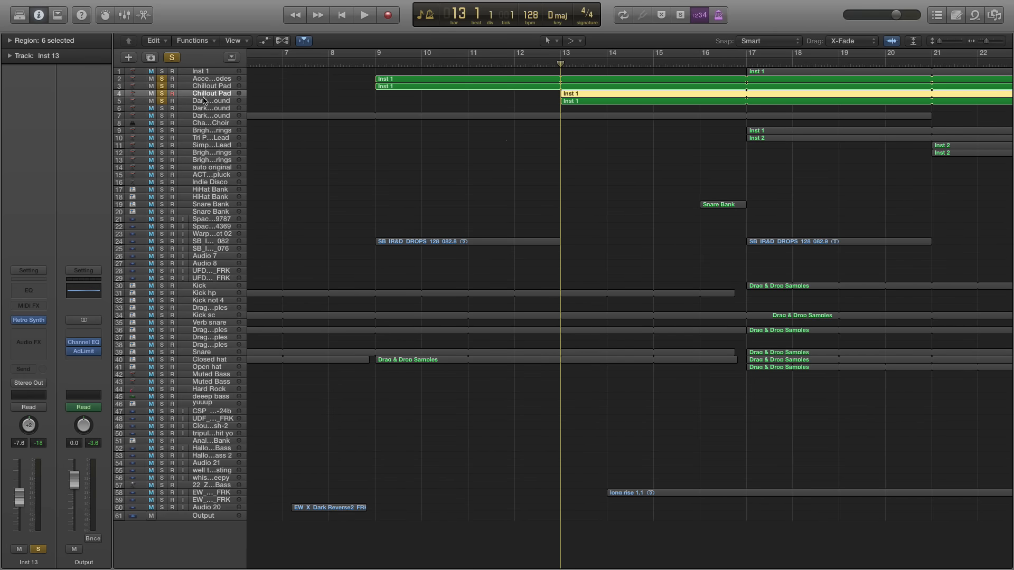
pyautogui.click(204, 101)
pyautogui.click(210, 80)
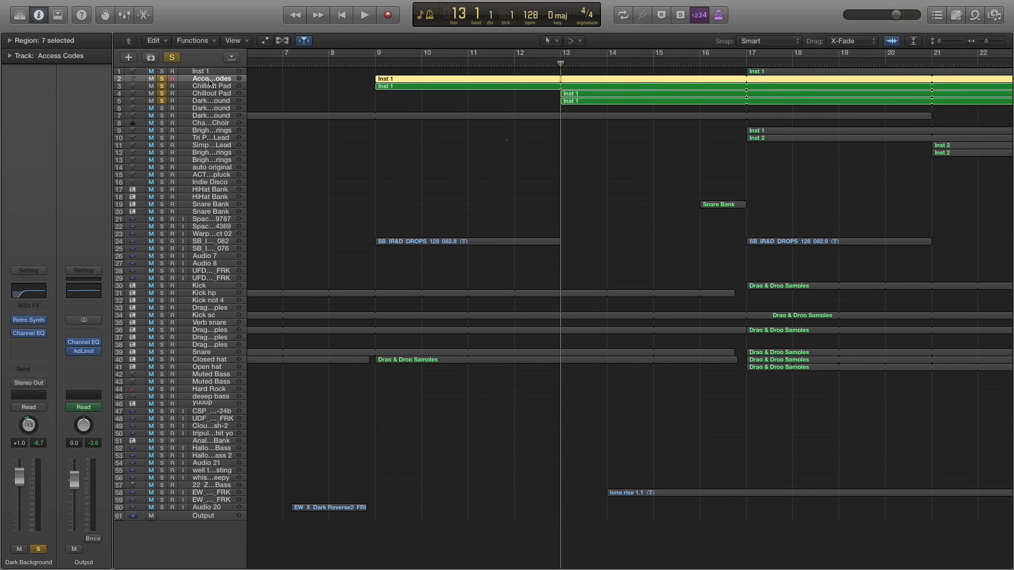
# Play from bar 13 with only Access Codes soloed, and bring back the solos on both Chillout Pad tracks and the row 5 Dark Background
pyautogui.click(161, 86)
pyautogui.click(161, 93)
pyautogui.click(162, 101)
pyautogui.press('space')
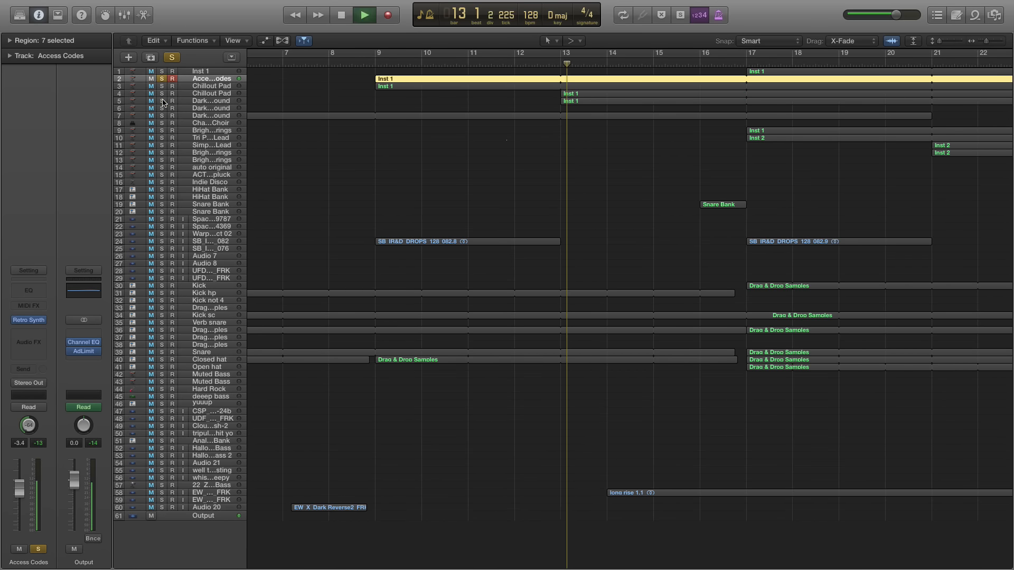
pyautogui.click(162, 93)
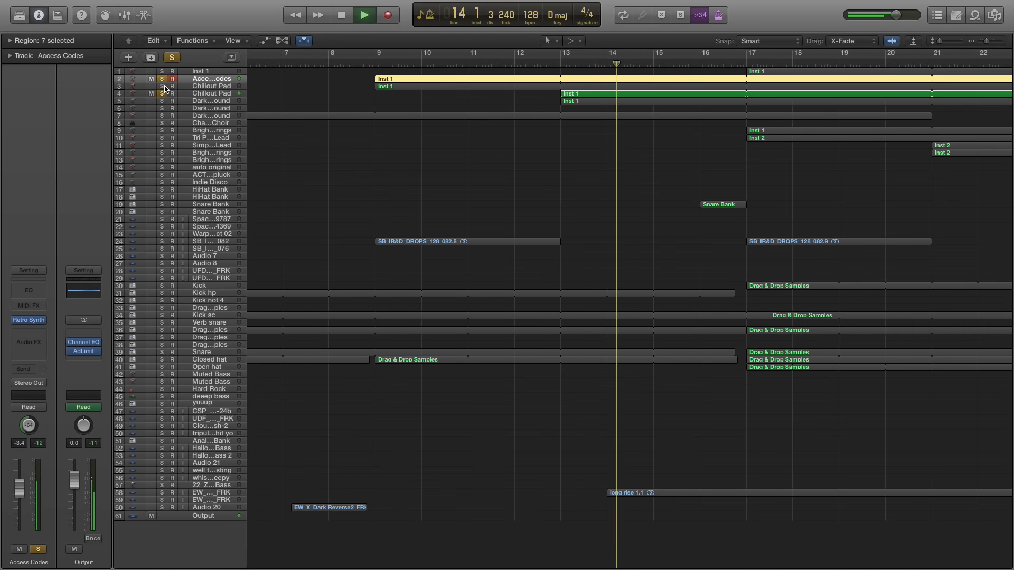
pyautogui.click(162, 86)
pyautogui.click(162, 101)
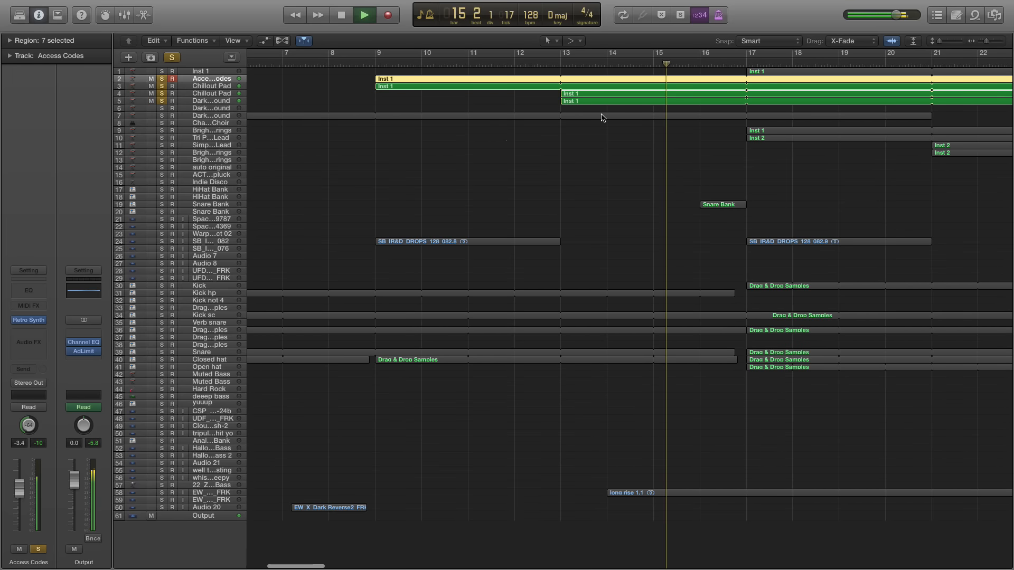
# Solo Inst 1, Bright Strings on row 9 and Tri Pulse Lead as playback continues, toggling the Tri Pulse Lead solo to compare
pyautogui.hscroll(5, 299, 73)
pyautogui.click(163, 72)
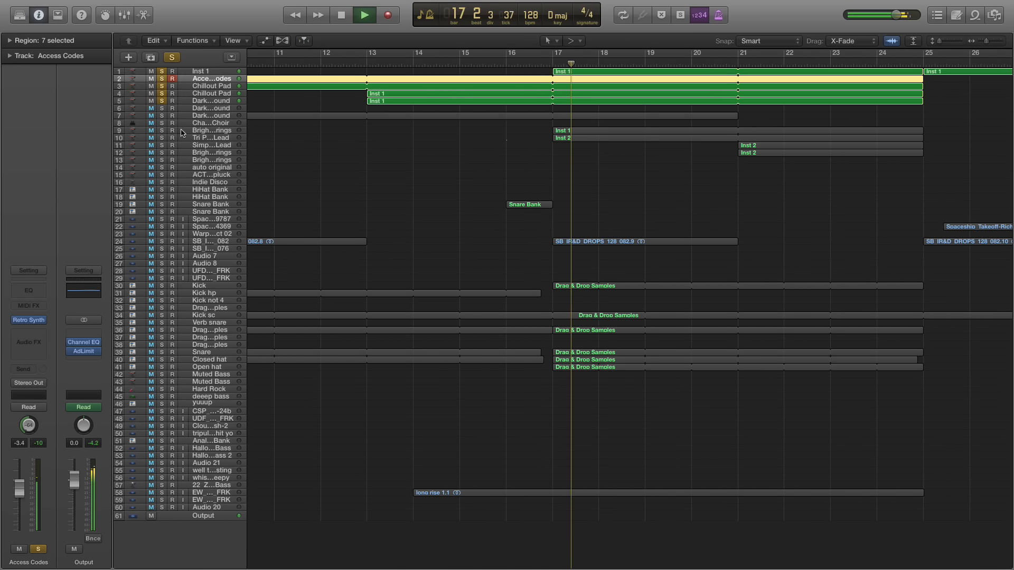
pyautogui.click(162, 131)
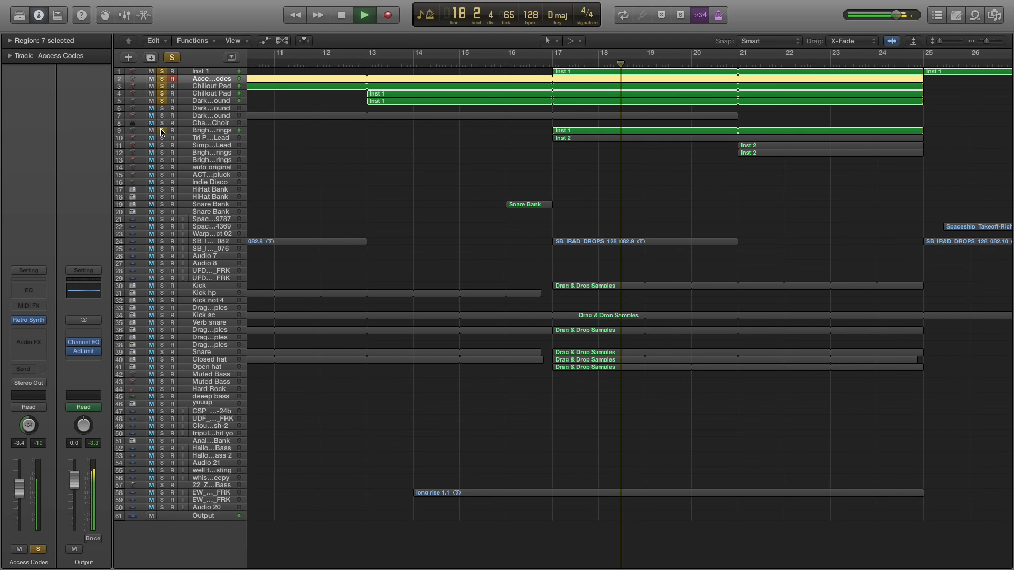
pyautogui.click(162, 139)
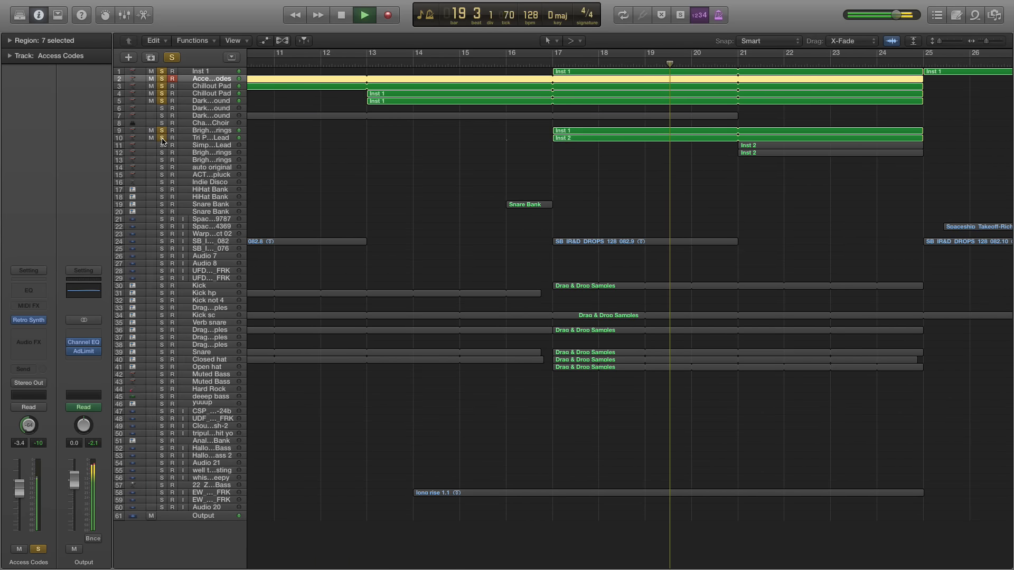
pyautogui.click(162, 139)
pyautogui.click(162, 138)
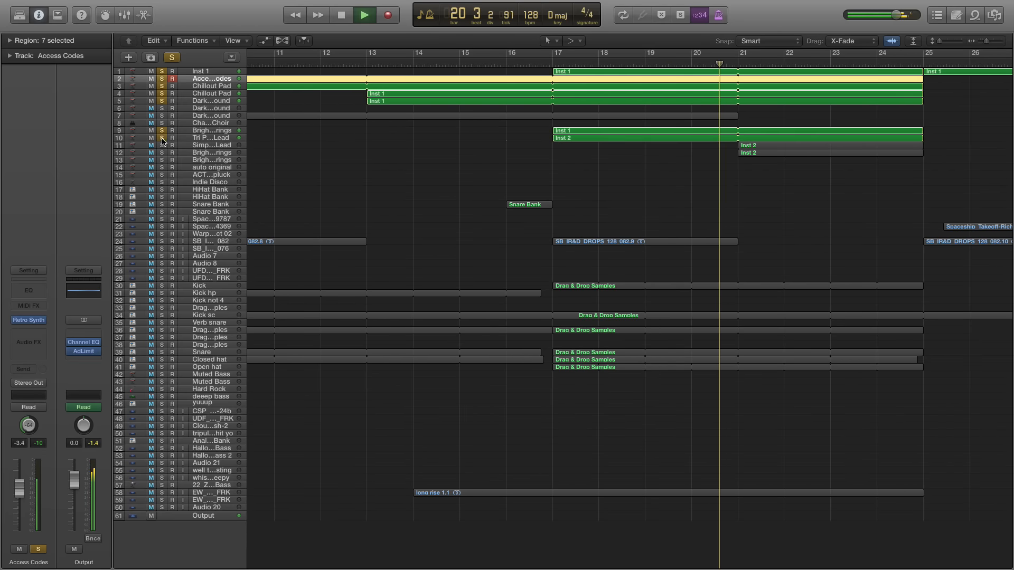
# Add solos on Simple Analog Lead and the row 12 Bright Strings during playback, switching the Tri Pulse Lead solo off and back on
pyautogui.click(163, 146)
pyautogui.click(162, 138)
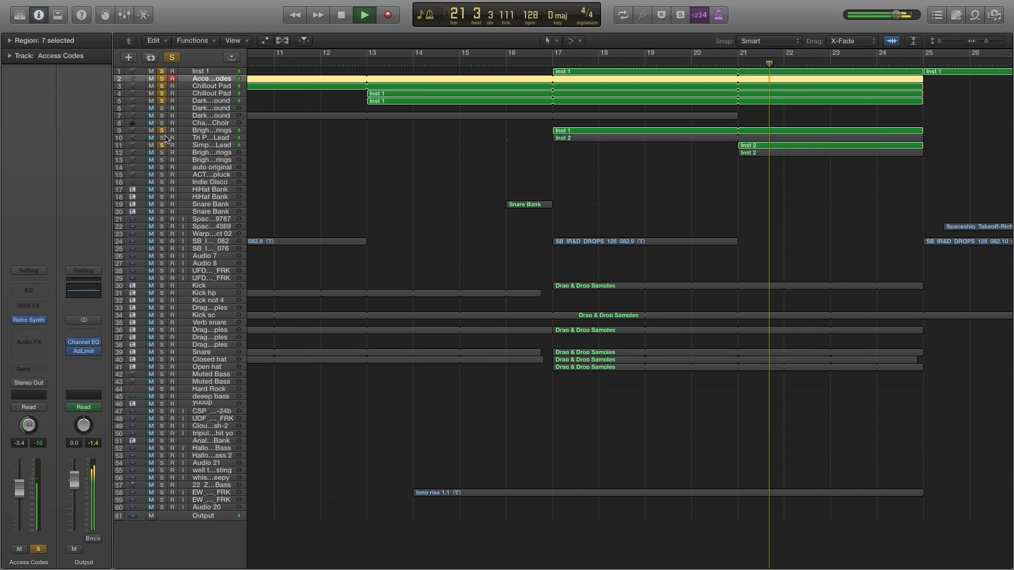
pyautogui.click(164, 153)
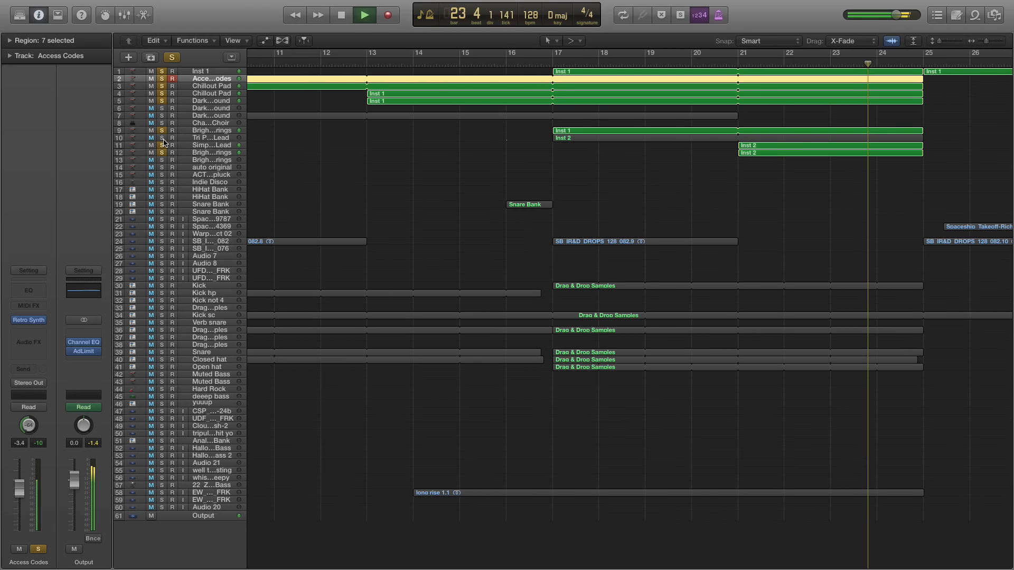
pyautogui.click(162, 139)
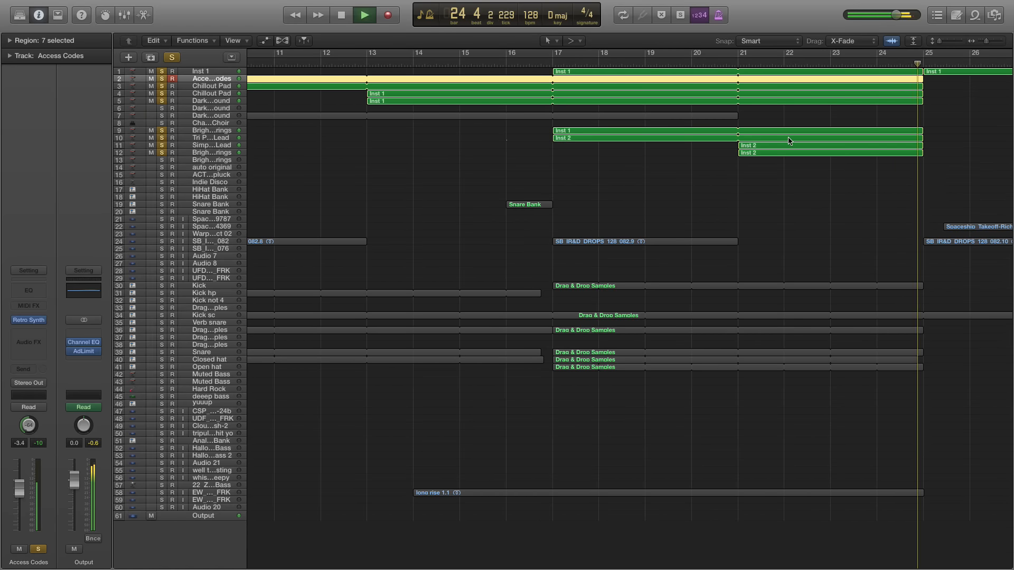
# Stop playback, show the track automation with enlarged track rows, and place the playhead at bar 21
pyautogui.hscroll(2, 789, 141)
pyautogui.press('space')
pyautogui.press('a')
pyautogui.press('super+Down')
pyautogui.press('super+Down')
pyautogui.scroll(-6, 751, 232)
pyautogui.scroll(-3, 748, 233)
pyautogui.click(682, 69)
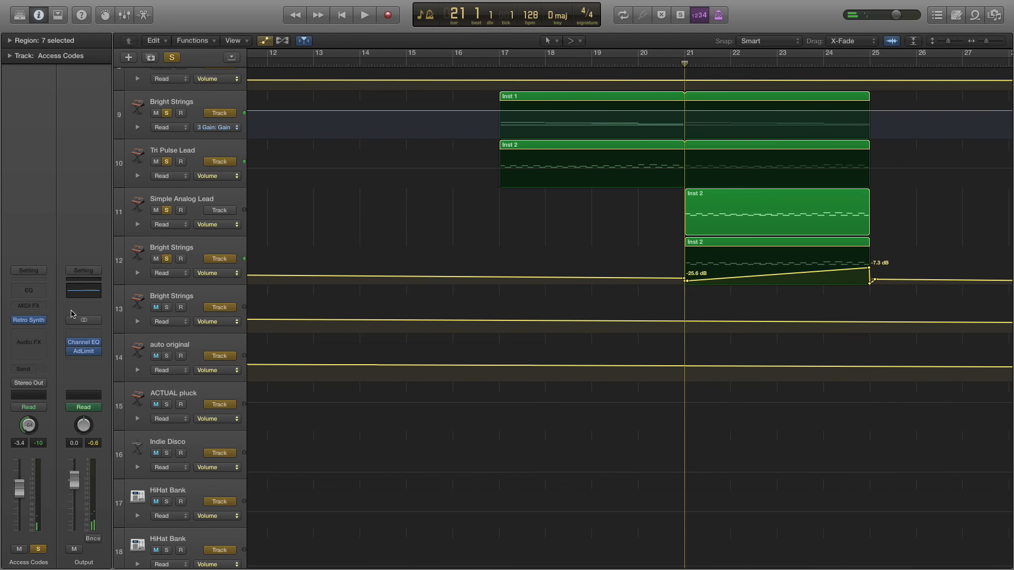
# Remove the solo from every soloed track except the row 12 Bright Strings
pyautogui.click(166, 204)
pyautogui.click(167, 162)
pyautogui.click(167, 210)
pyautogui.click(166, 113)
pyautogui.scroll(8, 291, 154)
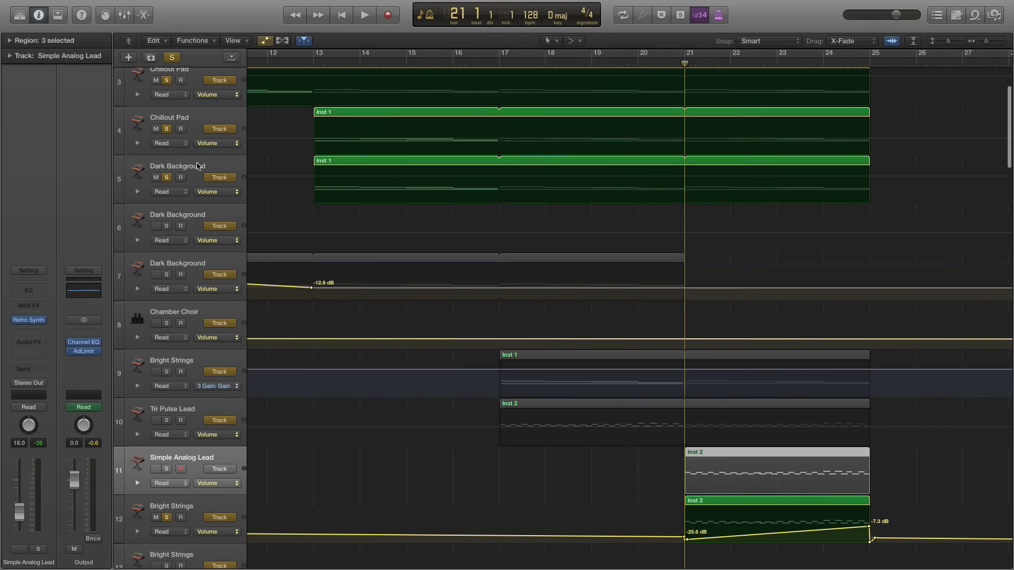
pyautogui.click(170, 177)
pyautogui.click(167, 129)
pyautogui.scroll(3, 166, 126)
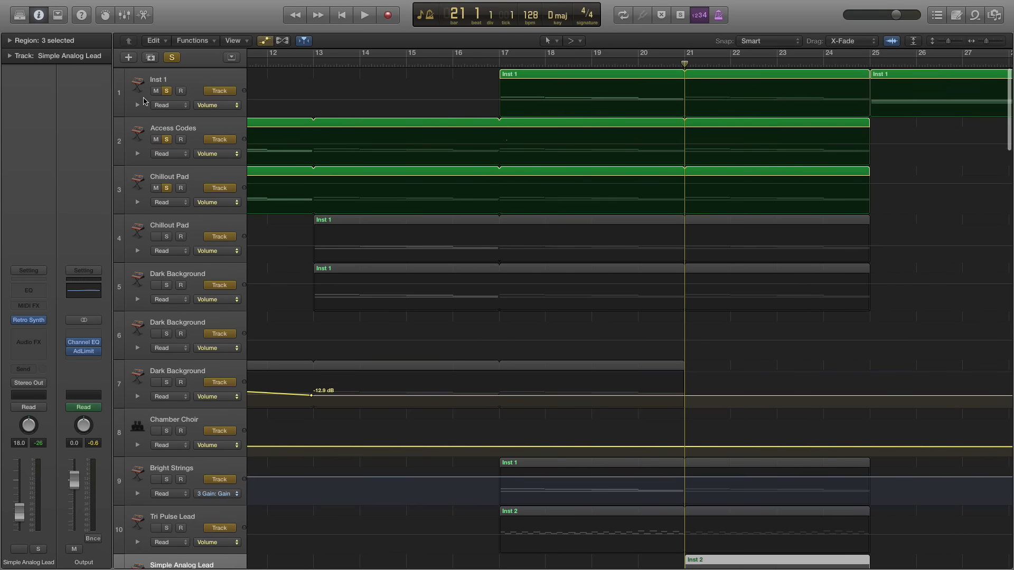
pyautogui.click(166, 146)
pyautogui.click(168, 186)
pyautogui.click(167, 138)
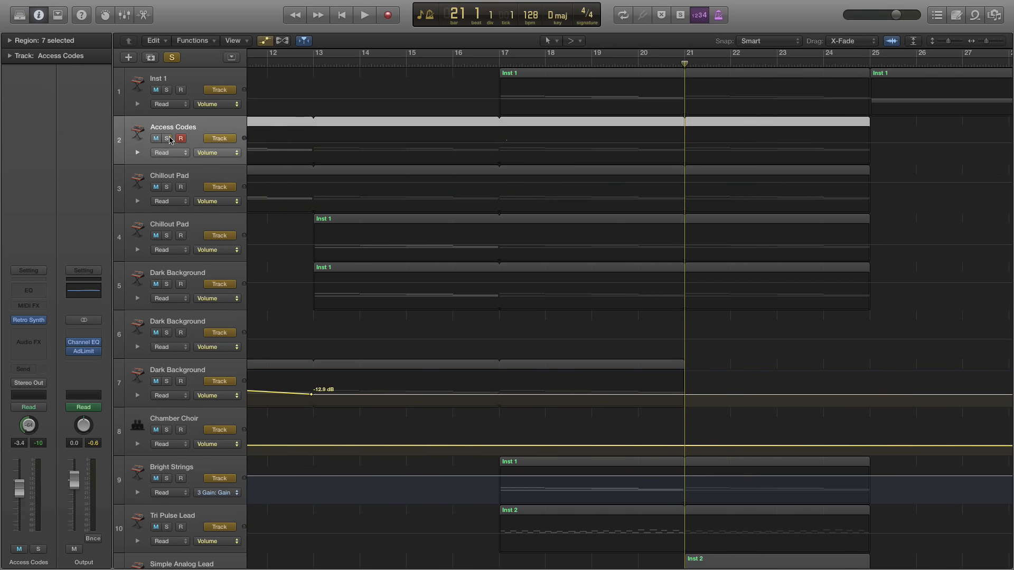
# Play the row 12 Bright Strings alone from bar 21, and add a solo on Simple Analog Lead
pyautogui.scroll(-4, 617, 218)
pyautogui.scroll(-6, 616, 218)
pyautogui.hscroll(5, 617, 214)
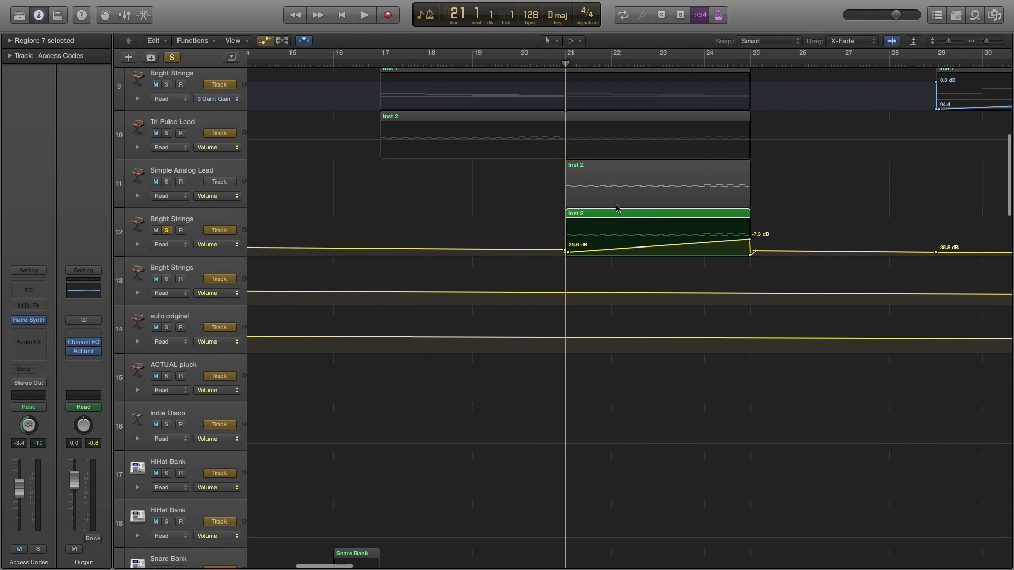
pyautogui.press('space')
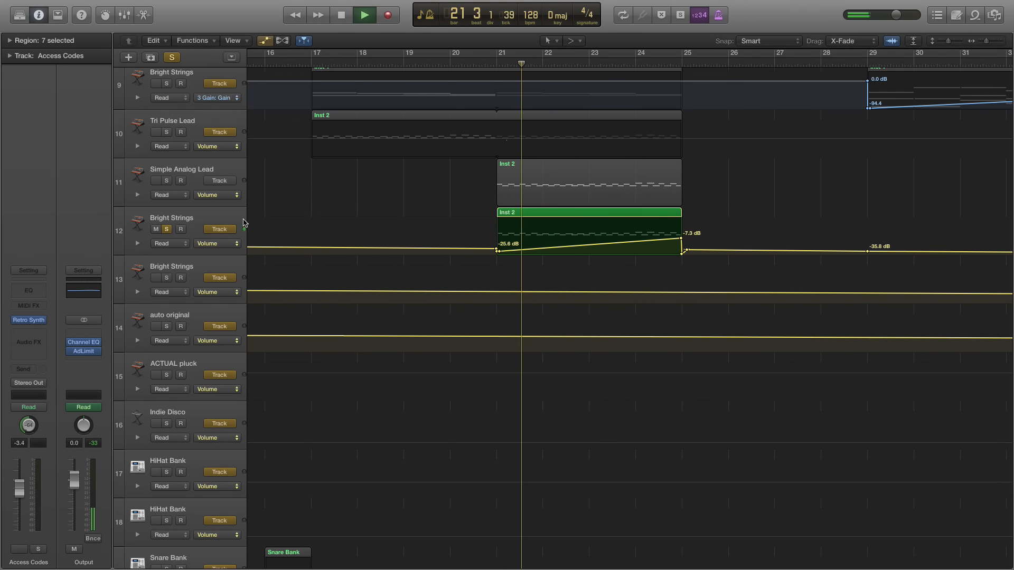
pyautogui.click(167, 181)
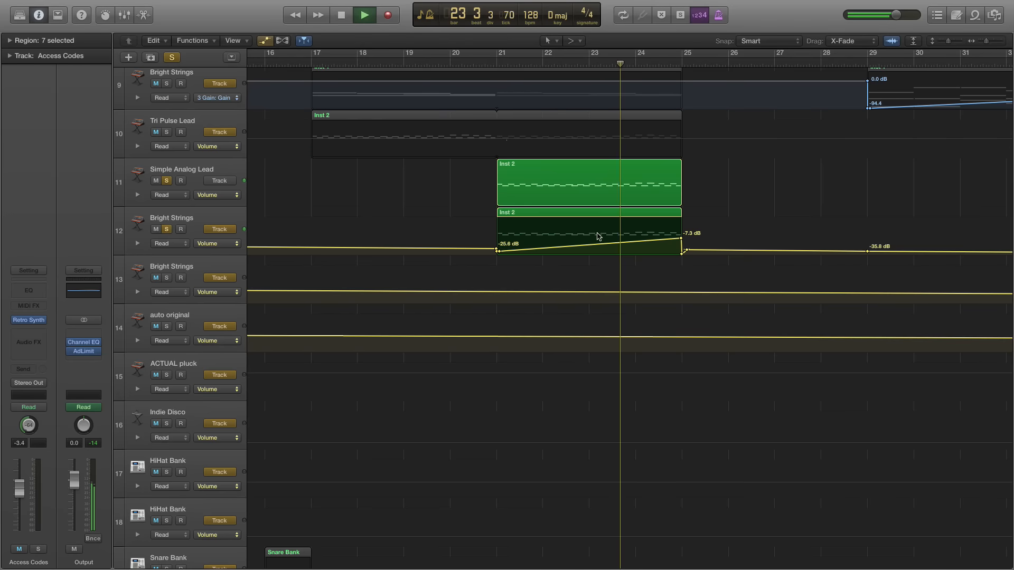
# Stop playback, solo Tri Pulse Lead as well, and play the soloed leads from bar 17
pyautogui.press('space')
pyautogui.click(167, 133)
pyautogui.click(288, 59)
pyautogui.press('space')
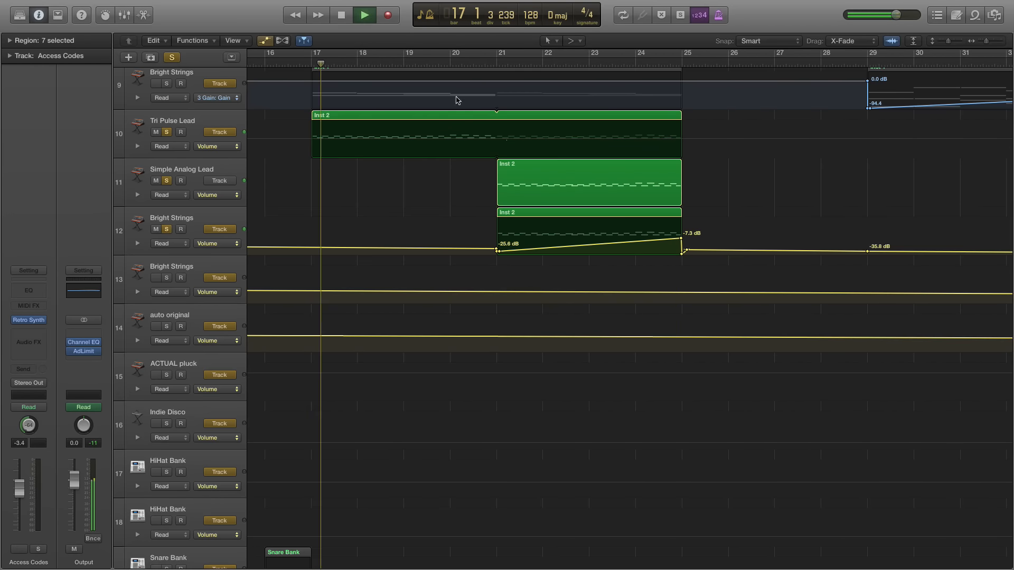
# Replay the soloed leads from bar 21, toggling the row 12 Bright Strings solo off and on to compare
pyautogui.click(497, 64)
pyautogui.press('space')
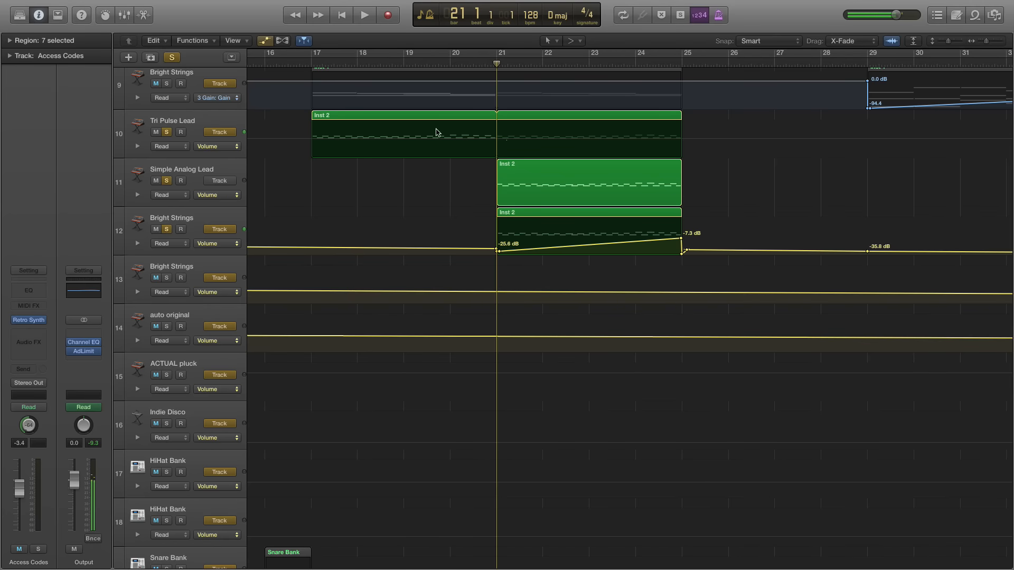
pyautogui.press('space')
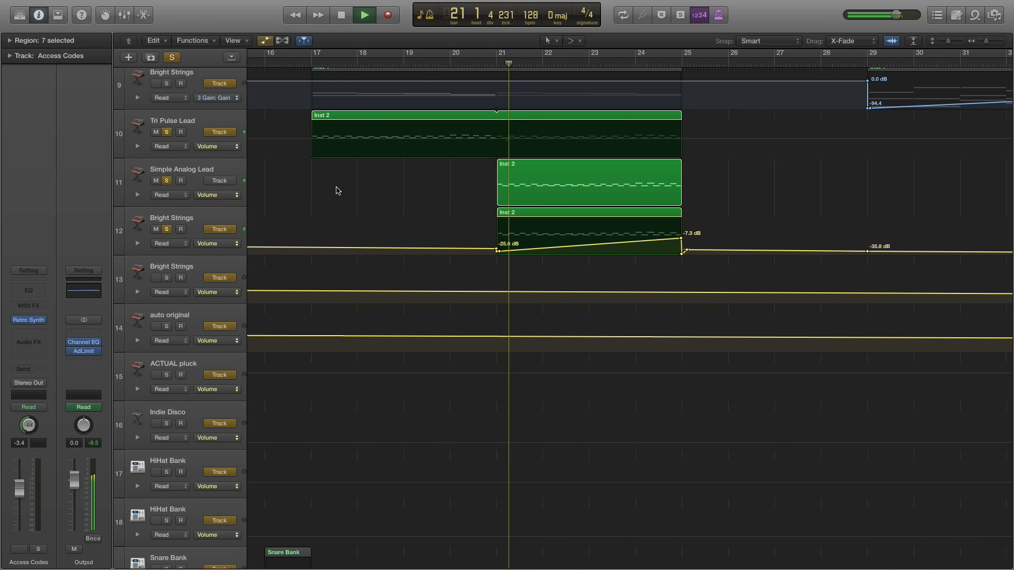
pyautogui.click(167, 231)
pyautogui.click(167, 230)
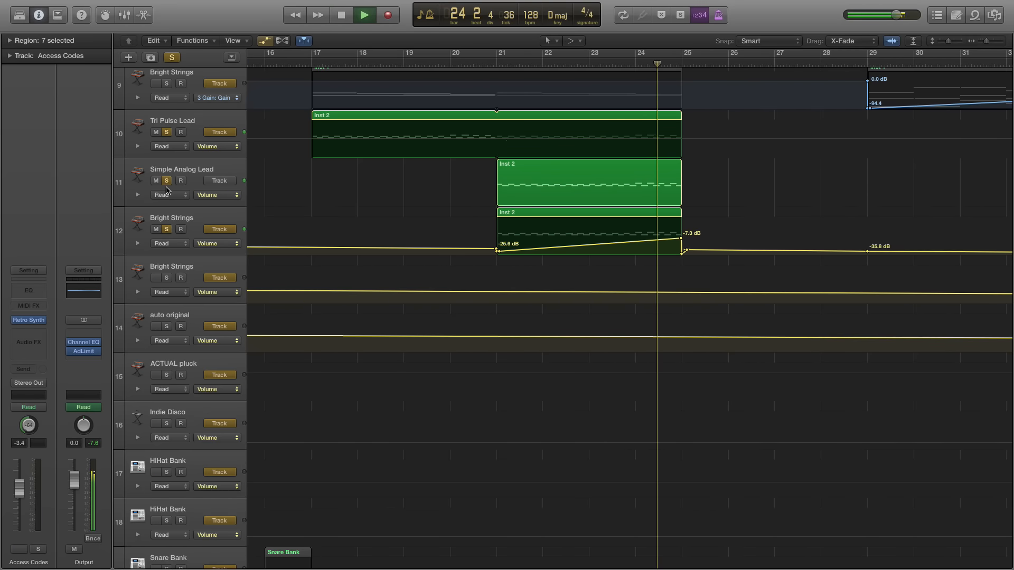
# Clear the solos on Tri Pulse Lead, Simple Analog Lead and the row 12 Bright Strings, and hide the track automation
pyautogui.click(167, 133)
pyautogui.click(168, 182)
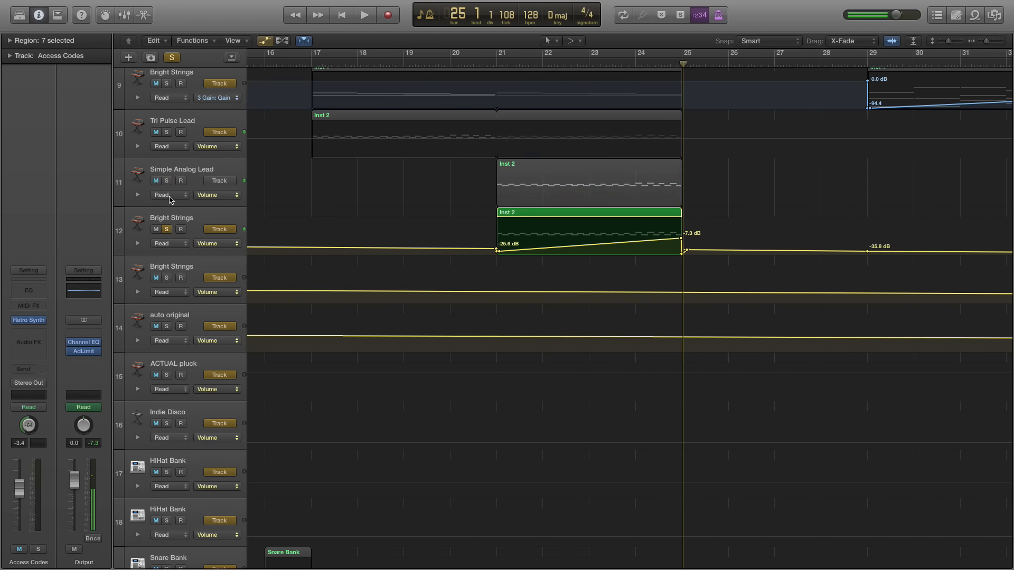
pyautogui.click(168, 230)
pyautogui.press('a')
# Play the full mix with no tracks soloed onward from bar 25
pyautogui.hscroll(1, 724, 203)
pyautogui.press('super+Right')
pyautogui.press('super+Right')
pyautogui.click(724, 203)
pyautogui.press('space')
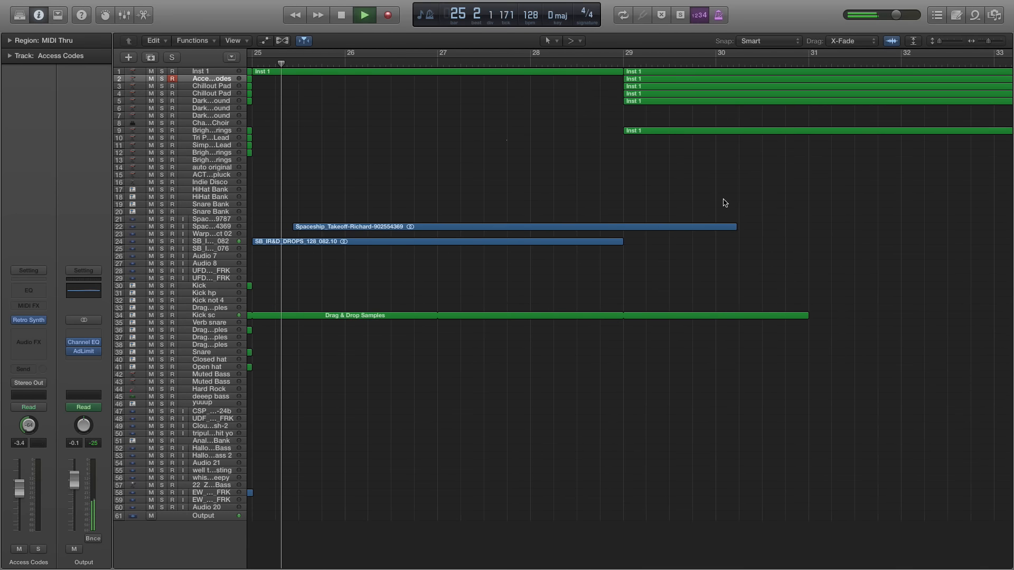
# Examine the regions on either side of bar 25 and up to bar 29 during playback, and stop playing
pyautogui.hscroll(-12, 532, 135)
pyautogui.hscroll(6, 532, 134)
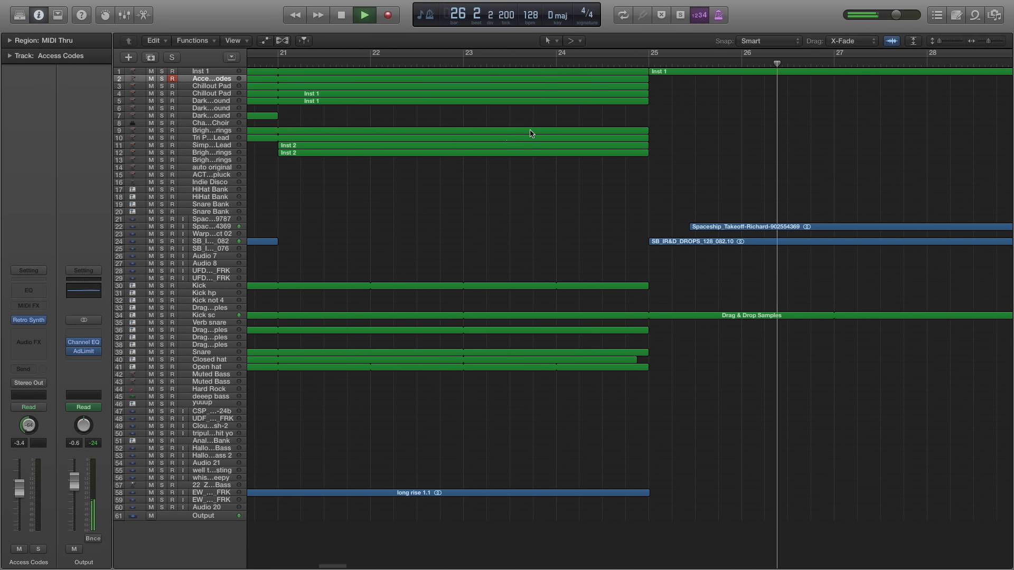
pyautogui.press('super+Left')
pyautogui.press('super+Left')
pyautogui.press('super+Left')
pyautogui.press('super+Right')
pyautogui.press('super+Right')
pyautogui.press('super+Right')
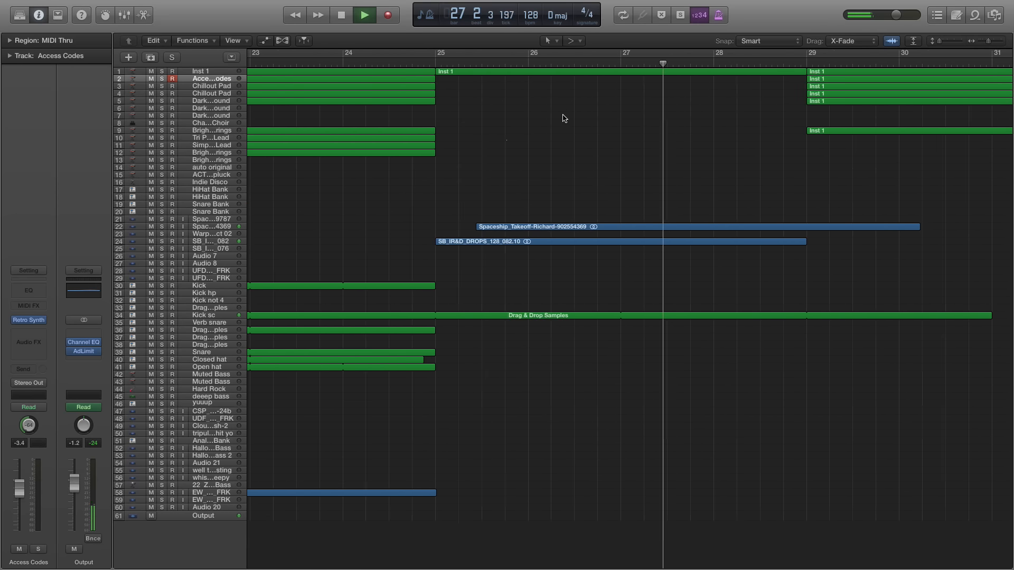
pyautogui.hscroll(2, 571, 155)
pyautogui.hscroll(4, 530, 213)
pyautogui.press('space')
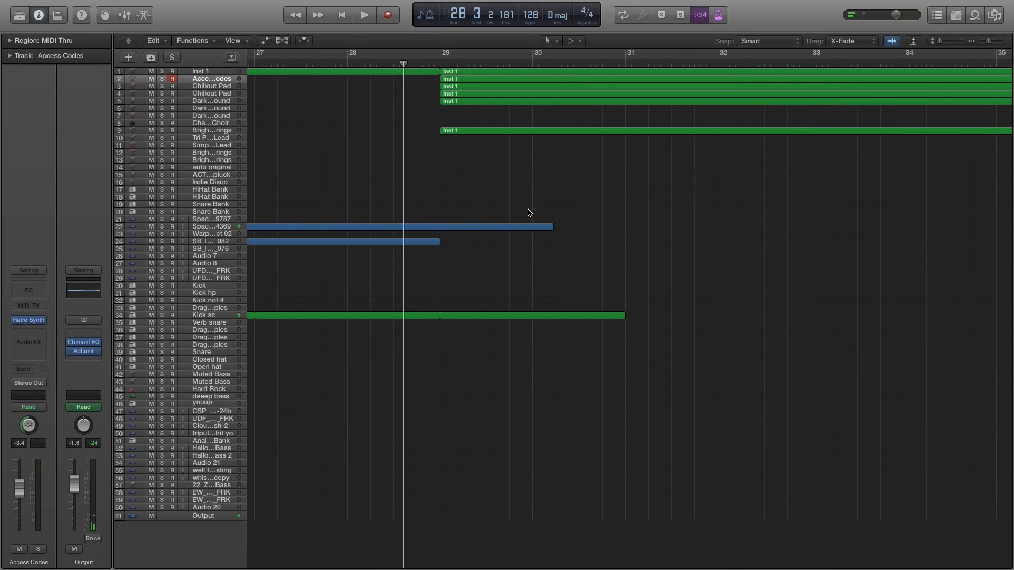
# Review the arrangement from bar 10 to bar 45, and play the full mix from the start of bar 29
pyautogui.press('super+Left')
pyautogui.press('super+Left')
pyautogui.press('super+Left')
pyautogui.hscroll(-8, 530, 213)
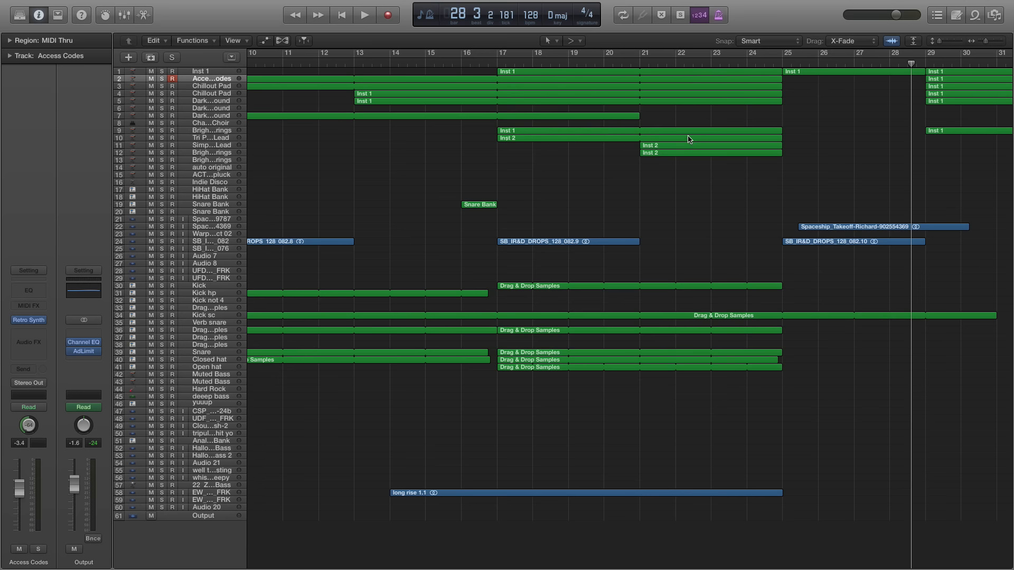
pyautogui.hscroll(10, 666, 149)
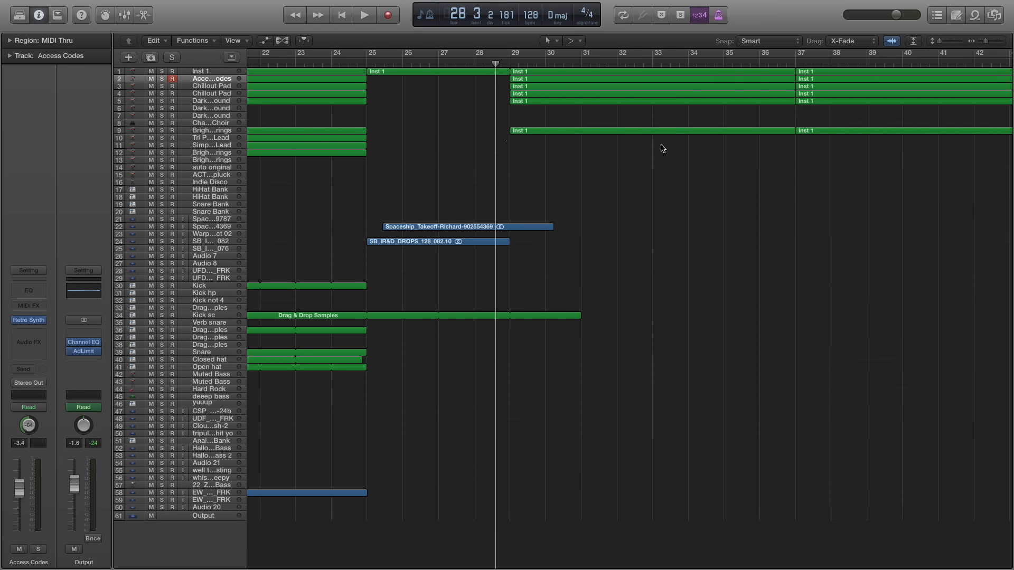
pyautogui.hscroll(3, 660, 146)
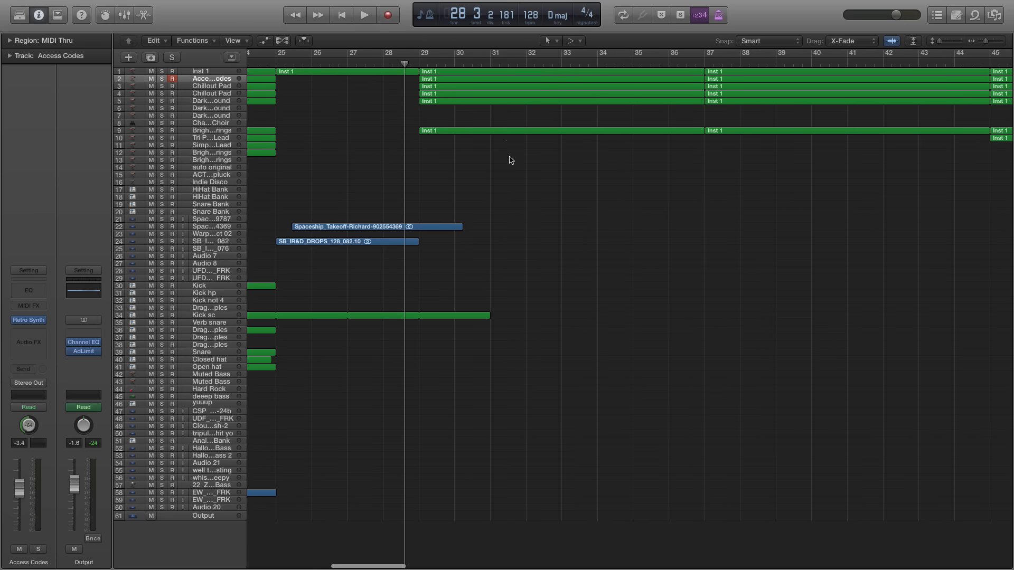
pyautogui.press('super+Right')
pyautogui.press('super+Right')
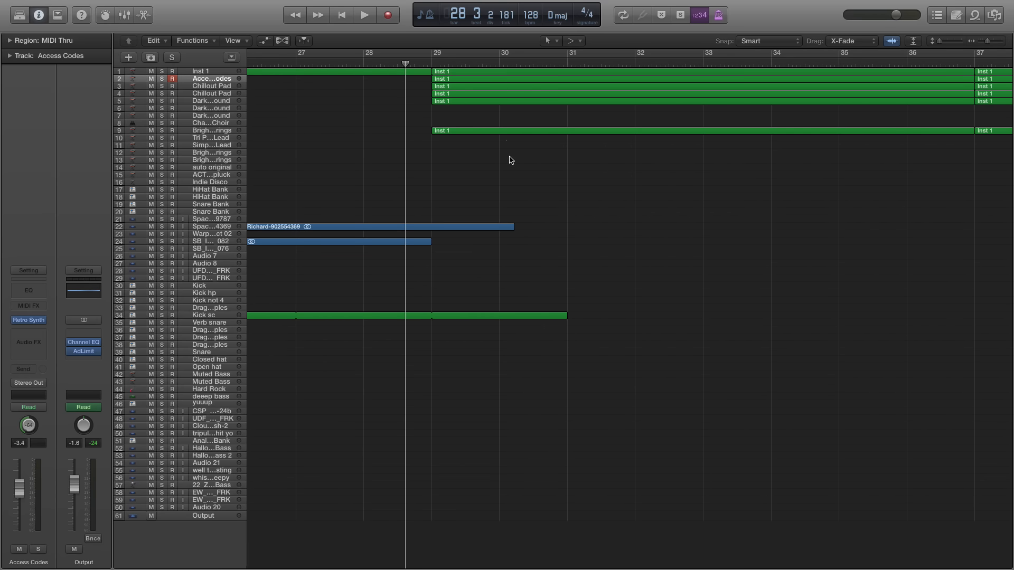
pyautogui.press('super+Right')
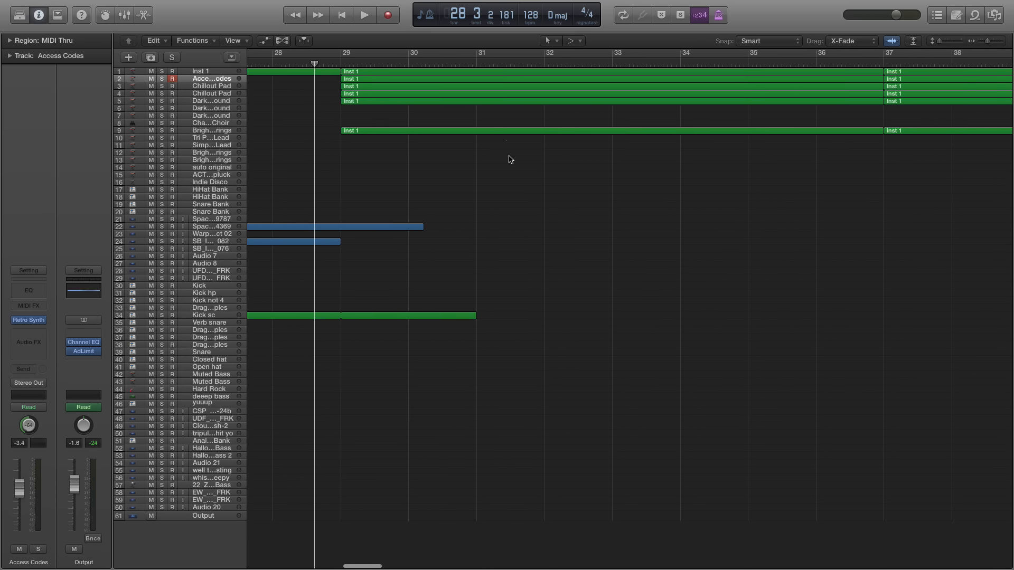
pyautogui.click(346, 62)
pyautogui.press('space')
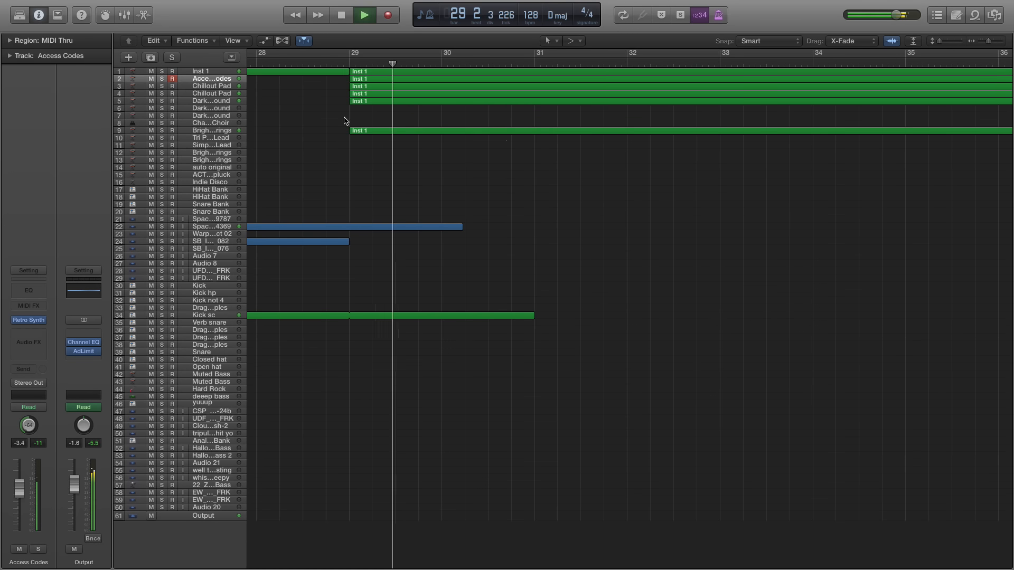
# Listen on through the section from bar 29 into bar 37, following its layered Inst 1 regions
pyautogui.press('super+Right')
pyautogui.hscroll(3, 348, 115)
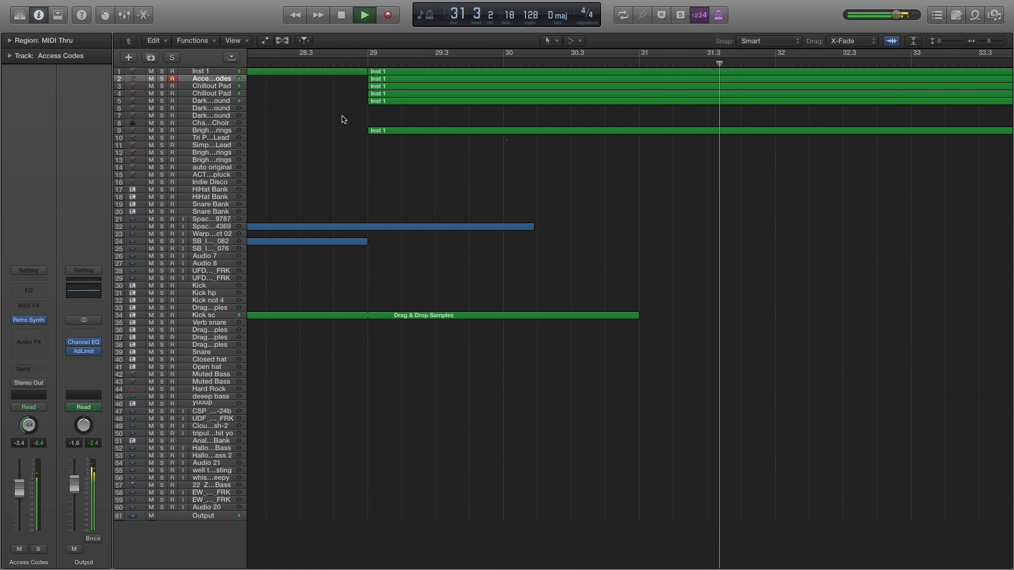
pyautogui.press('super+Left')
pyautogui.press('space')
pyautogui.press('space')
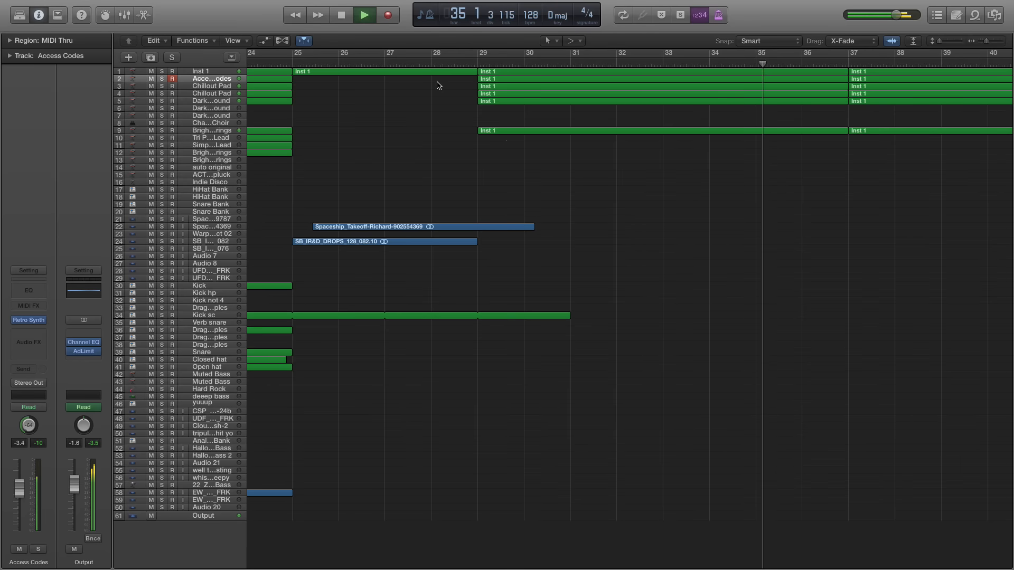
pyautogui.hscroll(5, 578, 119)
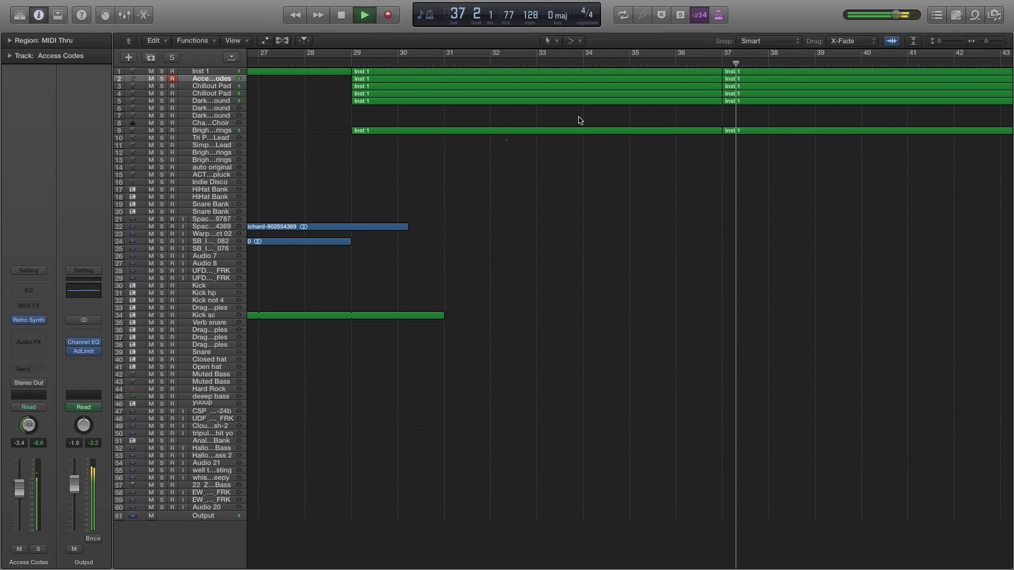
# Stop playback and examine the layered Inst 1 regions from bar 29 to bar 37 up close
pyautogui.press('space')
pyautogui.press('super+Right')
pyautogui.press('super+Right')
pyautogui.hscroll(-9, 611, 216)
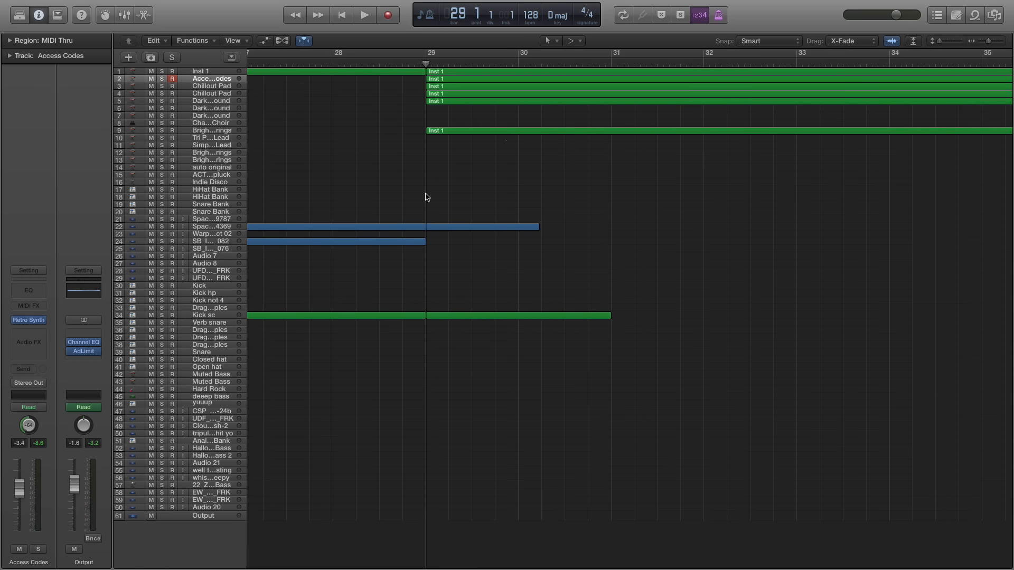
pyautogui.press('super+Left')
pyautogui.press('super+Left')
pyautogui.press('super+Left')
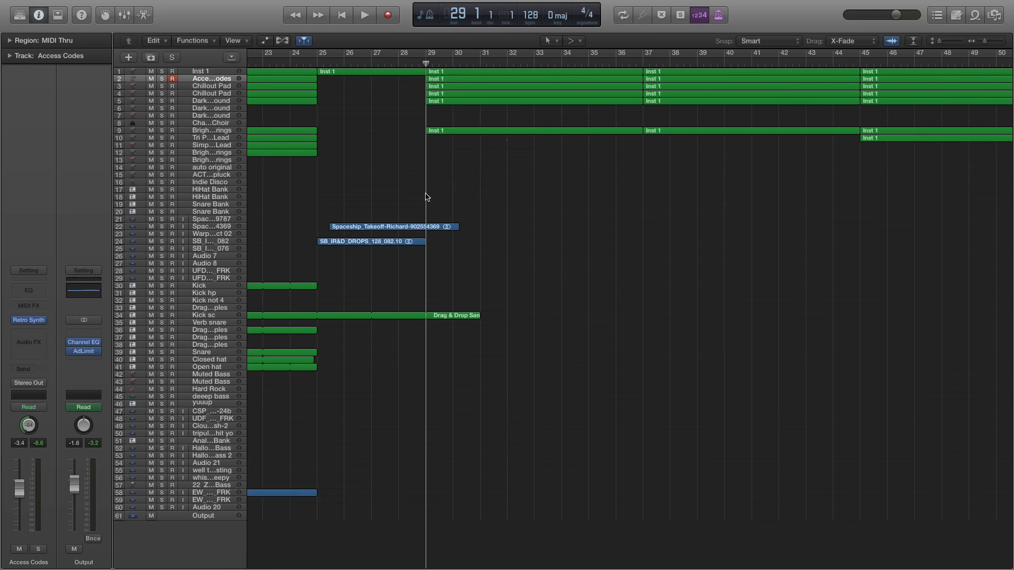
pyautogui.press('super+Right')
pyautogui.press('super+Right')
pyautogui.press('super+Right')
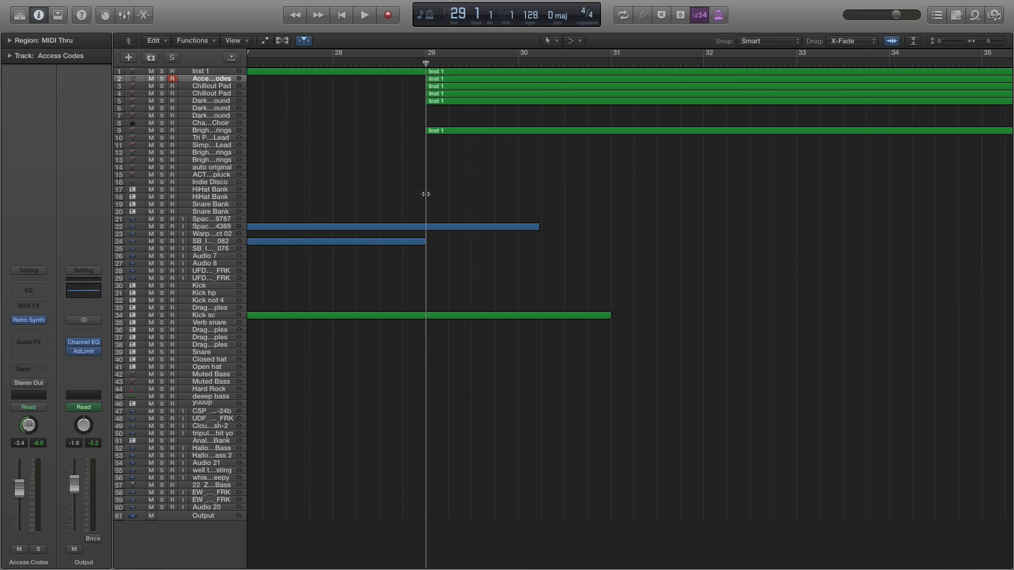
pyautogui.hscroll(5, 544, 126)
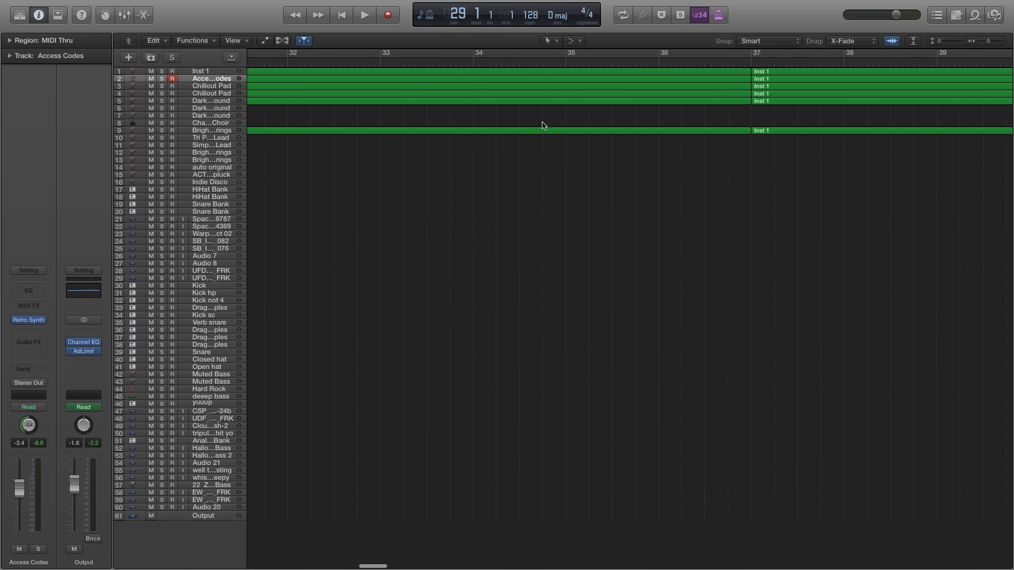
# Play the Tri Pulse Lead track soloed from bar 45, and stop in bar 47
pyautogui.press('super+Left')
pyautogui.press('super+Left')
pyautogui.press('super+Left')
pyautogui.press('super+Left')
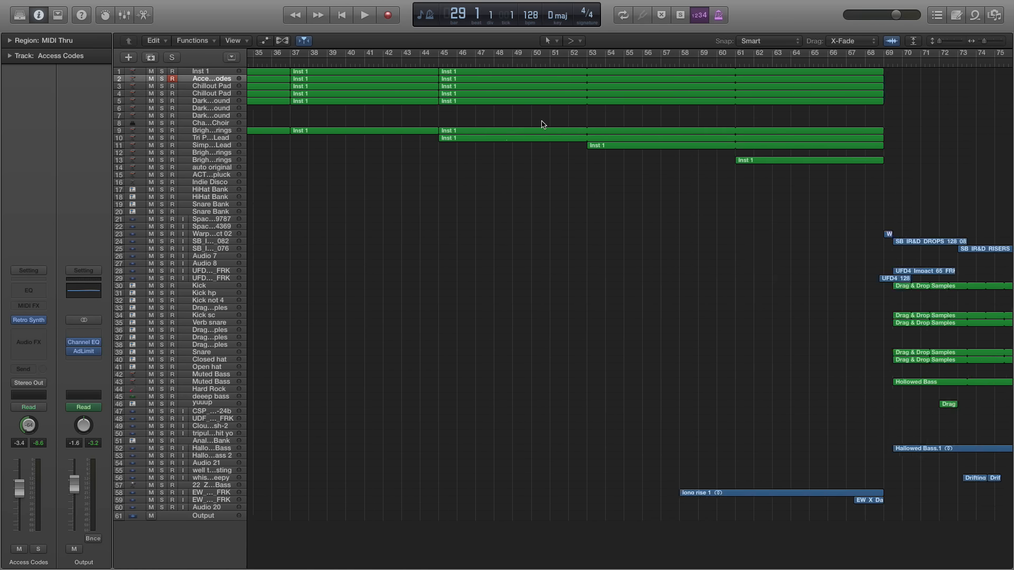
pyautogui.hscroll(-8, 539, 95)
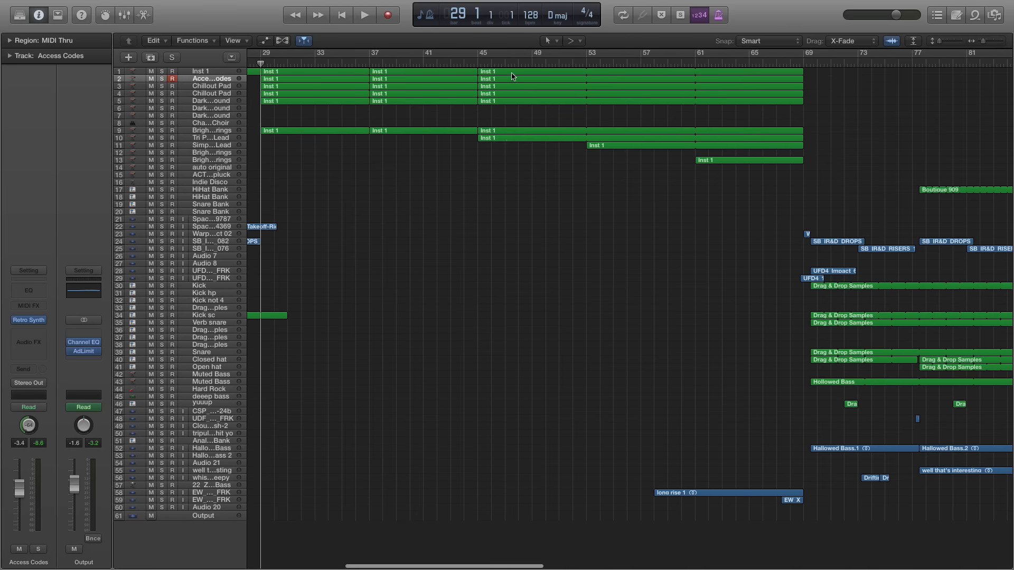
pyautogui.doubleClick(479, 63)
pyautogui.click(163, 138)
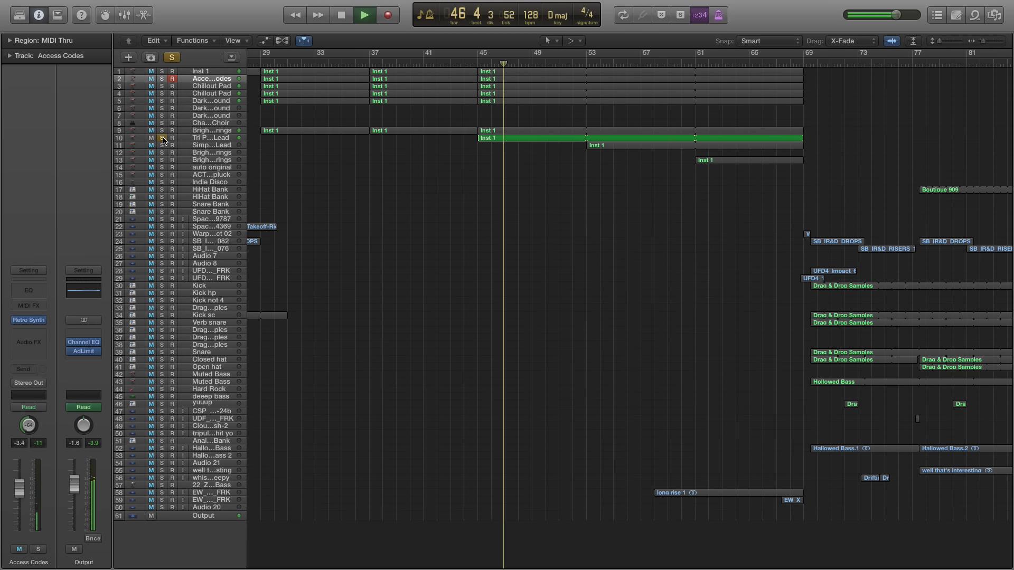
pyautogui.press('space')
# Select the Tri Pulse Lead track, remove its solo, and play the full mix from bar 47 into bar 48
pyautogui.click(186, 140)
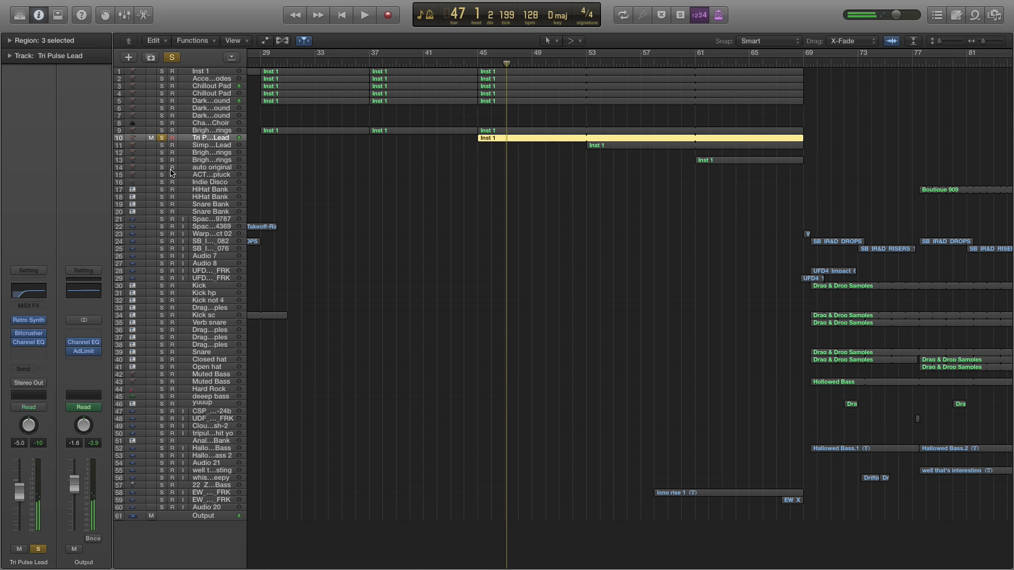
pyautogui.click(168, 138)
pyautogui.press('space')
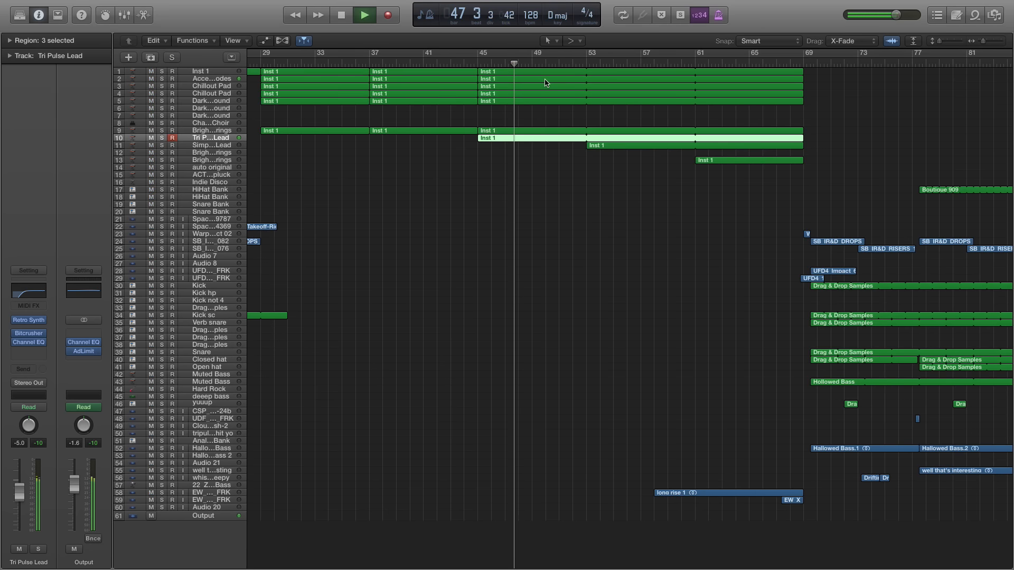
pyautogui.press('space')
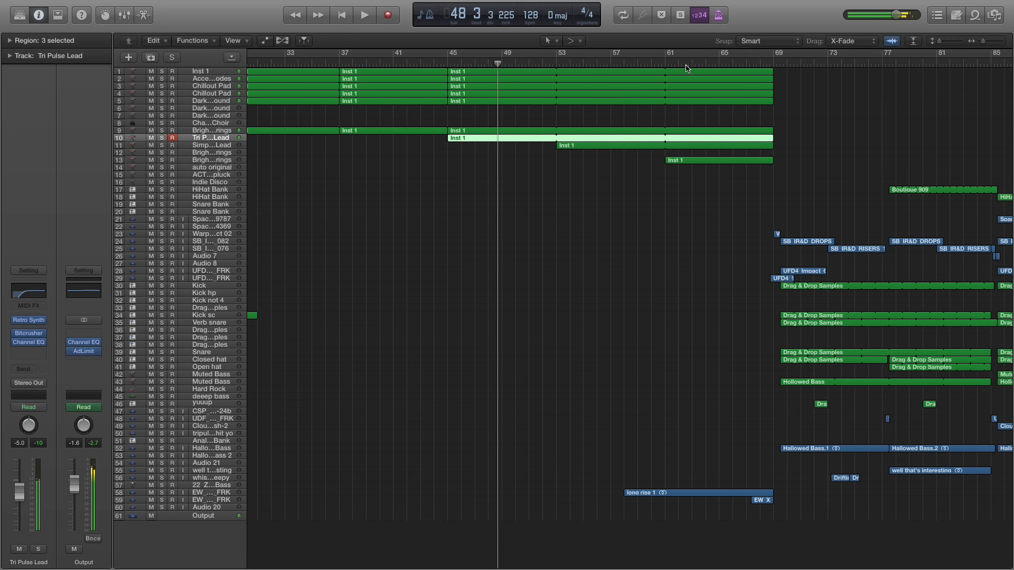
# Select track 13 and play it soloed from bar 61
pyautogui.click(663, 65)
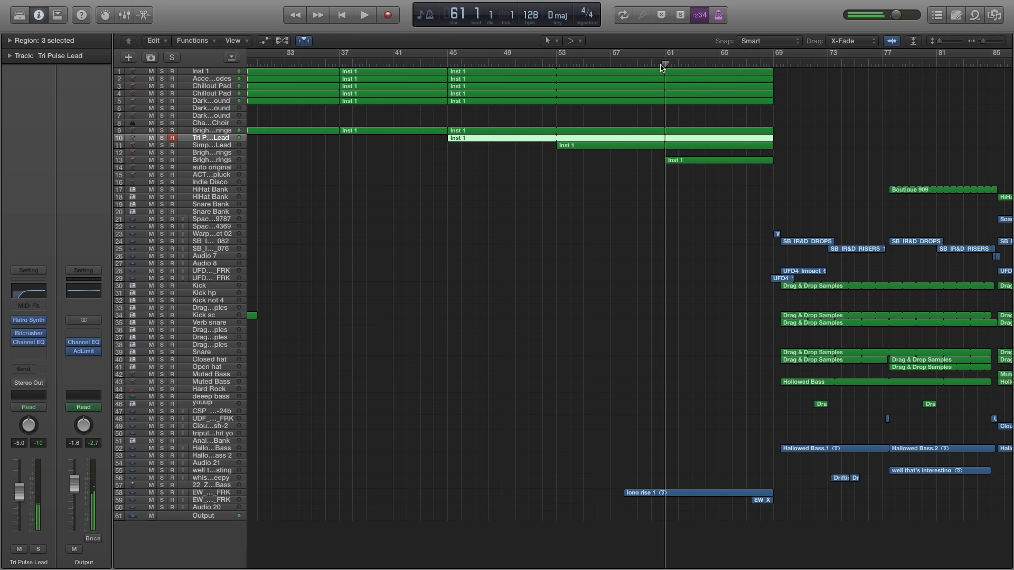
pyautogui.click(213, 163)
pyautogui.click(163, 161)
pyautogui.press('space')
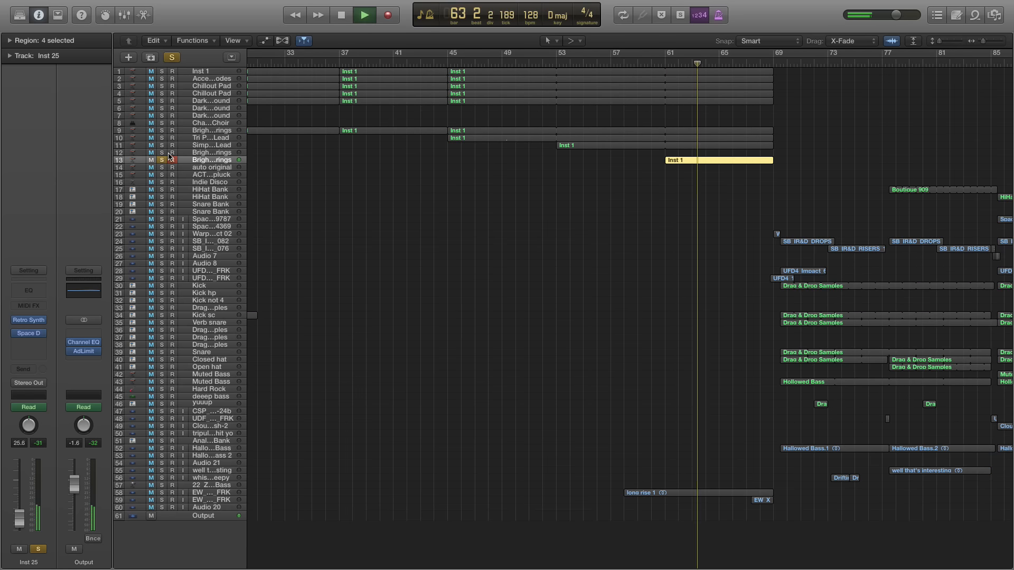
# Add the Tri Pulse Lead and long rise 1 tracks to the solo during playback, and stop at bar 69
pyautogui.click(162, 138)
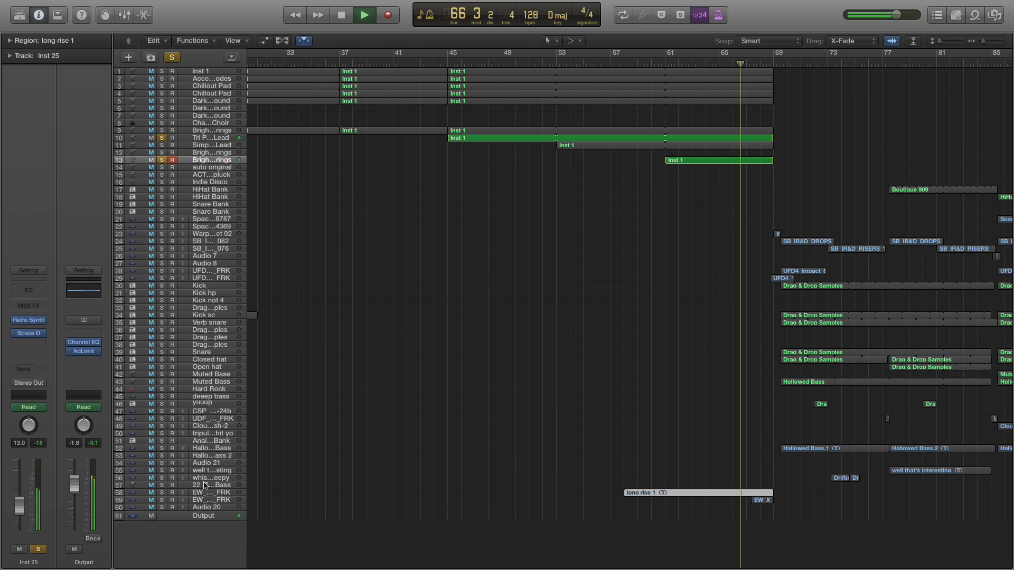
pyautogui.click(164, 485)
pyautogui.click(162, 493)
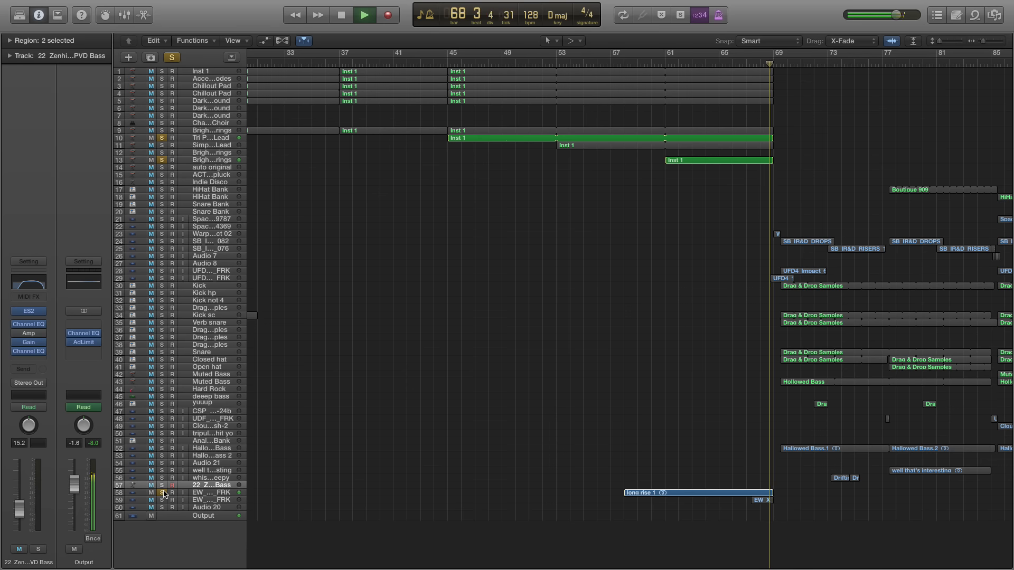
pyautogui.press('space')
# Clear the solo on the long rise 1 track, the Tri Pulse Lead track and track 13
pyautogui.click(163, 492)
pyautogui.click(163, 138)
pyautogui.click(162, 160)
# Play the full mix through the transition at bar 69, starting just before the bar
pyautogui.hscroll(3, 642, 208)
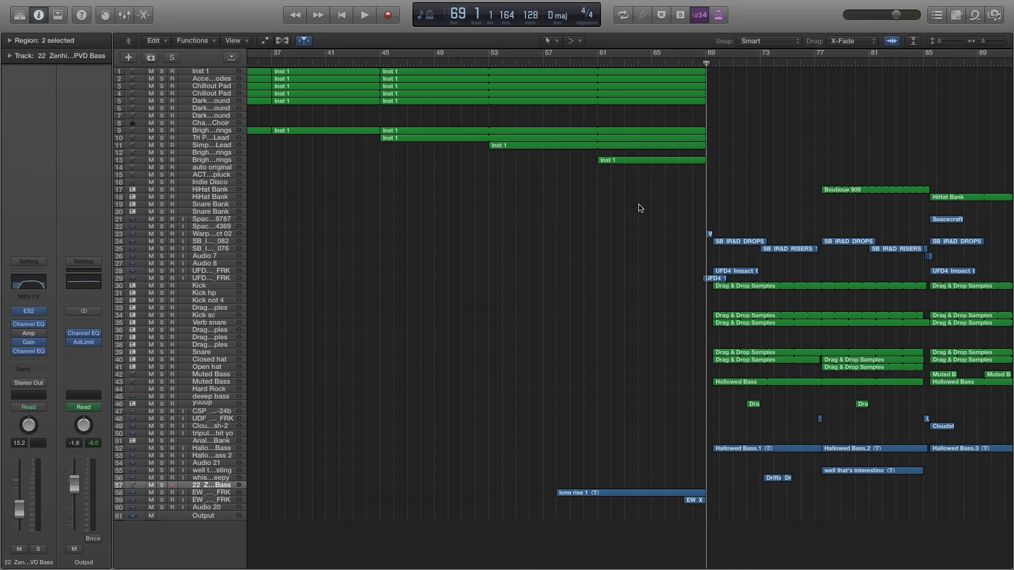
pyautogui.press('super+Right')
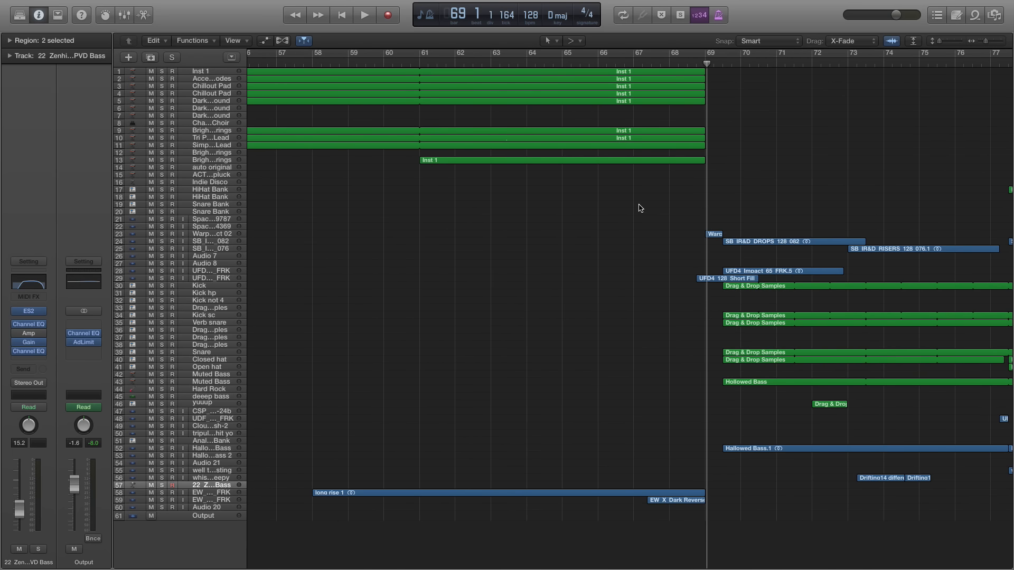
pyautogui.click(697, 63)
pyautogui.press('space')
pyautogui.press('super+Right')
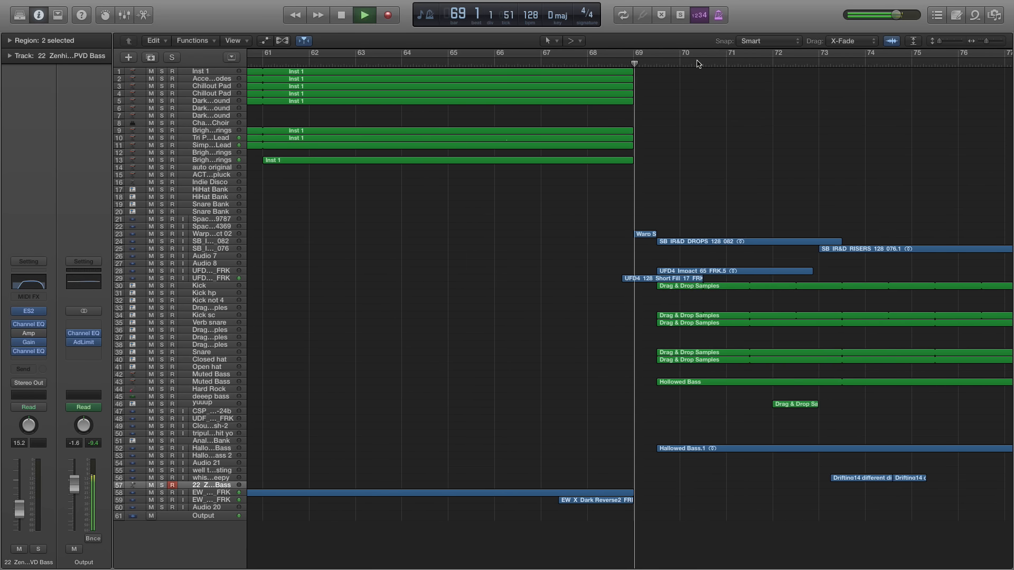
pyautogui.hscroll(5, 650, 97)
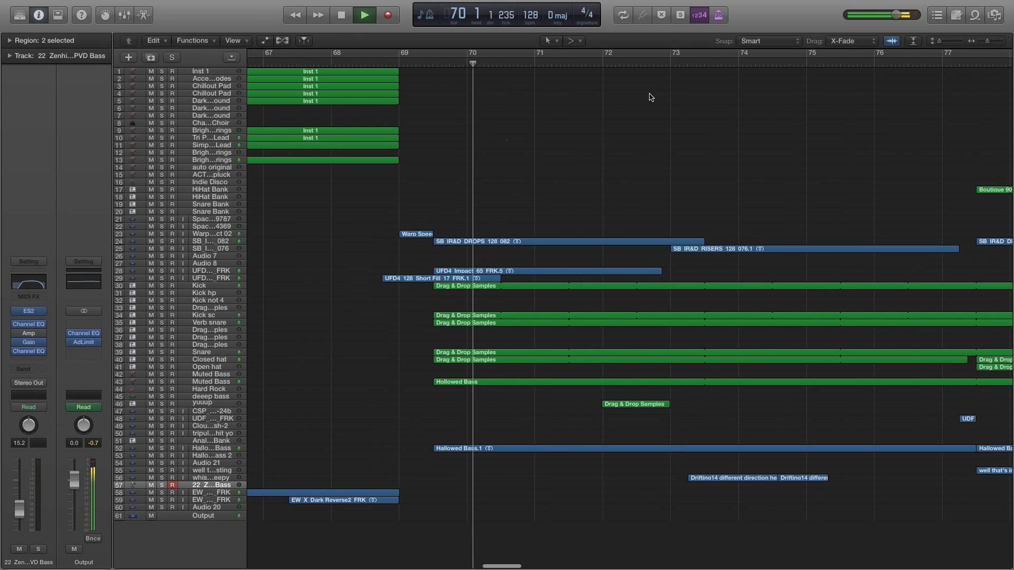
# Return to bar 69, play the UFD4 128 Short Fill 17 track soloed into bar 70, and remove its solo
pyautogui.moveTo(414, 63); pyautogui.dragTo(402, 62)
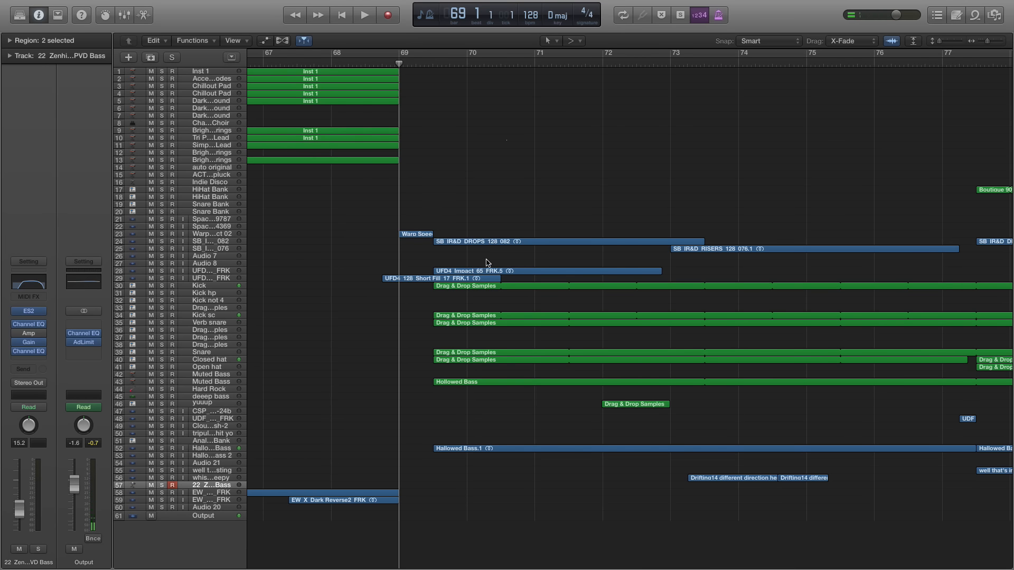
pyautogui.press('super+Left')
pyautogui.press('super+Right')
pyautogui.press('super+Right')
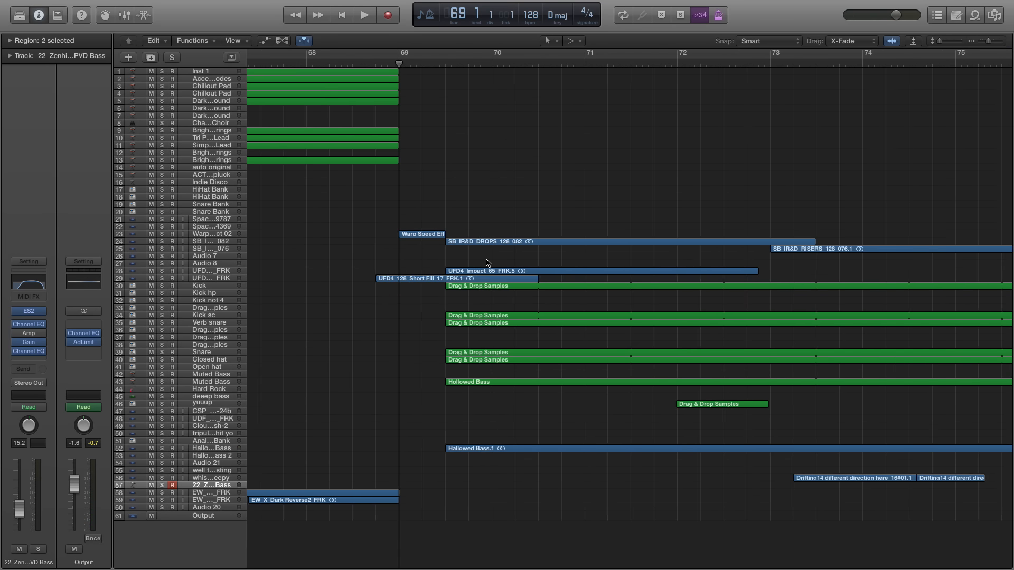
pyautogui.click(162, 277)
pyautogui.click(162, 278)
pyautogui.click(163, 279)
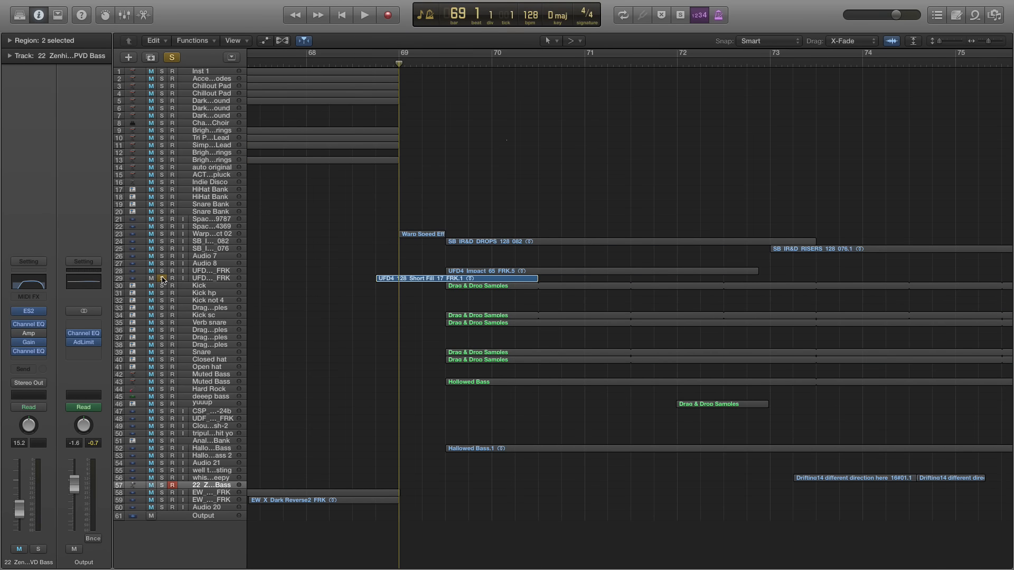
pyautogui.press('space')
pyautogui.press('space')
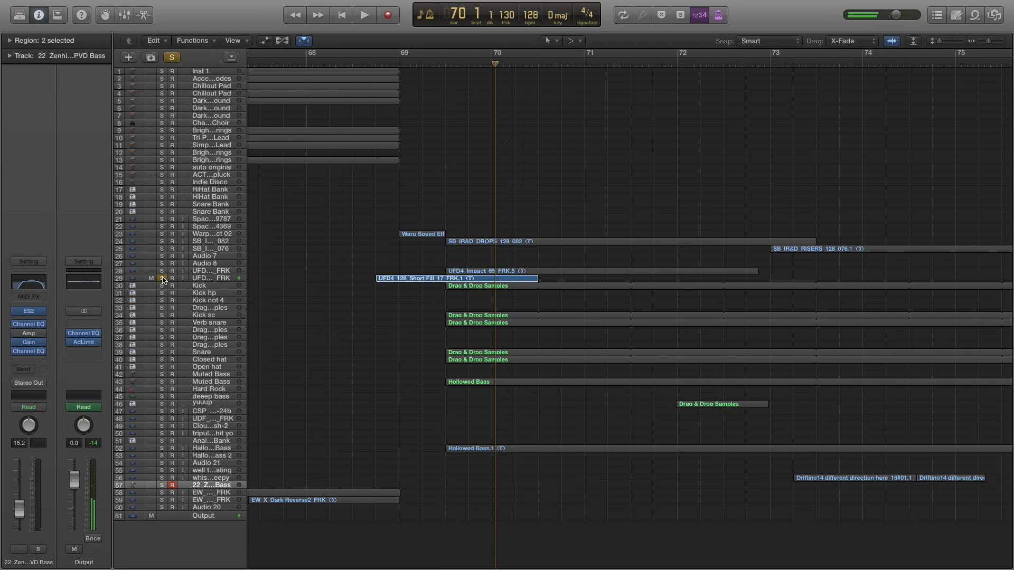
pyautogui.click(163, 279)
# Play the Warp Speed effect on track 23 soloed from bar 69, and remove its solo
pyautogui.click(393, 67)
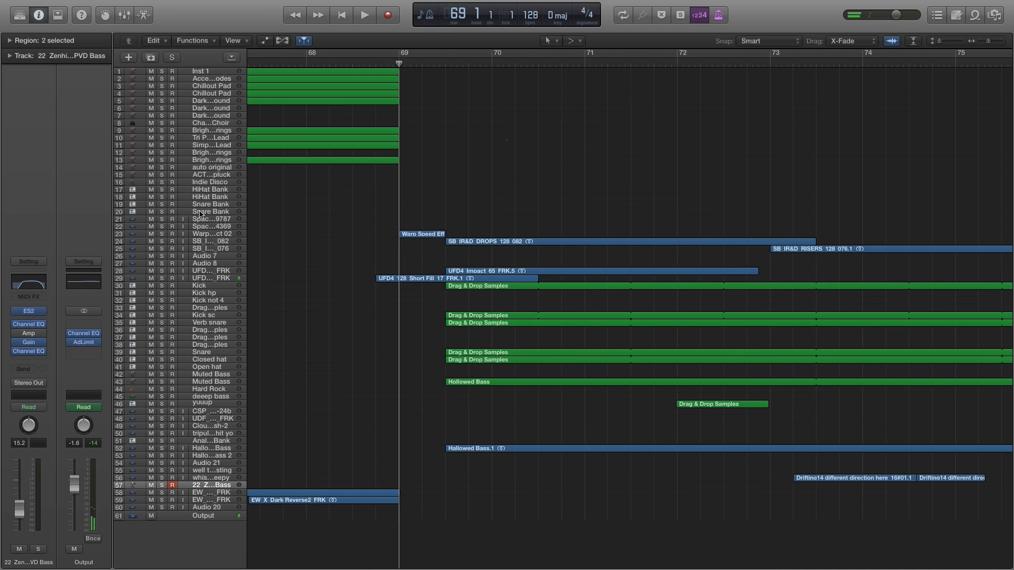
pyautogui.click(162, 234)
pyautogui.press('space')
pyautogui.press('space')
pyautogui.click(162, 234)
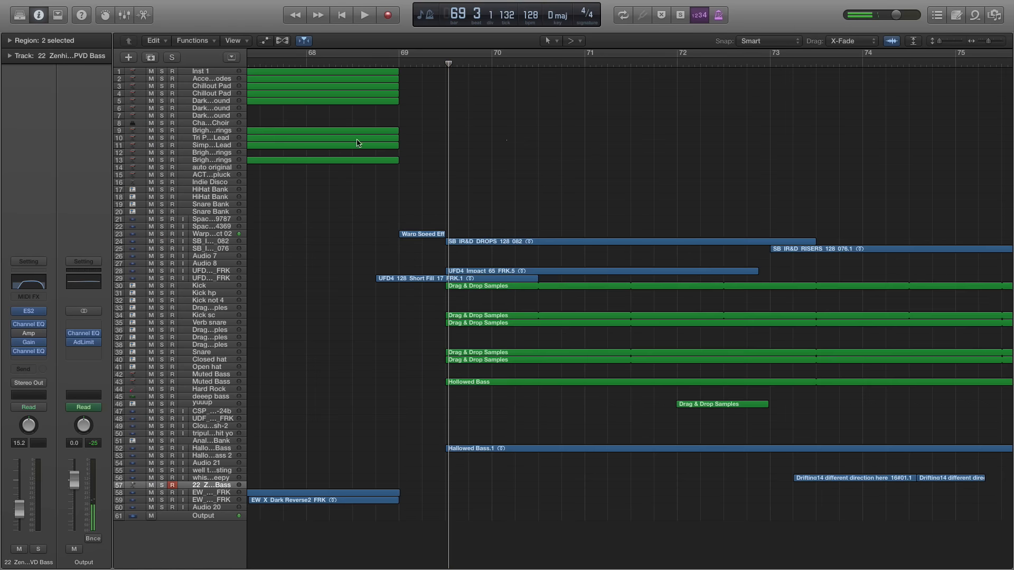
# Review the whole arrangement from bar 1 to bar 161, and move the playhead to bar 28
pyautogui.hscroll(1, 475, 278)
pyautogui.hscroll(-5, 428, 236)
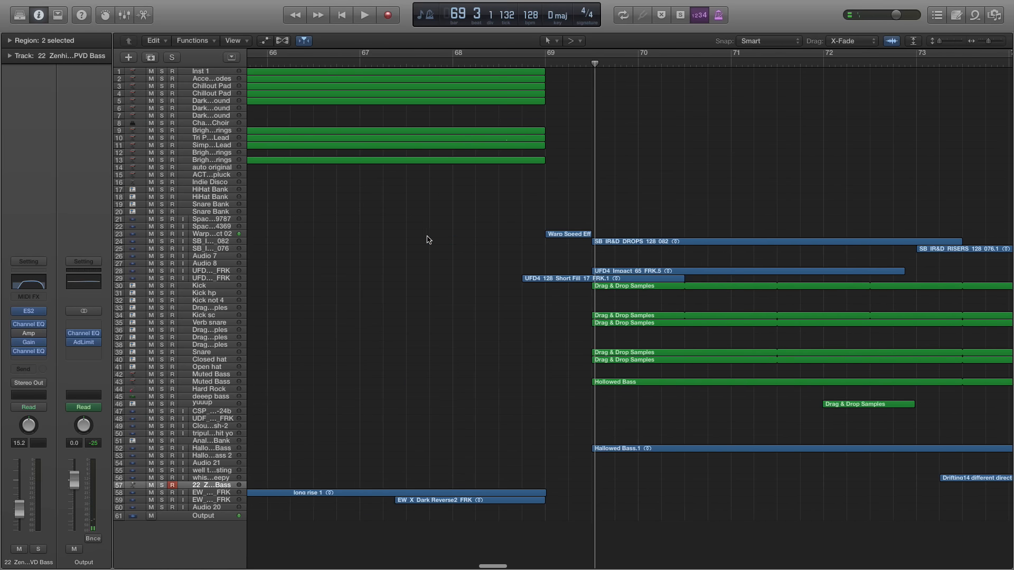
pyautogui.press('super+Left')
pyautogui.press('super+Left')
pyautogui.press('super+Left')
pyautogui.press('super+Left')
pyautogui.press('super+Left')
pyautogui.press('super+Left')
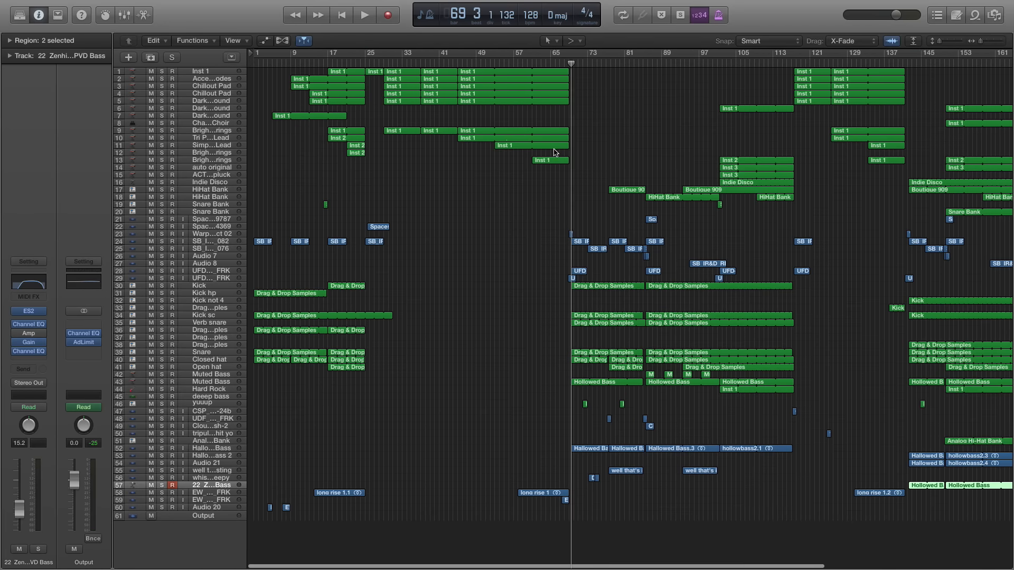
pyautogui.click(383, 62)
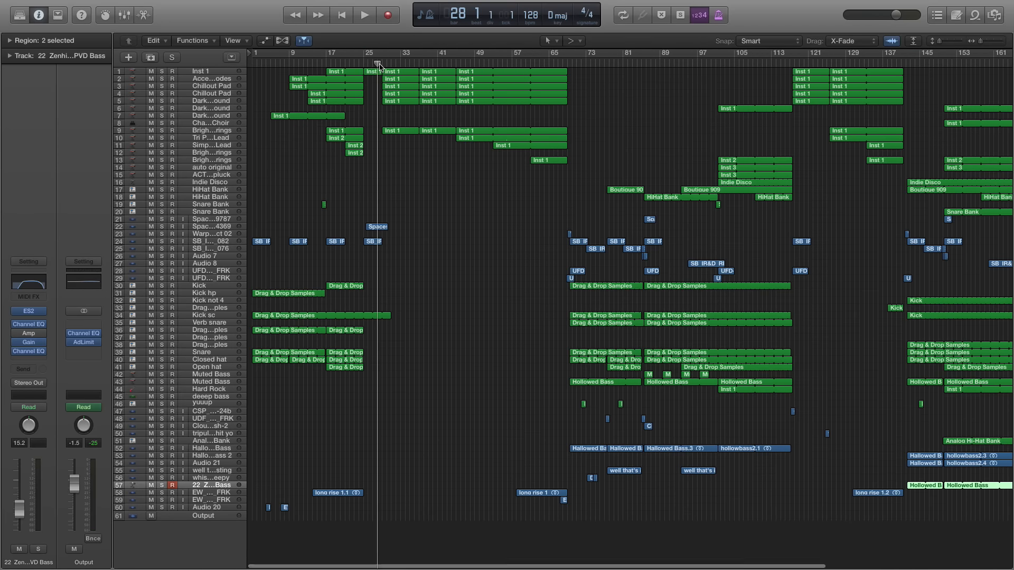
# Play short excerpts of the full mix from bar 13 and from bar 29 to compare the two sections
pyautogui.press('super+Right')
pyautogui.press('super+Right')
pyautogui.hscroll(-4, 389, 104)
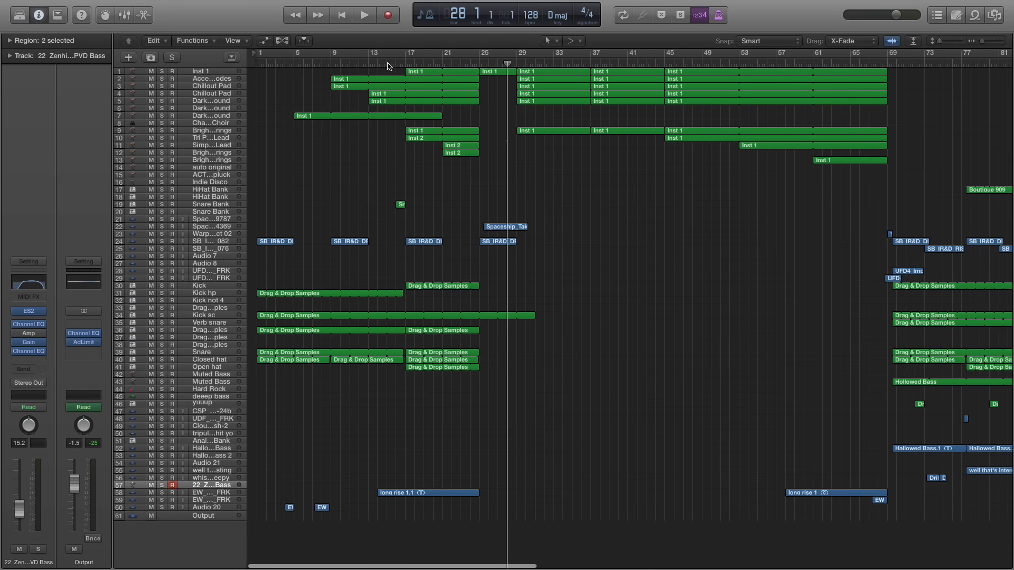
pyautogui.click(373, 63)
pyautogui.press('space')
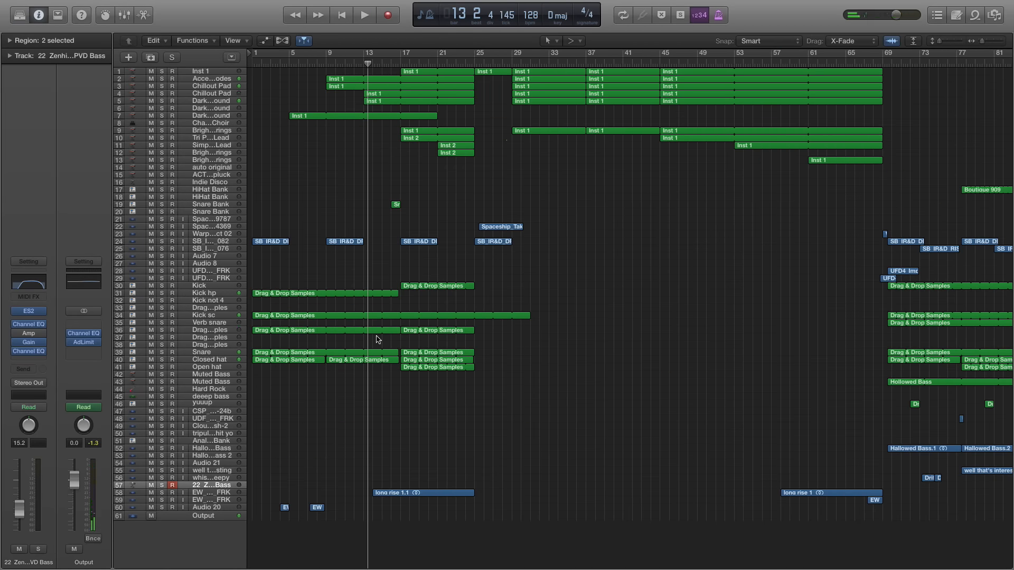
pyautogui.click(515, 64)
pyautogui.press('space')
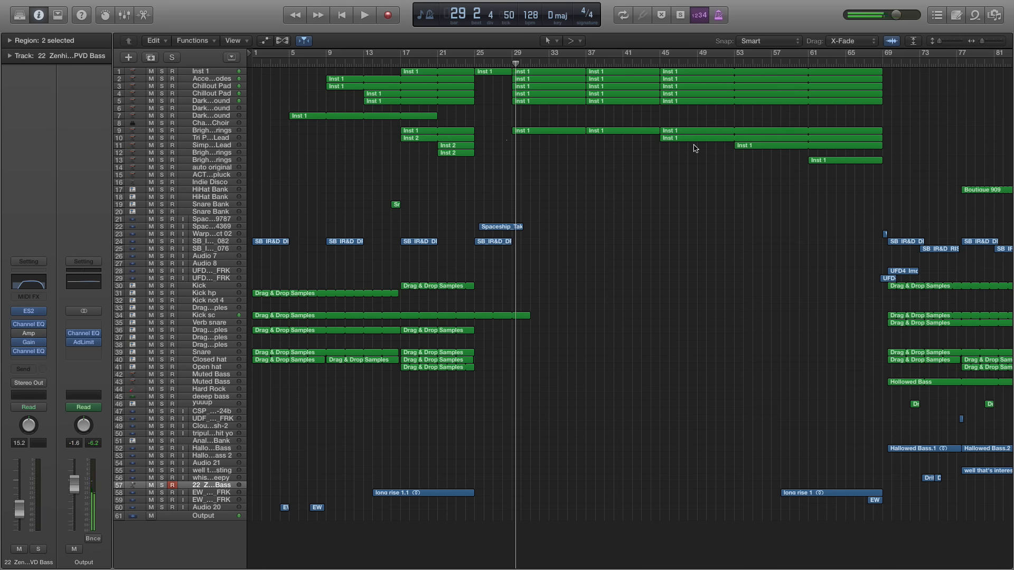
# Review the arrangement from bar 29 to bar 113, and place the playhead at bar 69
pyautogui.hscroll(10, 695, 149)
pyautogui.hscroll(-10, 689, 142)
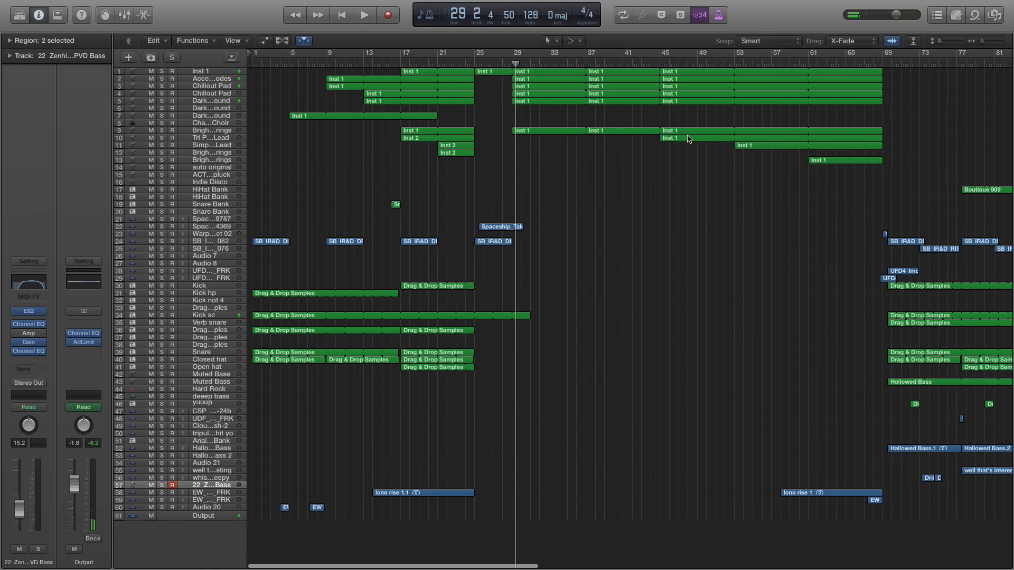
pyautogui.hscroll(15, 688, 139)
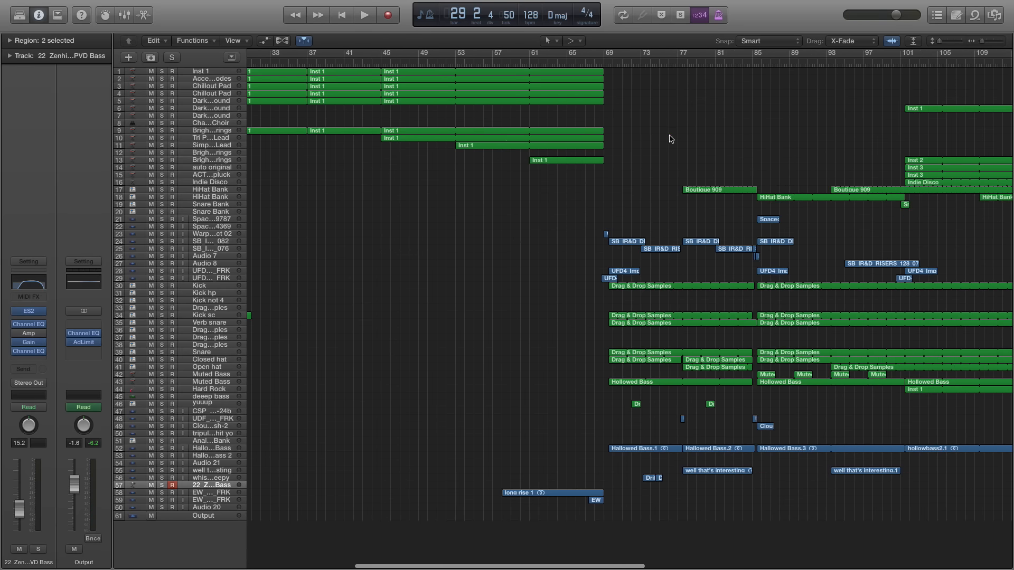
pyautogui.hscroll(5, 636, 133)
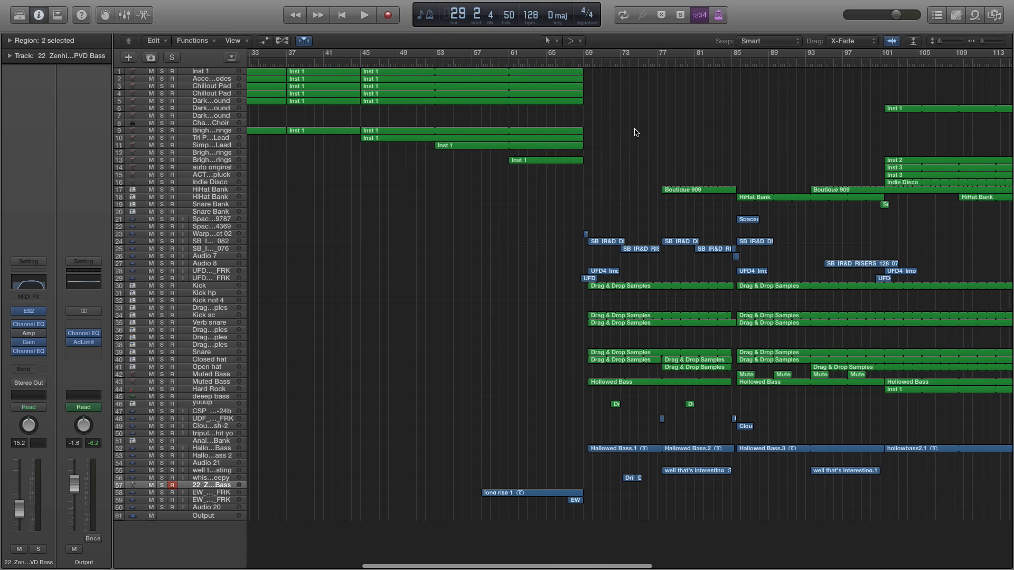
pyautogui.scroll(8, 578, 130)
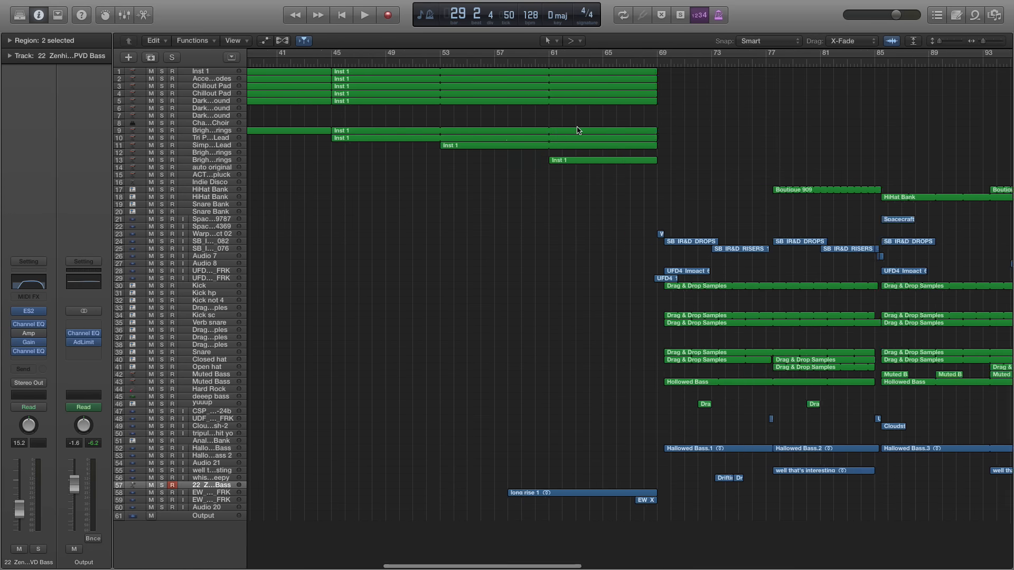
pyautogui.click(434, 65)
pyautogui.scroll(6, 426, 65)
pyautogui.click(410, 65)
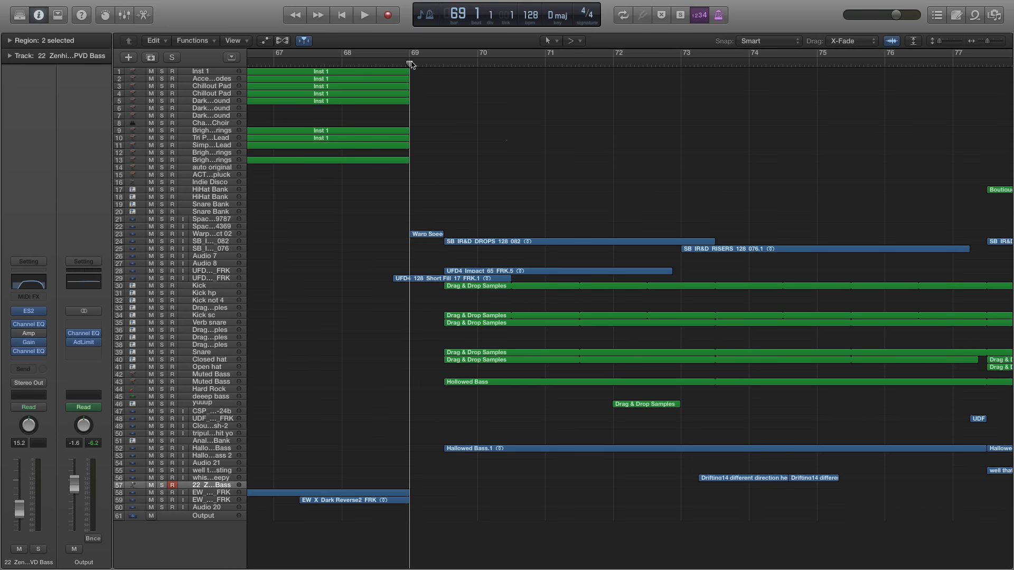
# Solo the Kick track and play it from bar 69 beat 3
pyautogui.scroll(2, 411, 64)
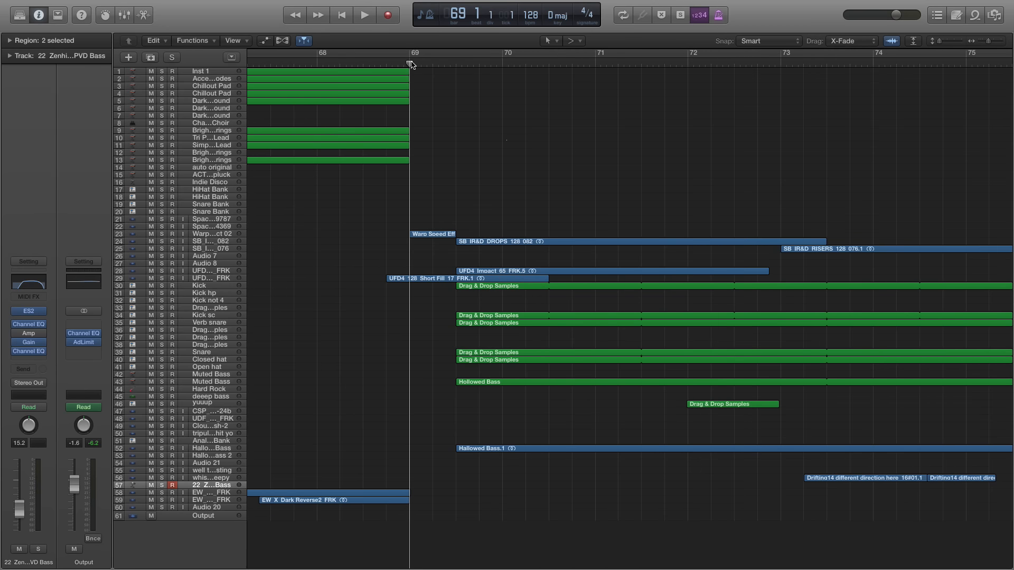
pyautogui.scroll(2, 411, 65)
pyautogui.hscroll(3, 577, 363)
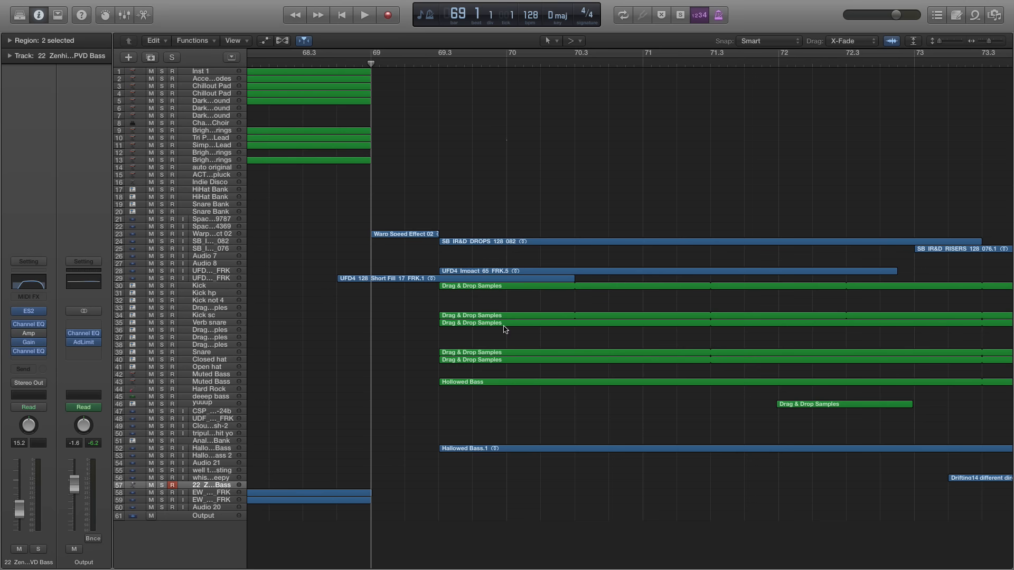
pyautogui.click(221, 361)
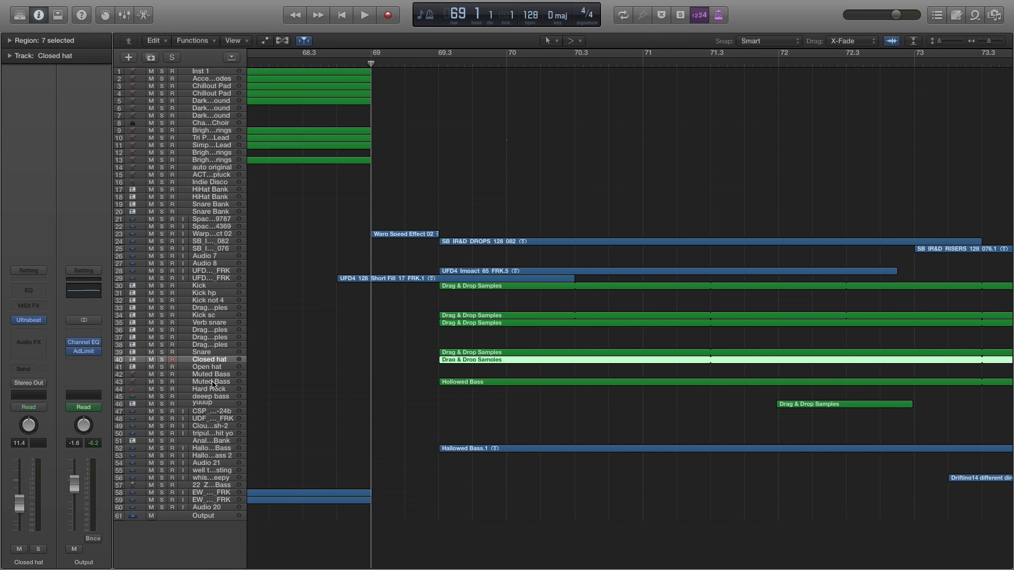
pyautogui.click(213, 287)
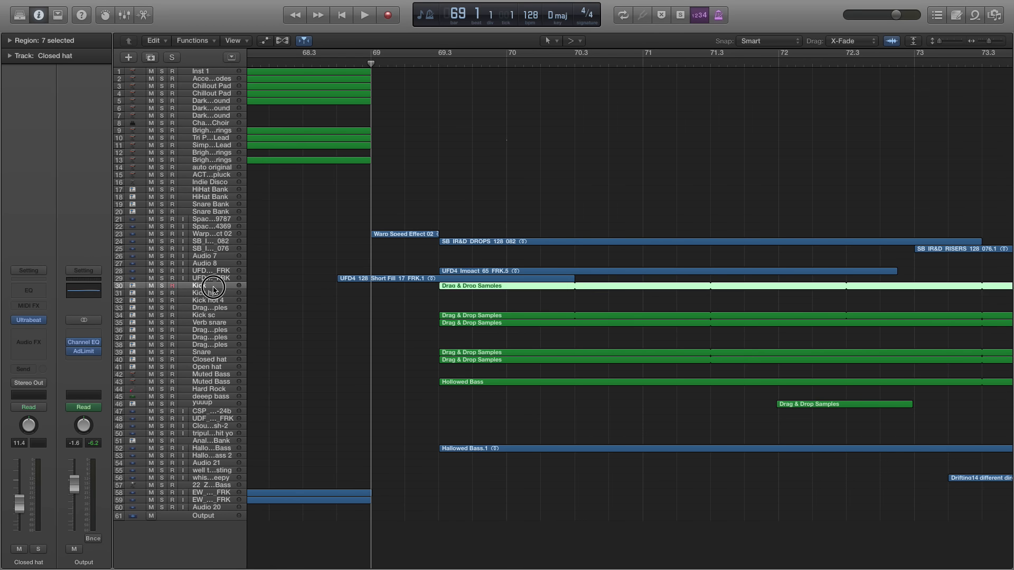
pyautogui.click(162, 286)
pyautogui.click(437, 66)
pyautogui.press('space')
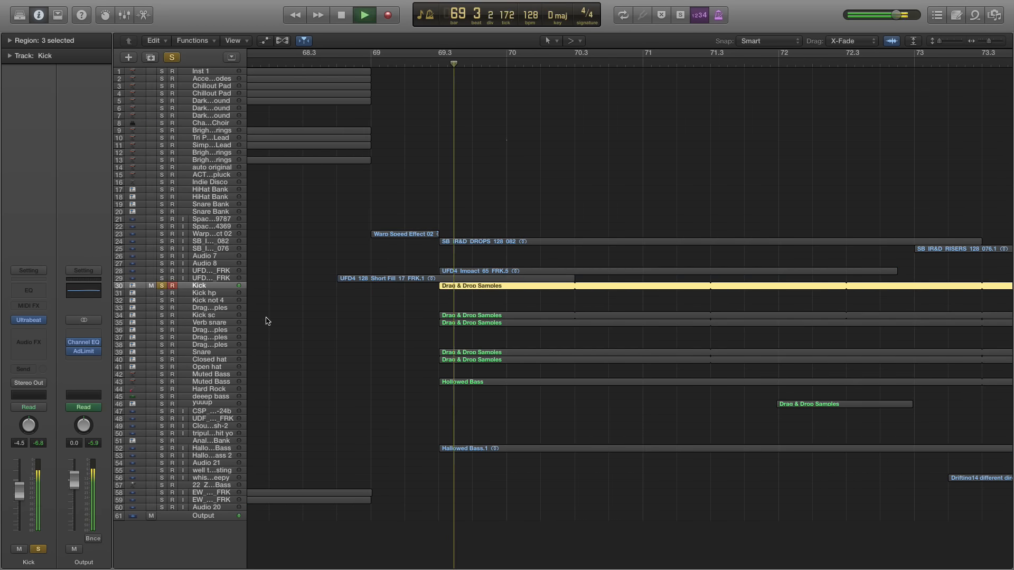
pyautogui.press('space')
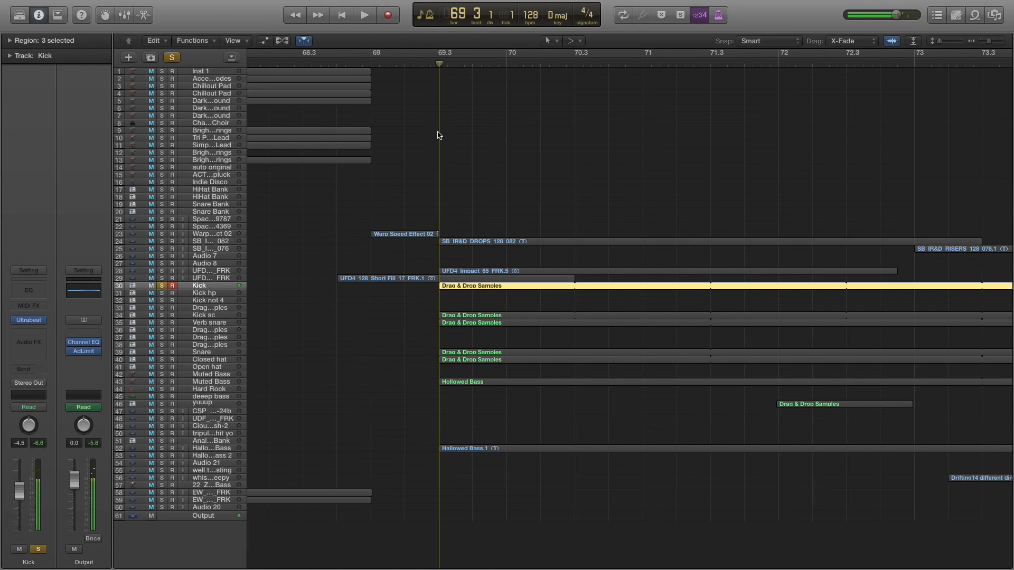
# Audition Kick sc and Closed hat briefly during playback, and keep Verb snare and Snare soloed alongside the Kick
pyautogui.click(162, 316)
pyautogui.click(162, 323)
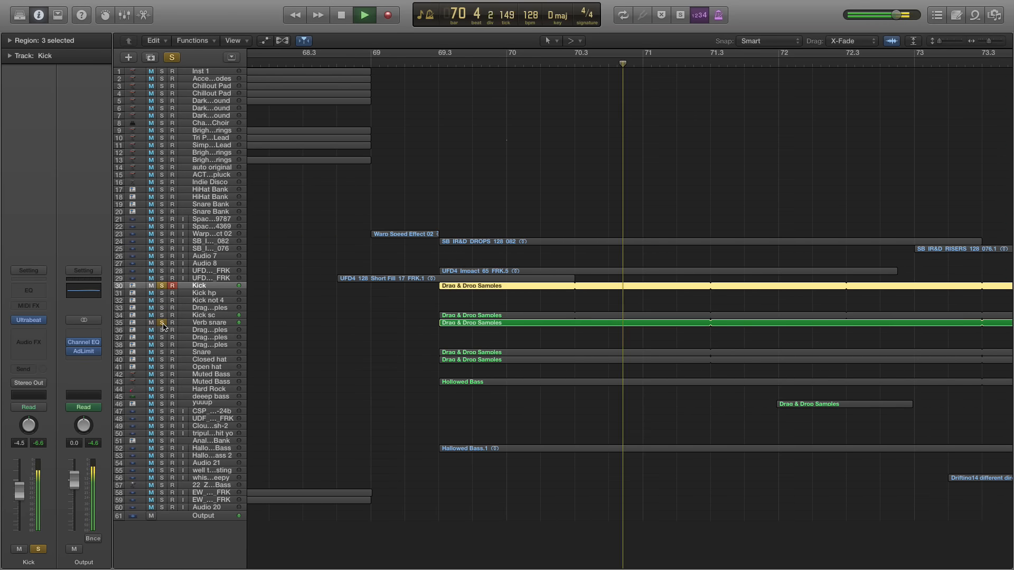
pyautogui.click(162, 360)
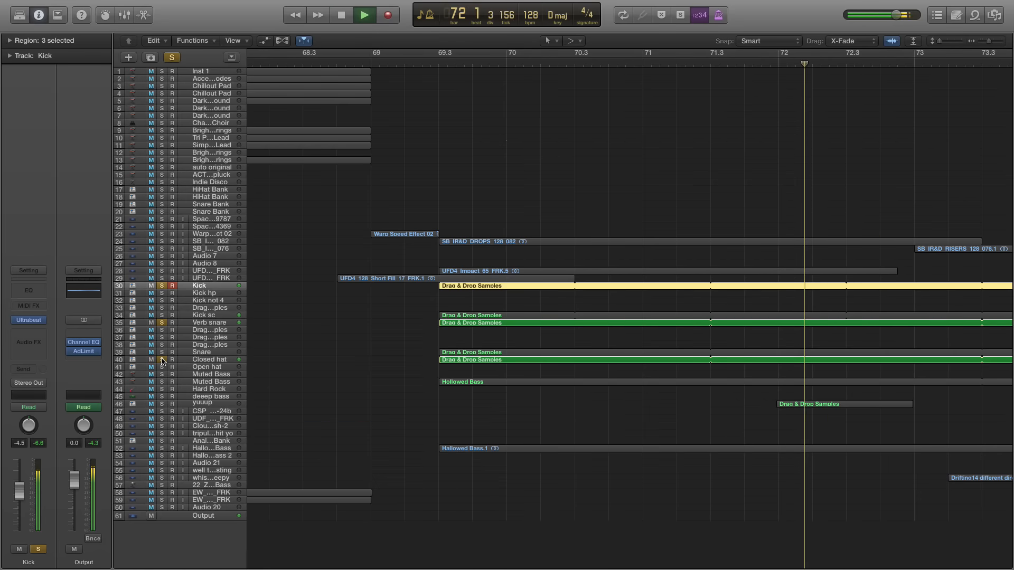
pyautogui.click(162, 352)
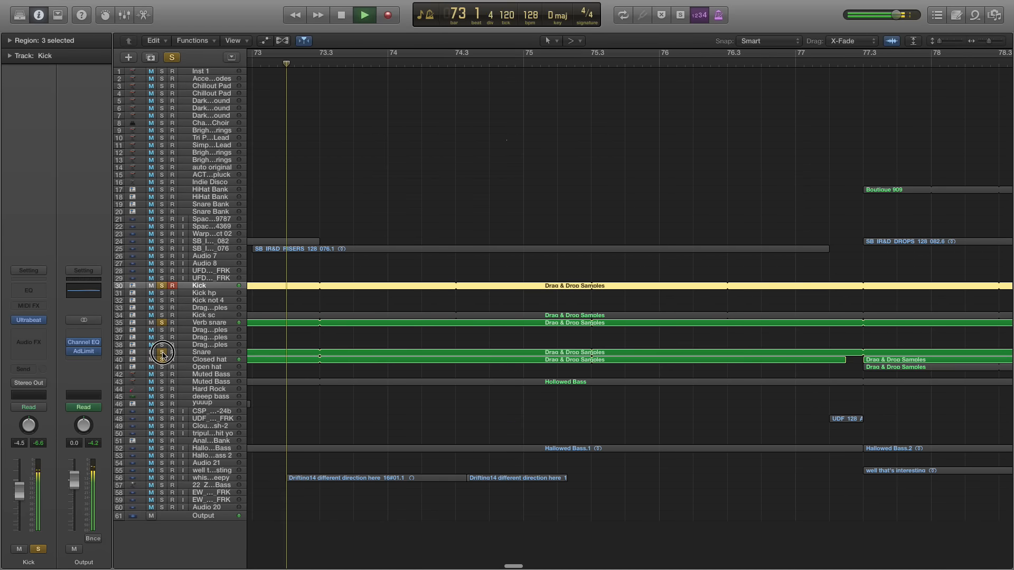
pyautogui.click(162, 360)
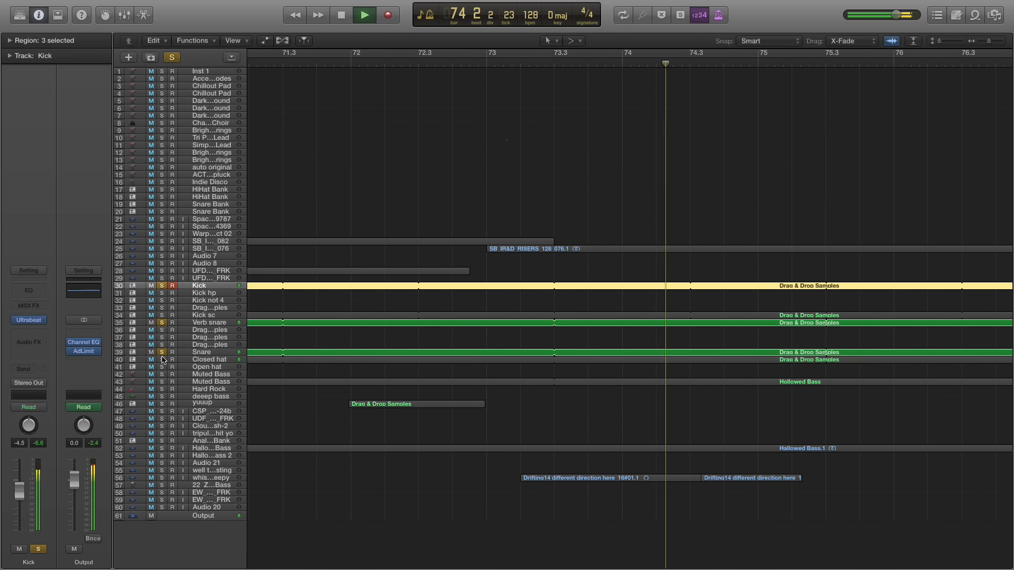
# Return the playhead to bar 69 beat 3 and check the Verb snare region in the note editor
pyautogui.hscroll(-6, 359, 315)
pyautogui.hscroll(-4, 298, 99)
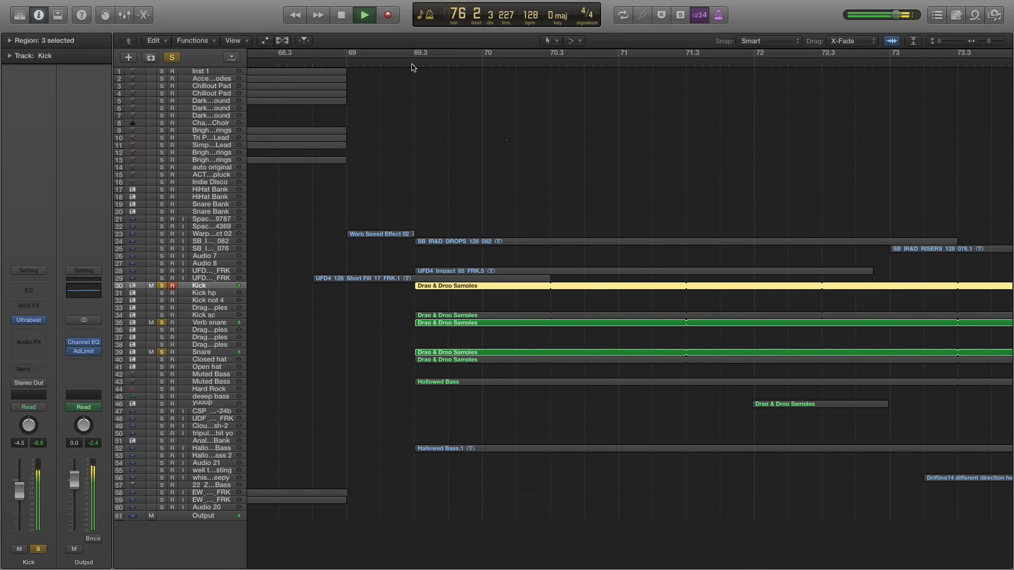
pyautogui.click(457, 323)
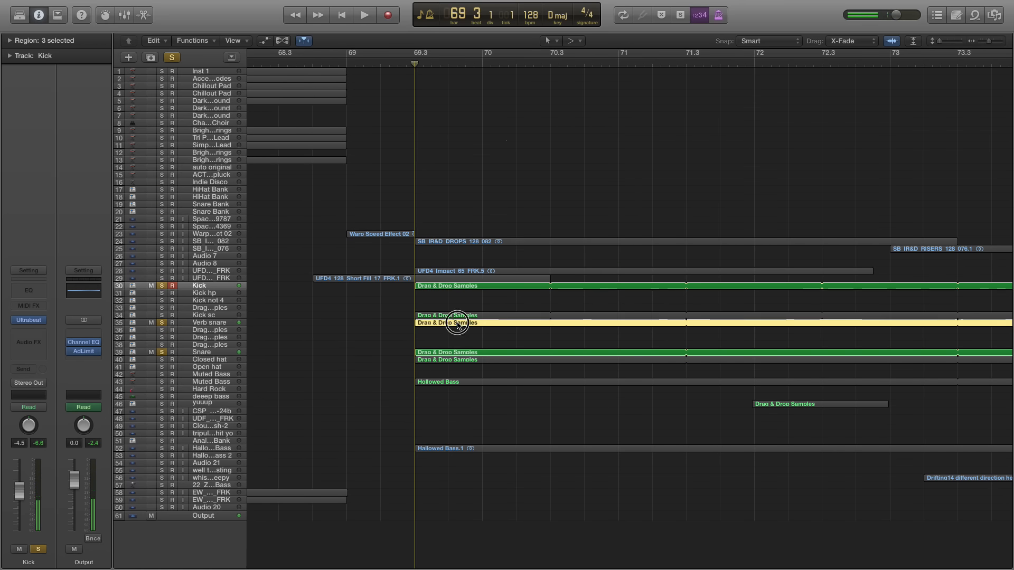
pyautogui.doubleClick(451, 320)
pyautogui.hscroll(-3, 484, 497)
pyautogui.press('e')
# Point out the Closed hat and Kick sc regions, check Kick sc in the note editor, and clear the selection
pyautogui.click(454, 360)
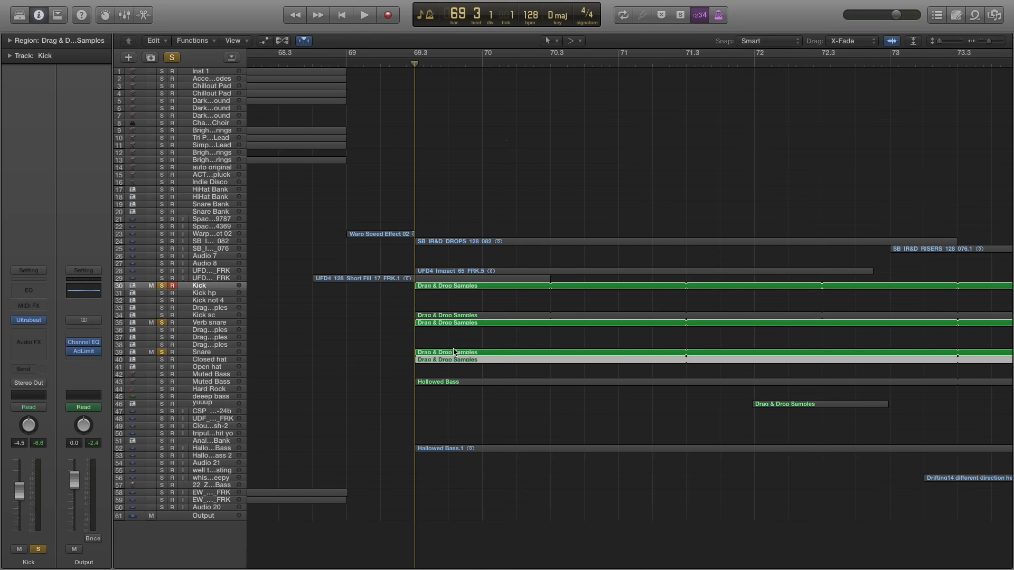
pyautogui.click(449, 316)
pyautogui.press('e')
pyautogui.press('e')
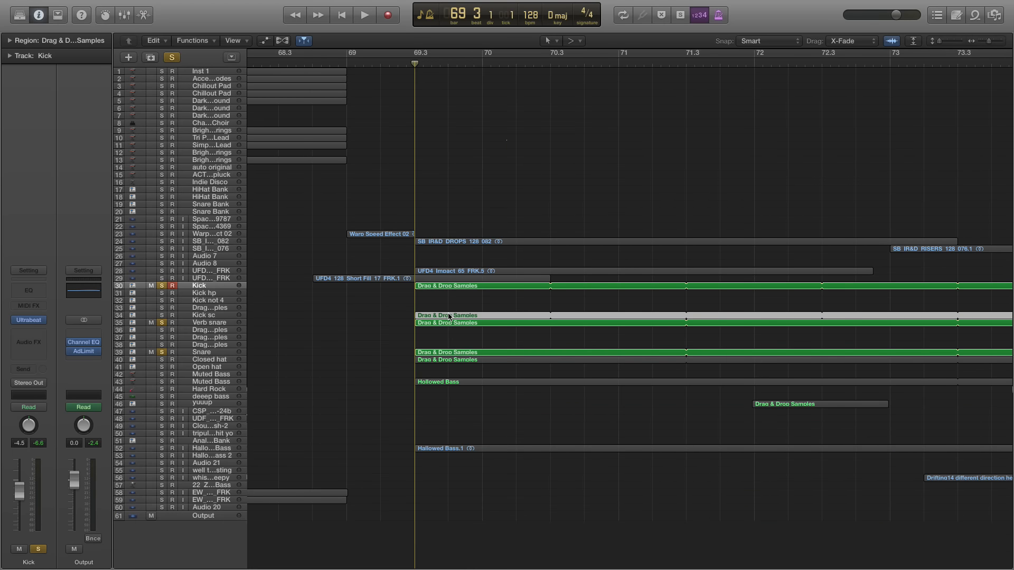
pyautogui.click(446, 335)
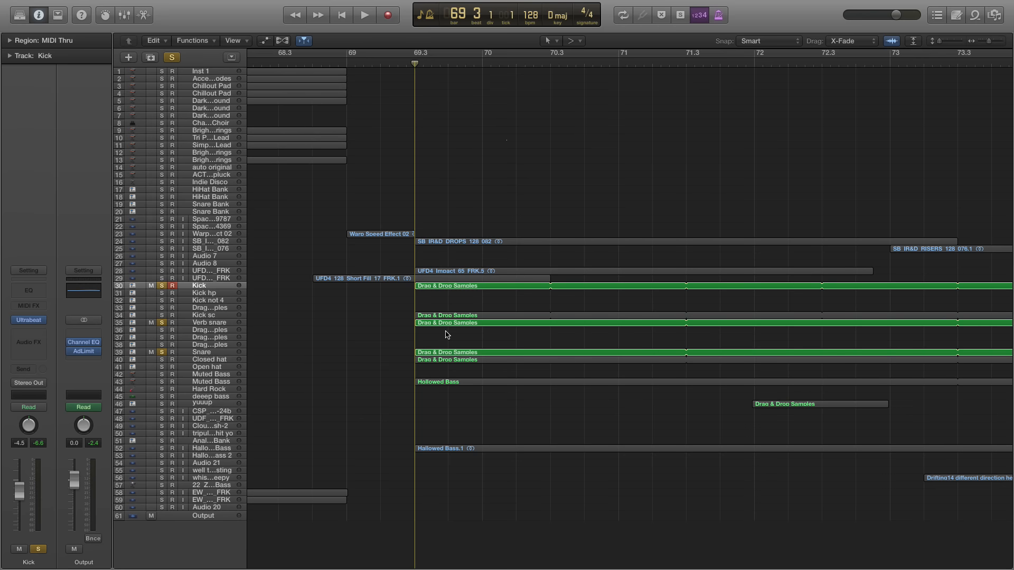
# Play the soloed Kick, Verb snare and Snare from bar 69 beat 3, and add Kick sc and Closed hat to the solo
pyautogui.press('super+Right')
pyautogui.press('super+Right')
pyautogui.press('super+Right')
pyautogui.press('super+Right')
pyautogui.press('super+Right')
pyautogui.press('super+Right')
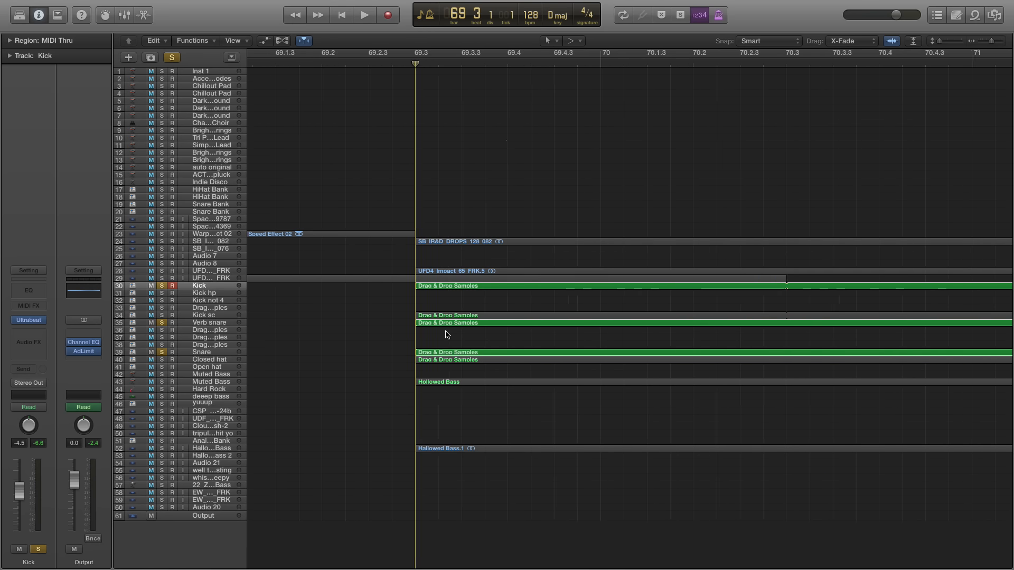
pyautogui.press('super+Left')
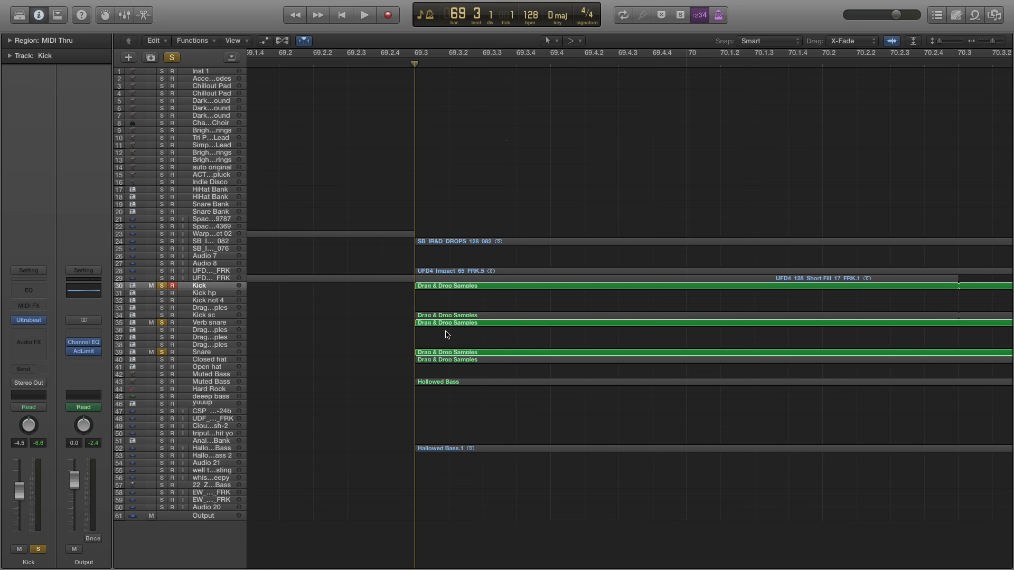
pyautogui.press('super+Left')
pyautogui.press('super+Right')
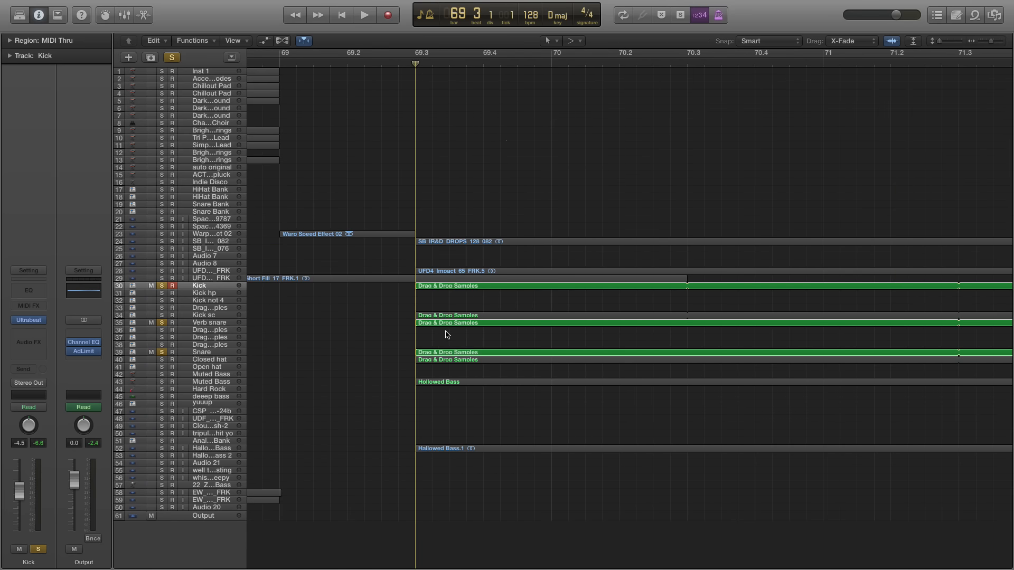
pyautogui.press('space')
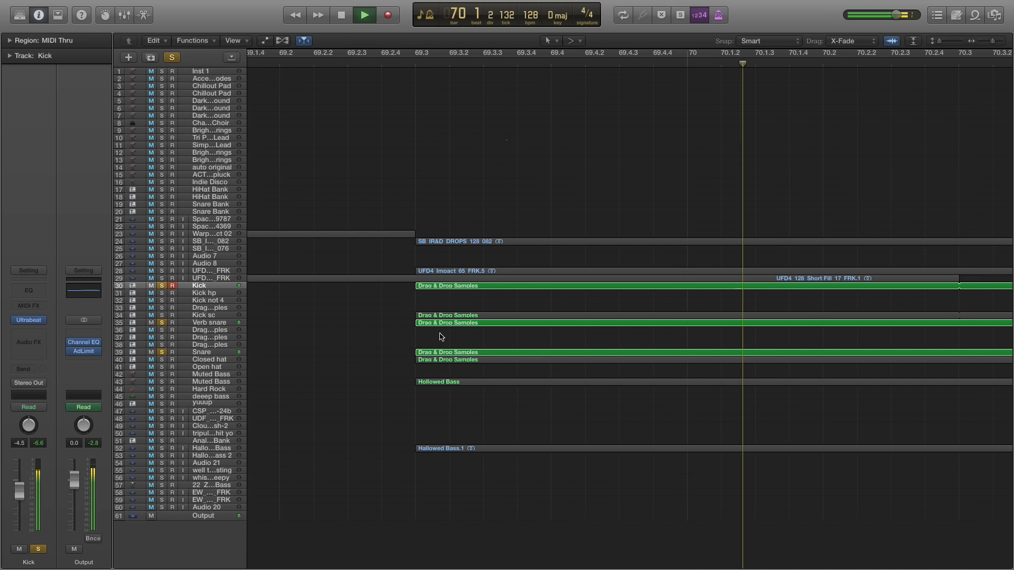
pyautogui.press('super+Left')
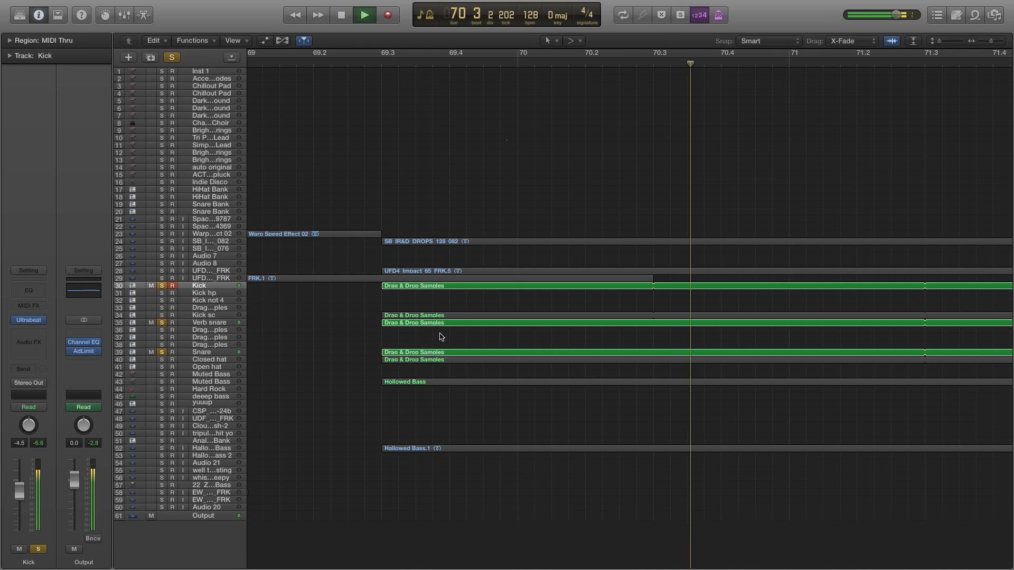
pyautogui.click(161, 315)
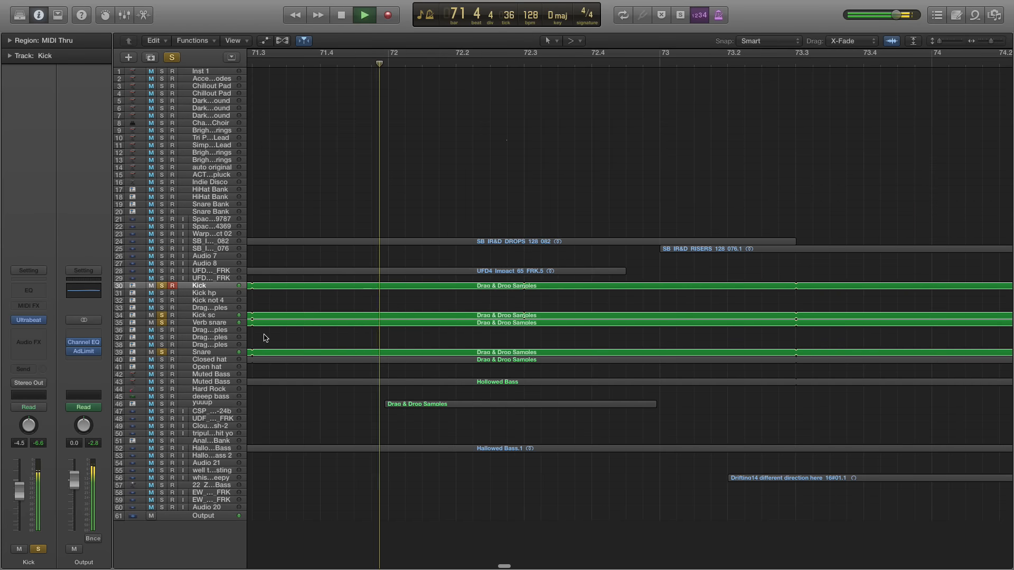
pyautogui.click(162, 360)
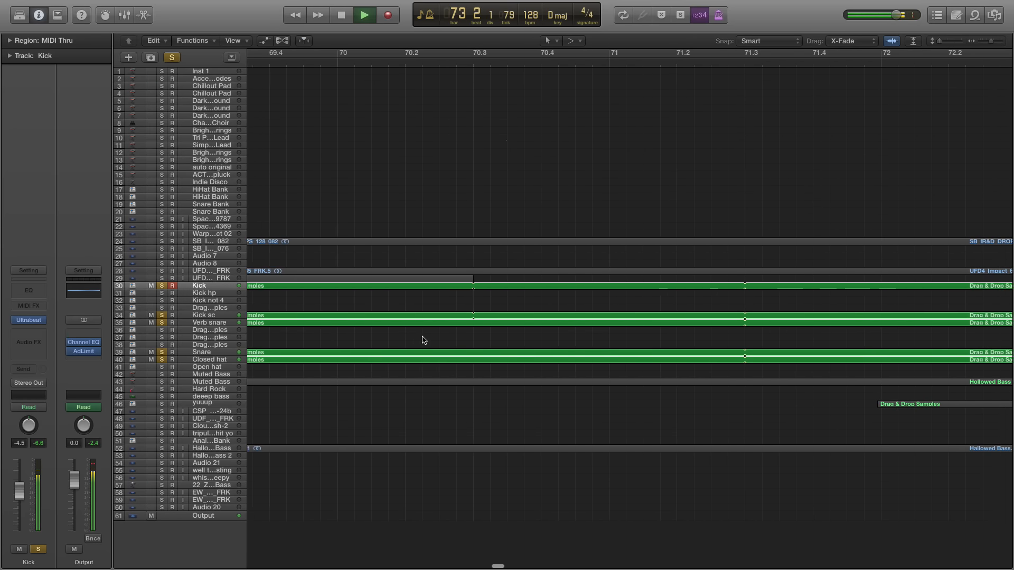
# Examine the first notes of the Closed hat region at bar 69 beat 3 in the Piano Roll, and close the editor
pyautogui.hscroll(-10, 420, 338)
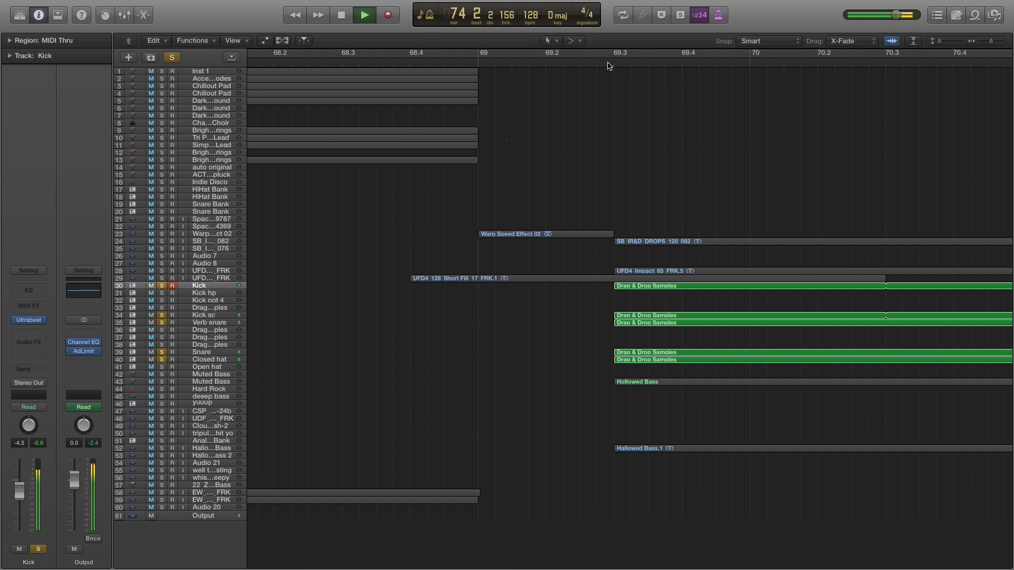
pyautogui.doubleClick(637, 362)
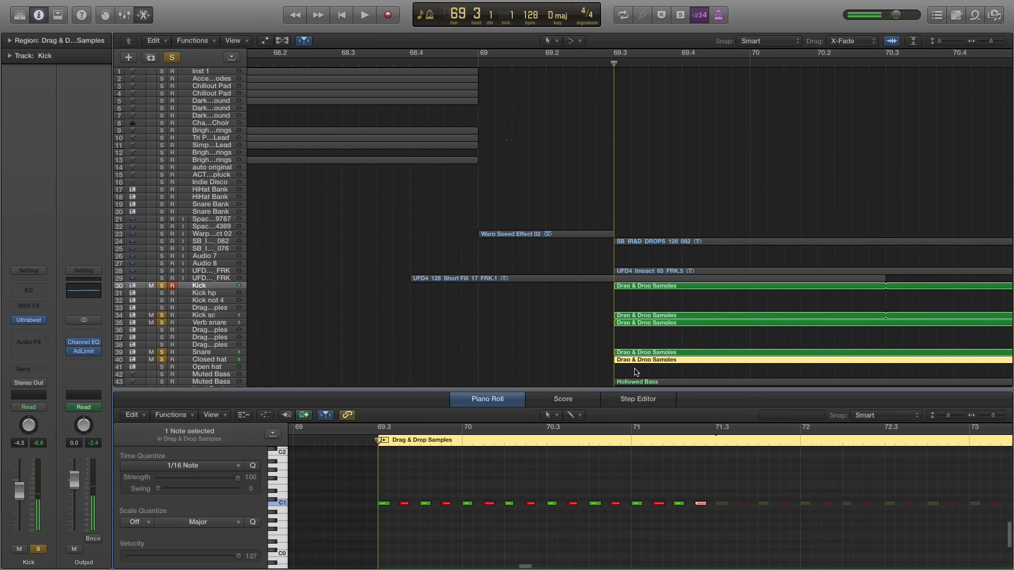
pyautogui.click(384, 505)
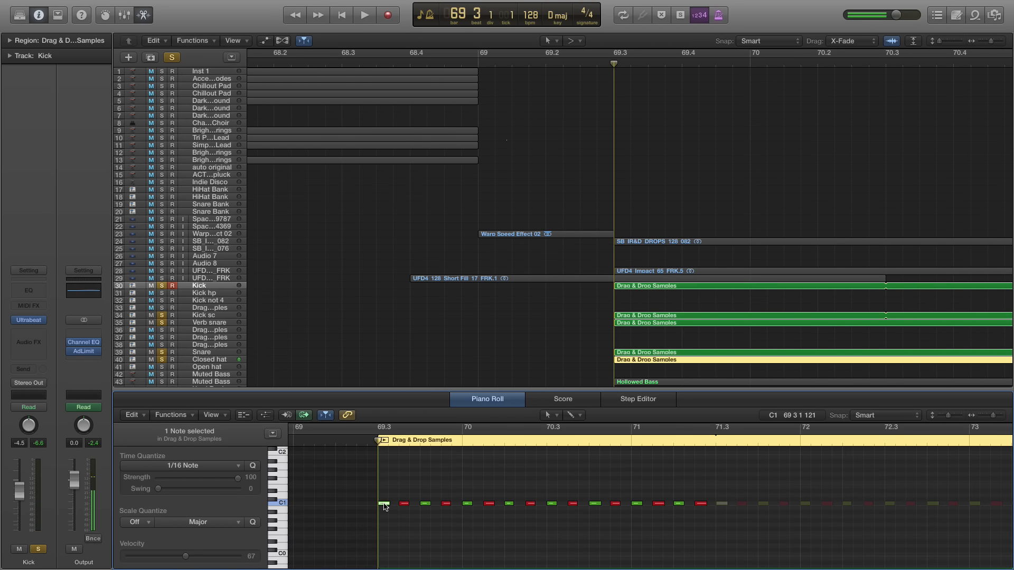
pyautogui.press('Right')
pyautogui.press('Right')
pyautogui.press('e')
pyautogui.click(408, 379)
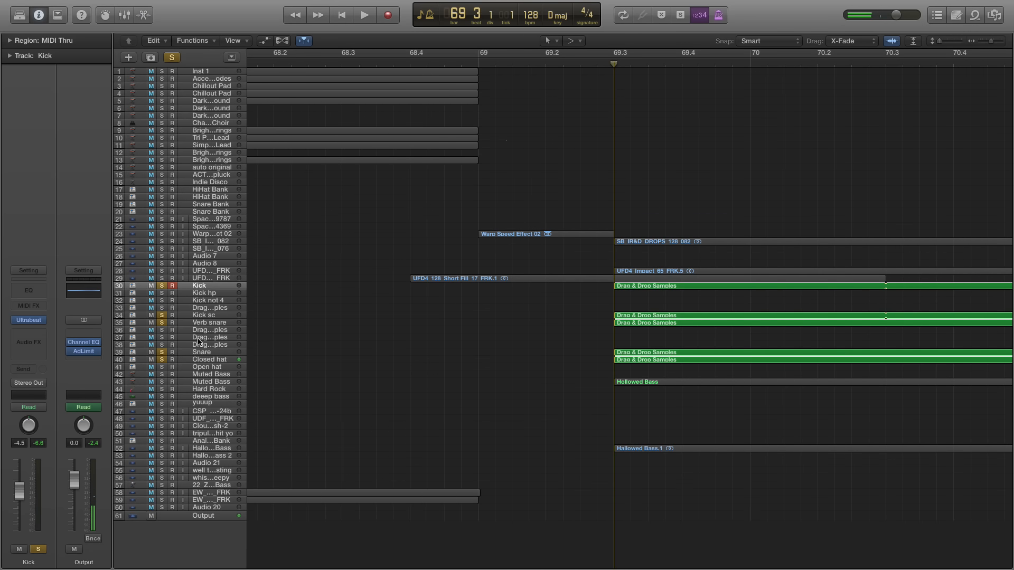
# Play the five soloed drum tracks from bar 69 beat 3 and stop in bar 71
pyautogui.press('space')
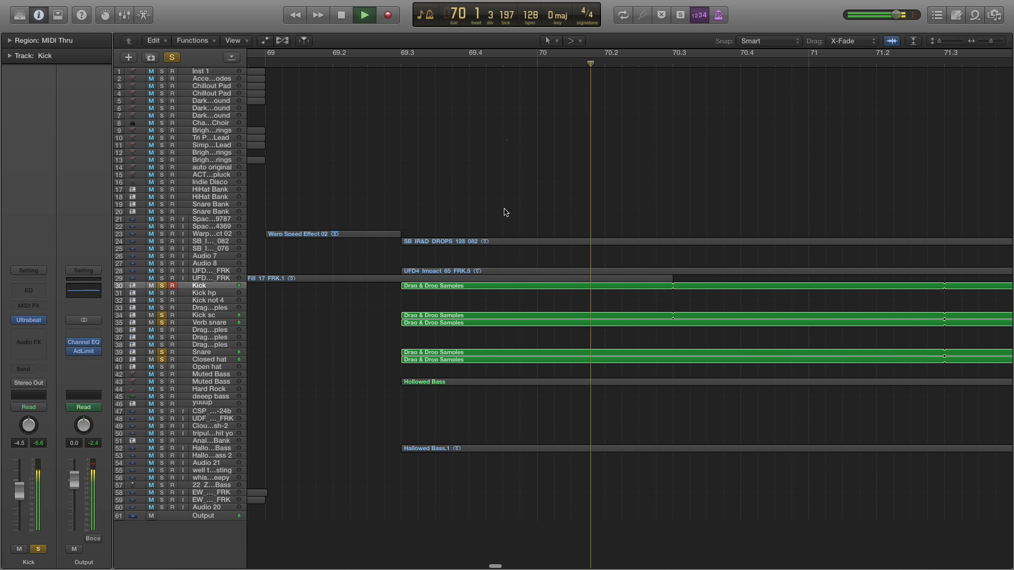
pyautogui.press('super+Left')
pyautogui.press('super+Left')
pyautogui.press('space')
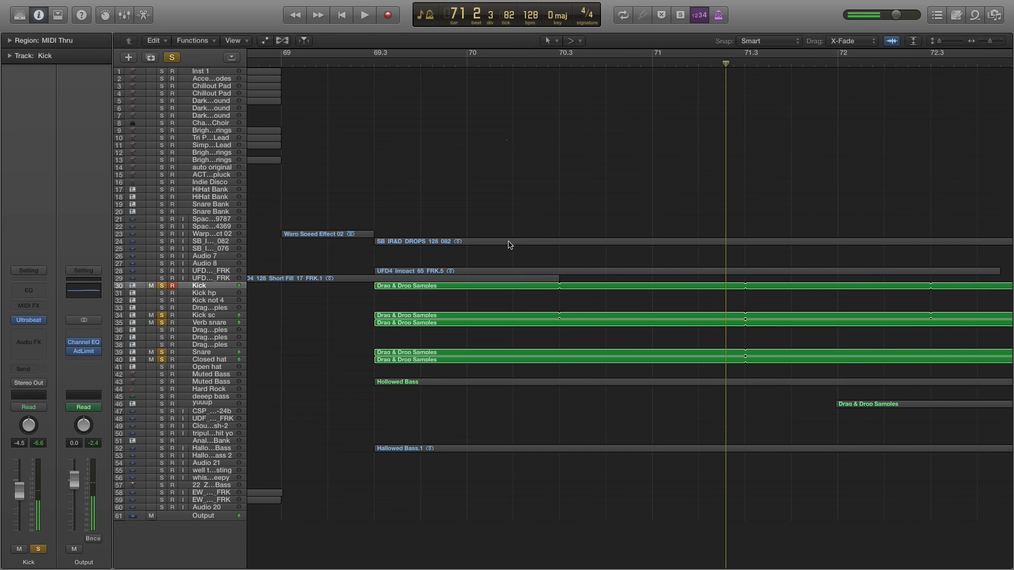
# Add Open hat to the soloed drums and play them from bar 77 beat 3 to bar 79
pyautogui.hscroll(10, 530, 252)
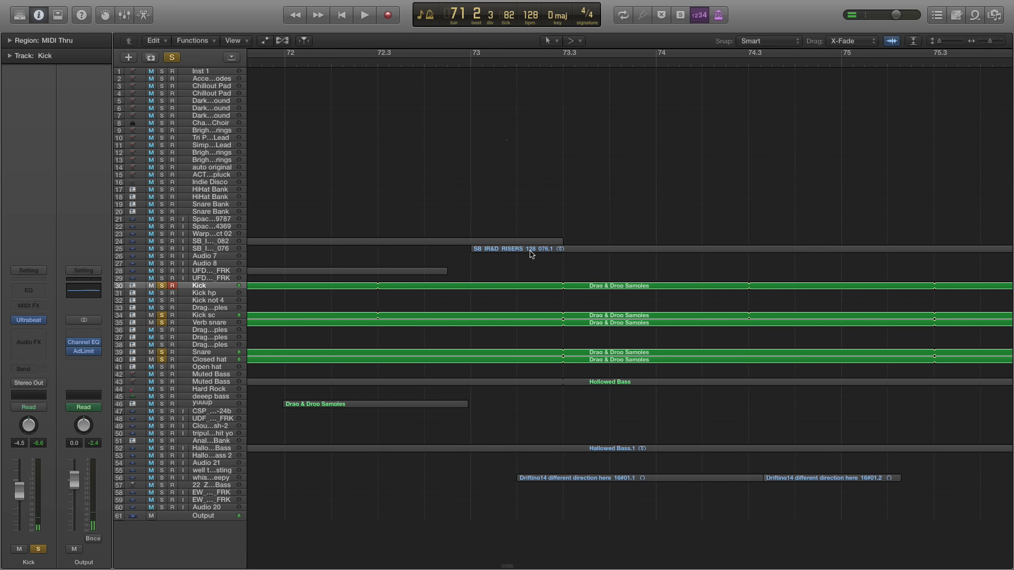
pyautogui.hscroll(10, 533, 248)
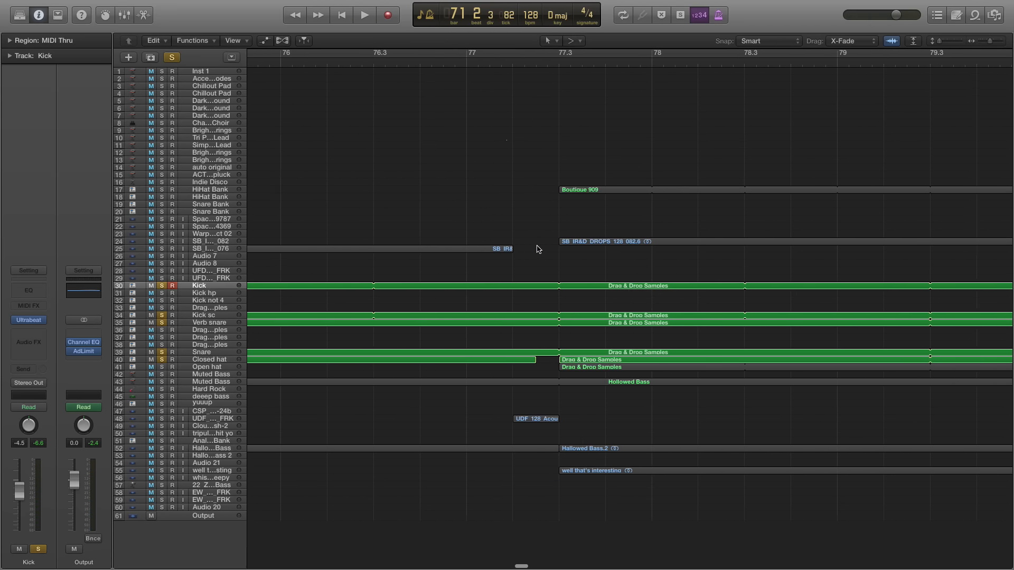
pyautogui.click(555, 66)
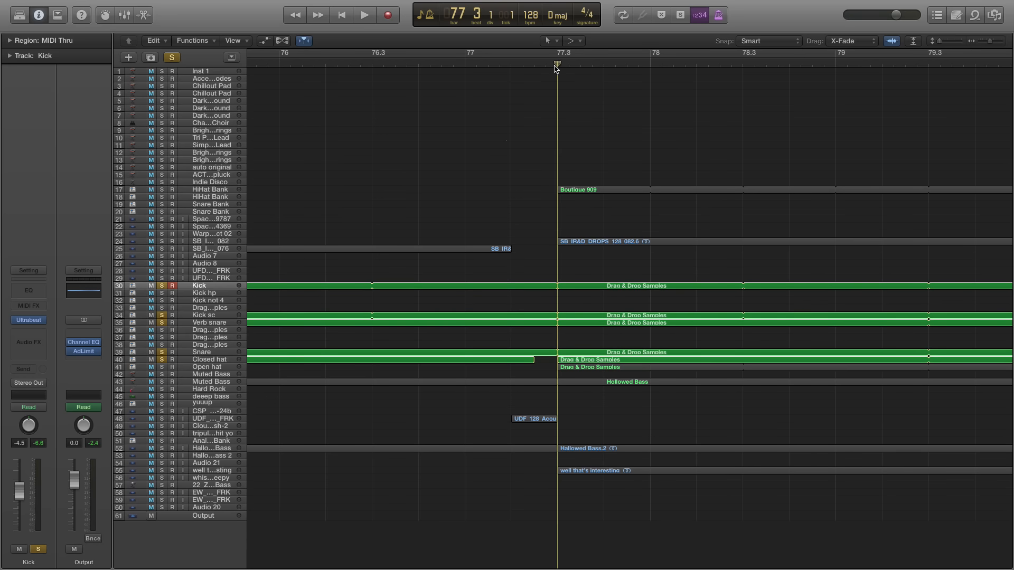
pyautogui.click(162, 367)
pyautogui.press('space')
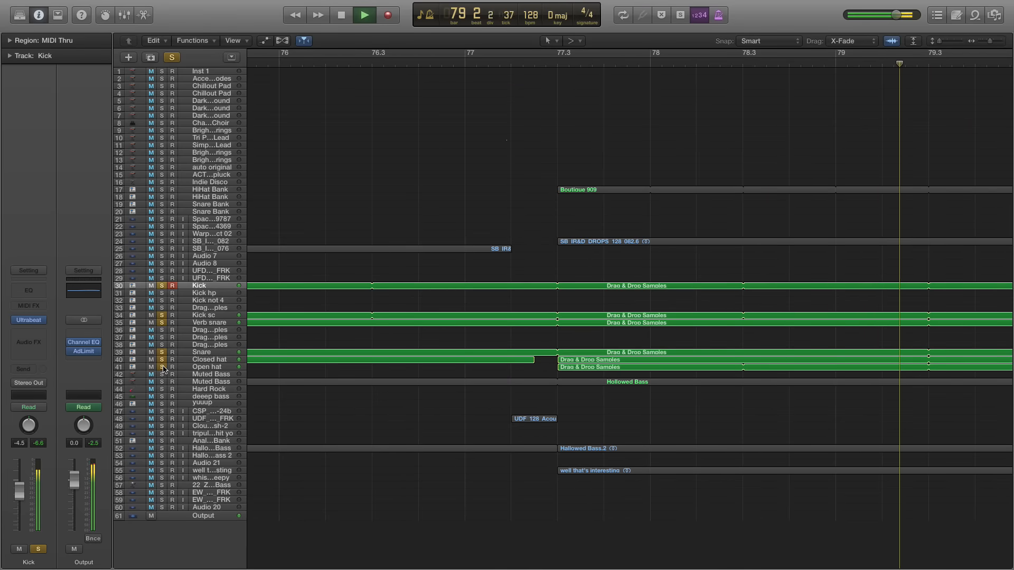
pyautogui.press('space')
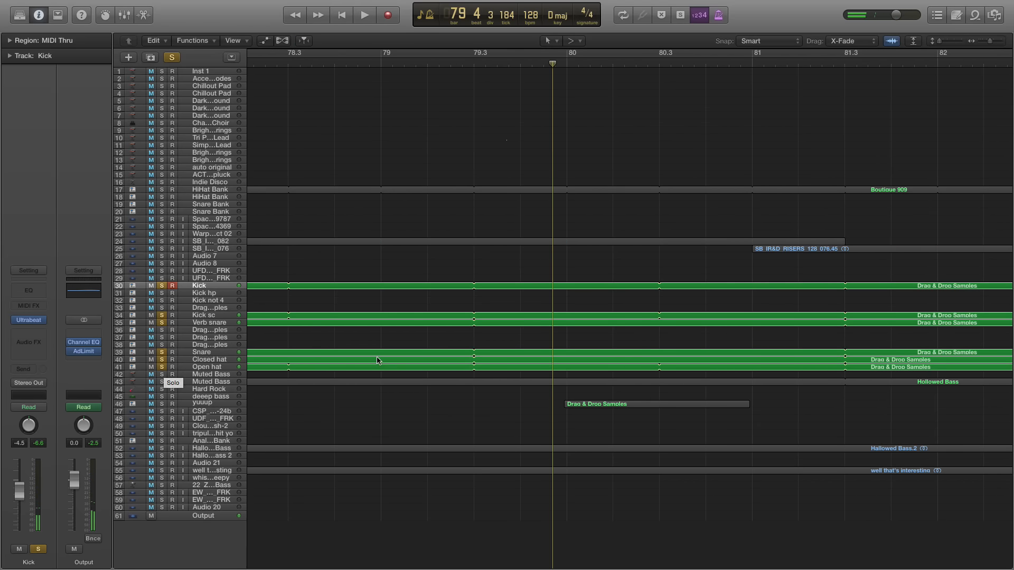
# Resume playing the soloed drums from the end of bar 79, and stop in bar 81
pyautogui.hscroll(-5, 476, 324)
pyautogui.press('space')
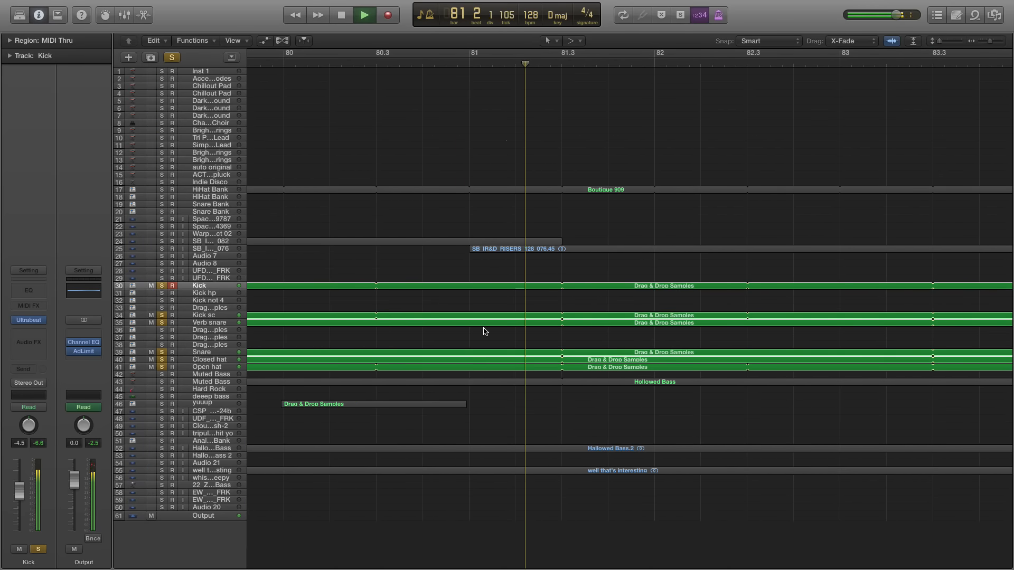
pyautogui.press('space')
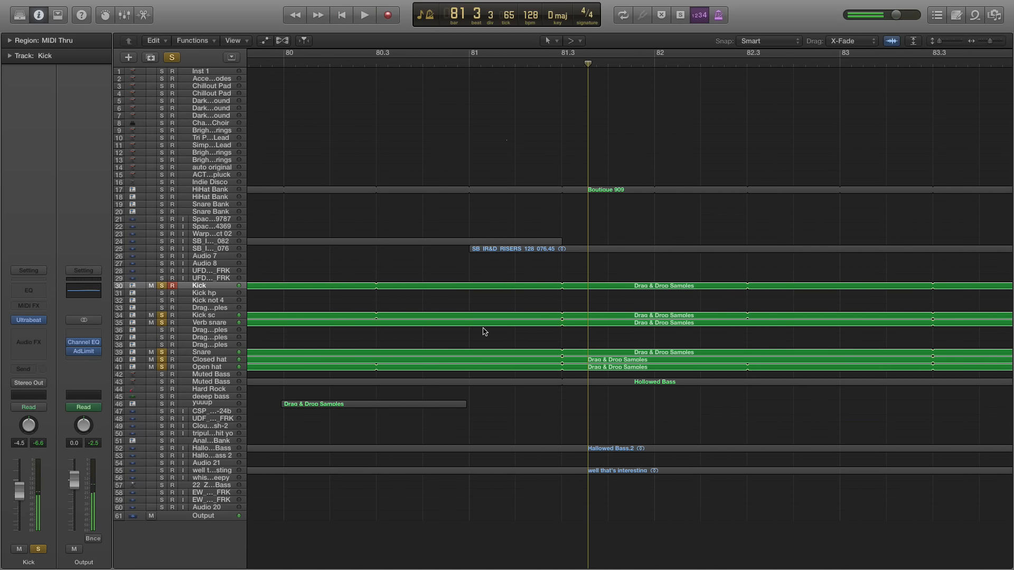
pyautogui.hscroll(-12, 485, 332)
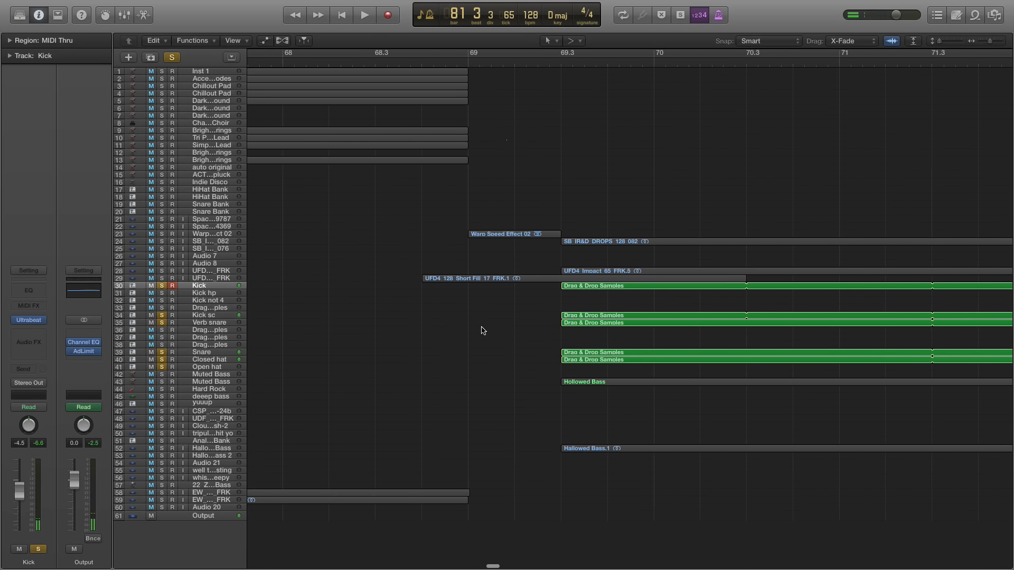
# Play the soloed drums together with the Muted Bass track on row 43 from bar 69 beat 3, stop in bar 70, and unsolo Muted Bass
pyautogui.press('super+Right')
pyautogui.click(544, 64)
pyautogui.press('super+Right')
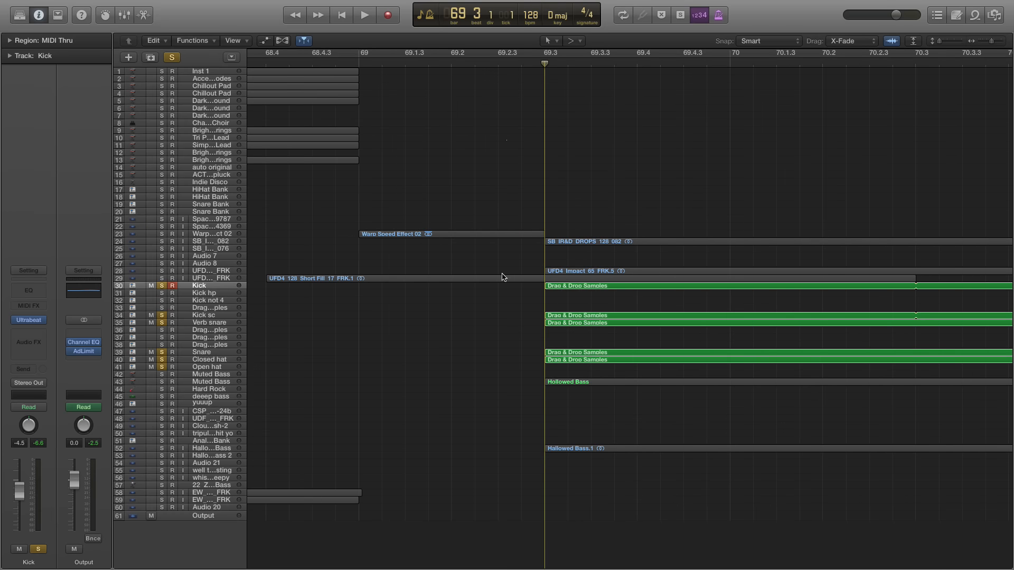
pyautogui.press('space')
pyautogui.click(162, 382)
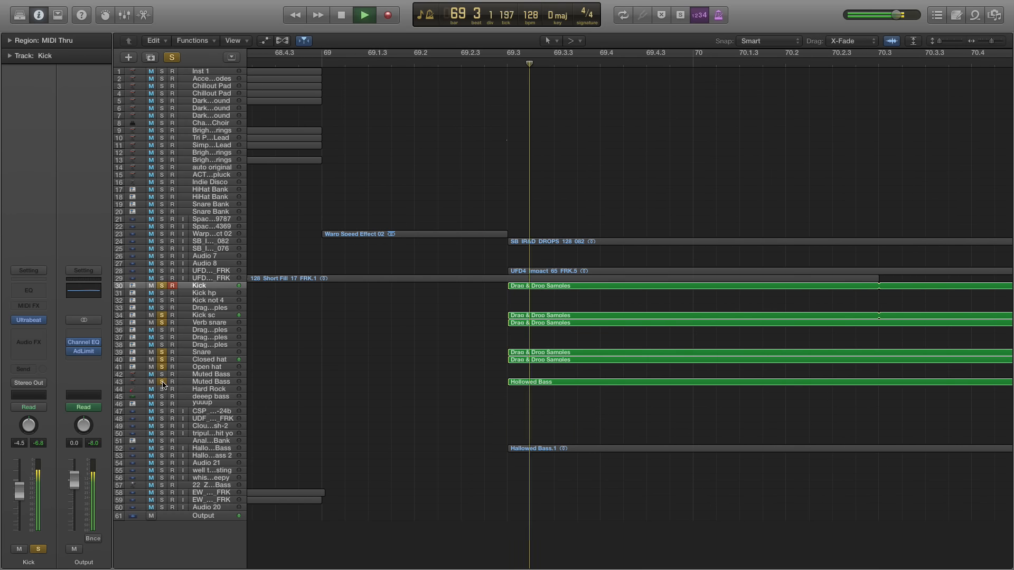
pyautogui.press('space')
pyautogui.click(163, 382)
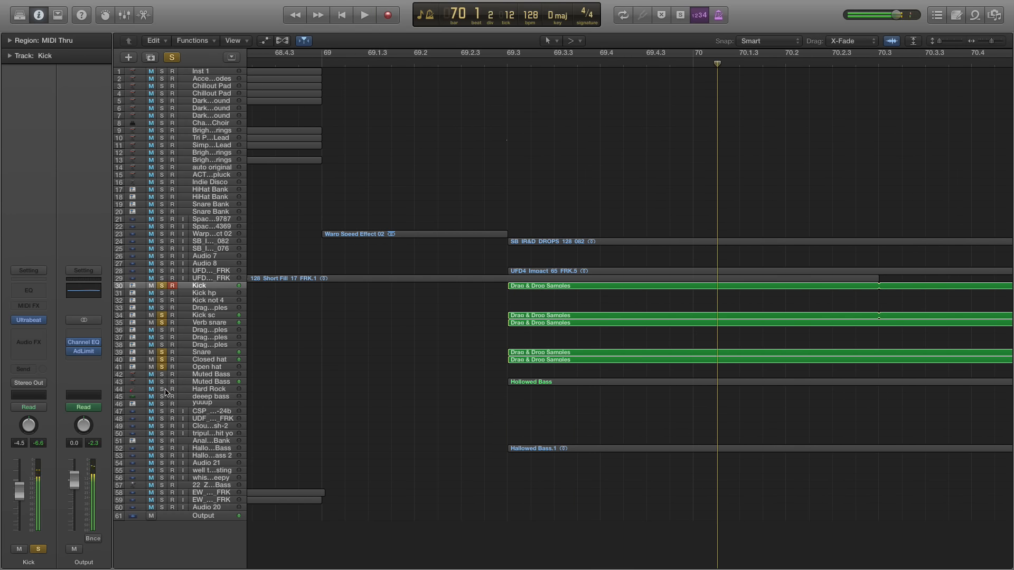
# Solo the Hallowed Bass audio track alongside the drums and play from bar 69 beat 3
pyautogui.click(162, 449)
pyautogui.click(512, 64)
pyautogui.press('space')
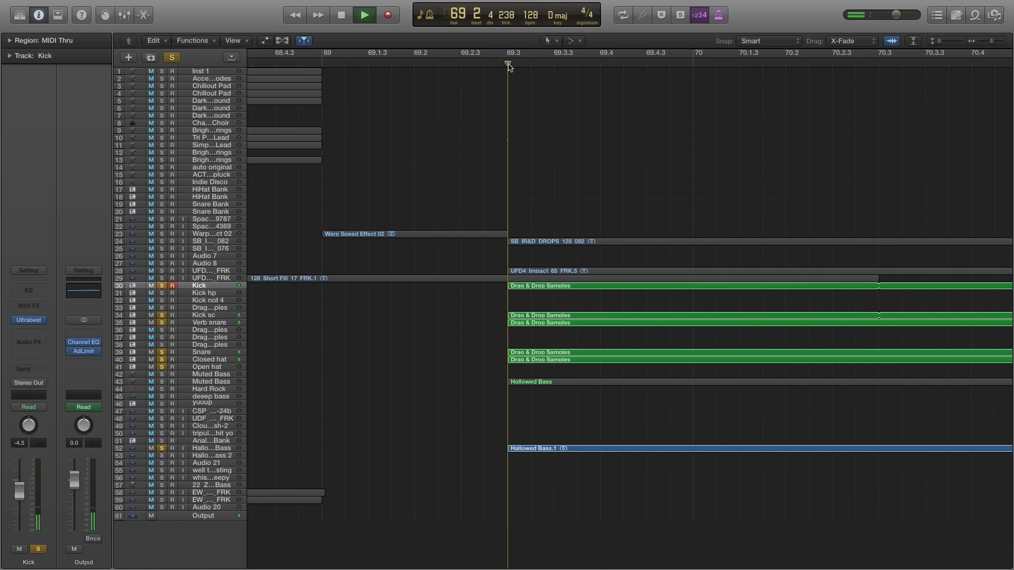
# Unsolo all the drum tracks during playback to hear Hallowed Bass alone, and stop in bar 73
pyautogui.click(162, 285)
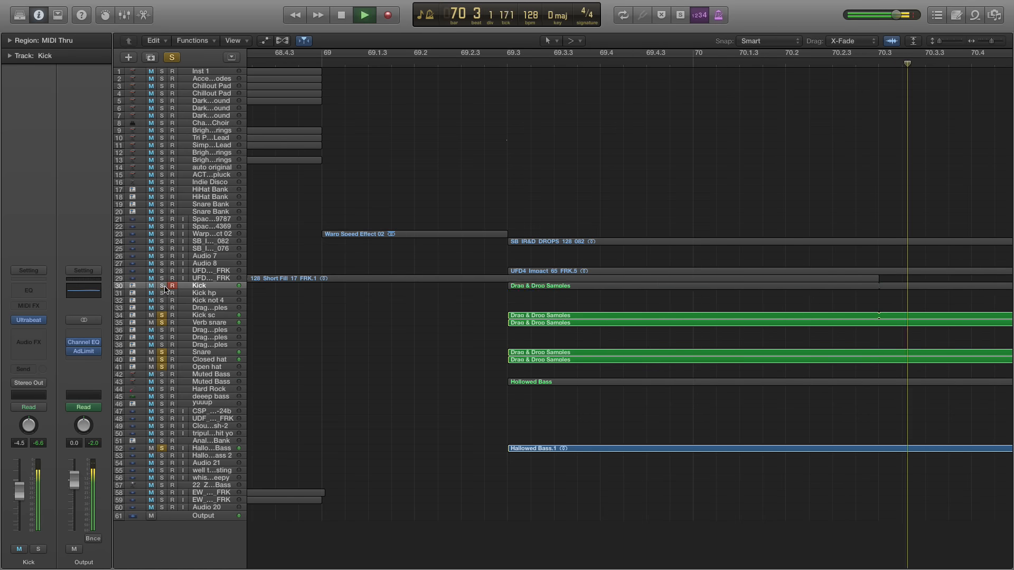
pyautogui.click(162, 315)
pyautogui.click(162, 323)
pyautogui.click(162, 352)
pyautogui.click(162, 360)
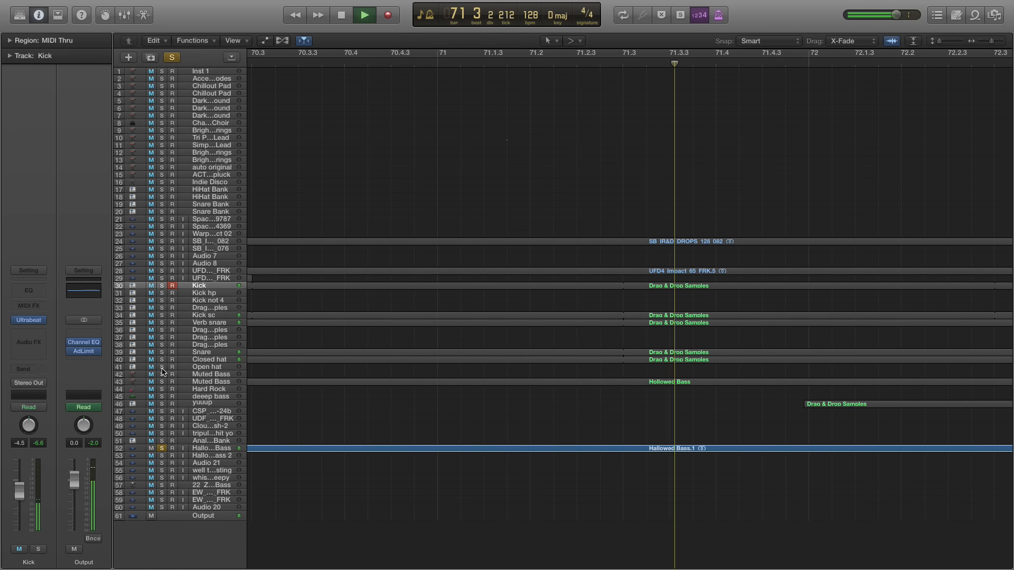
pyautogui.scroll(-2, 319, 375)
pyautogui.scroll(-2, 321, 375)
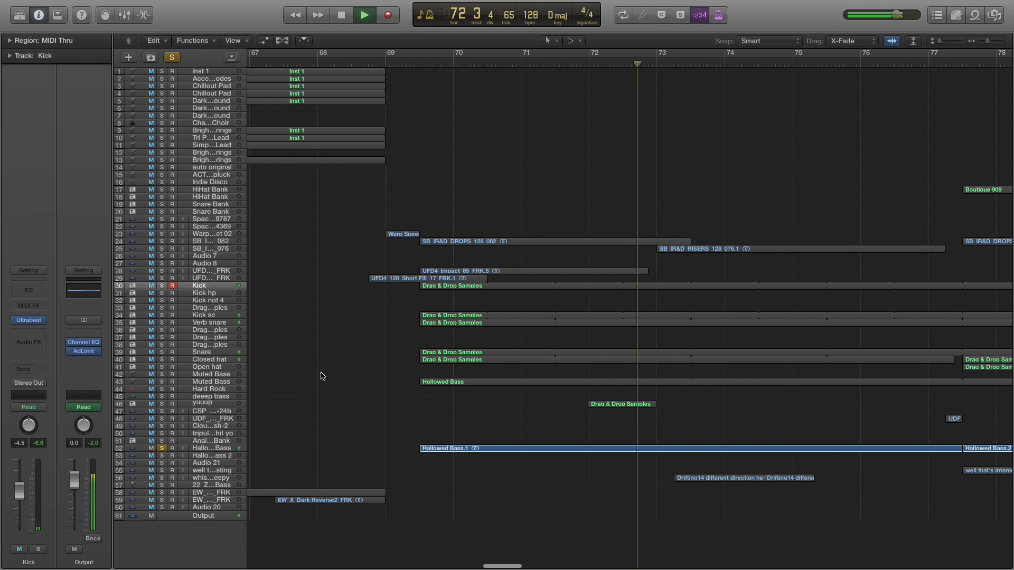
pyautogui.press('space')
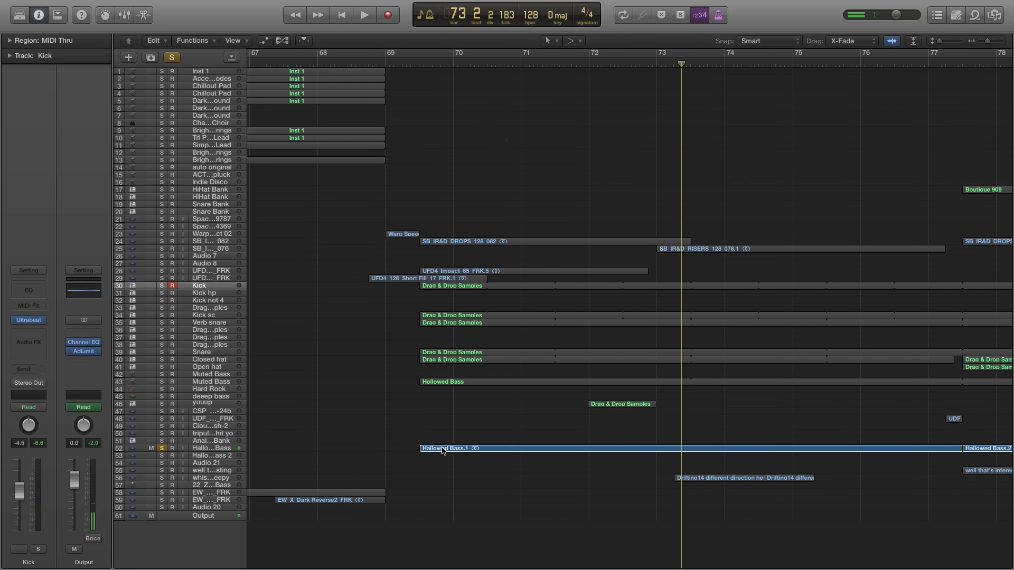
# Move the playhead back to the start of the Hallowed Bass.1 region at bar 69 beat 3 and select its track
pyautogui.press('super+Right')
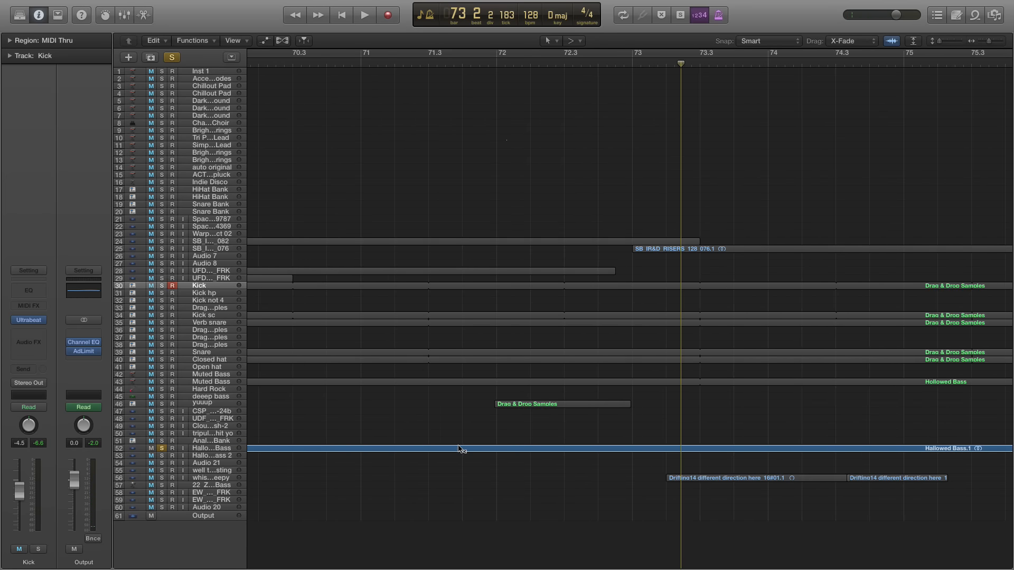
pyautogui.hscroll(-10, 458, 448)
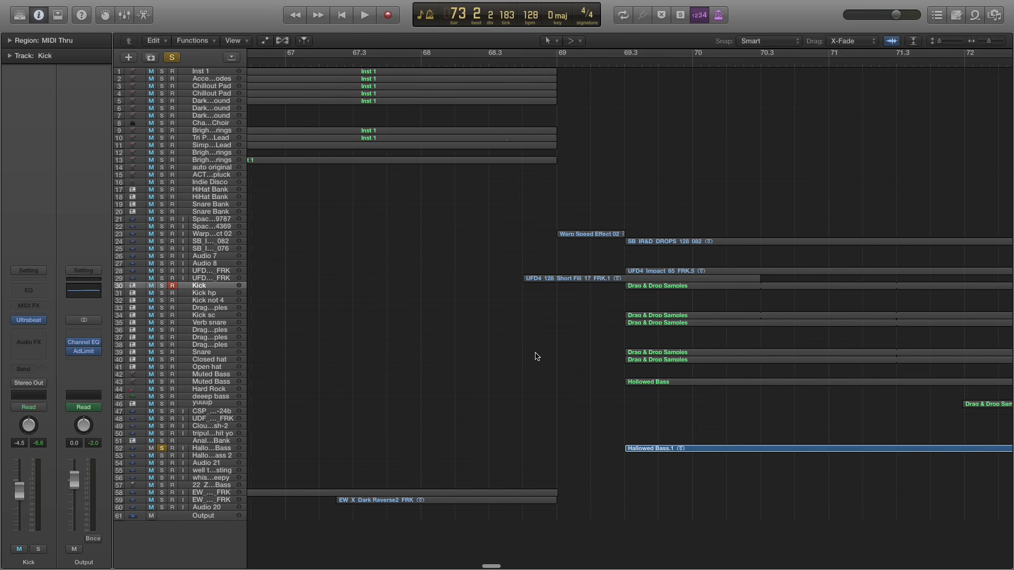
pyautogui.hscroll(3, 538, 359)
pyautogui.click(541, 63)
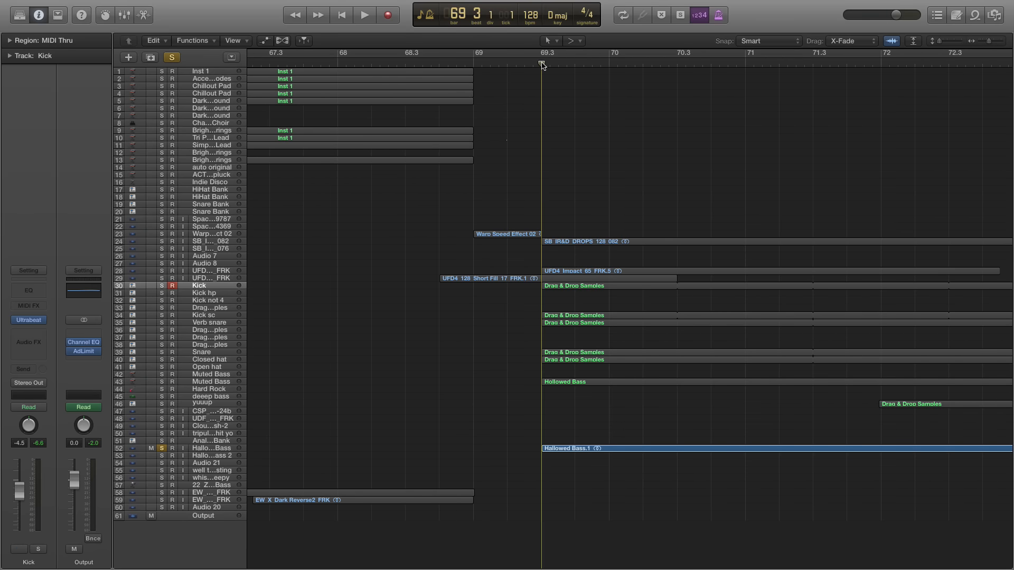
pyautogui.press('super+Right')
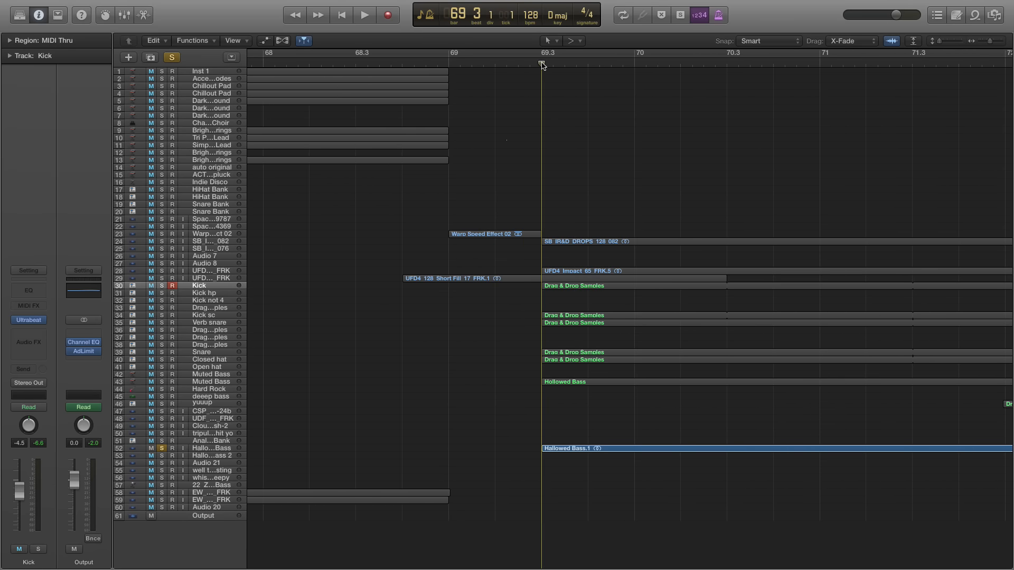
pyautogui.hscroll(1, 535, 424)
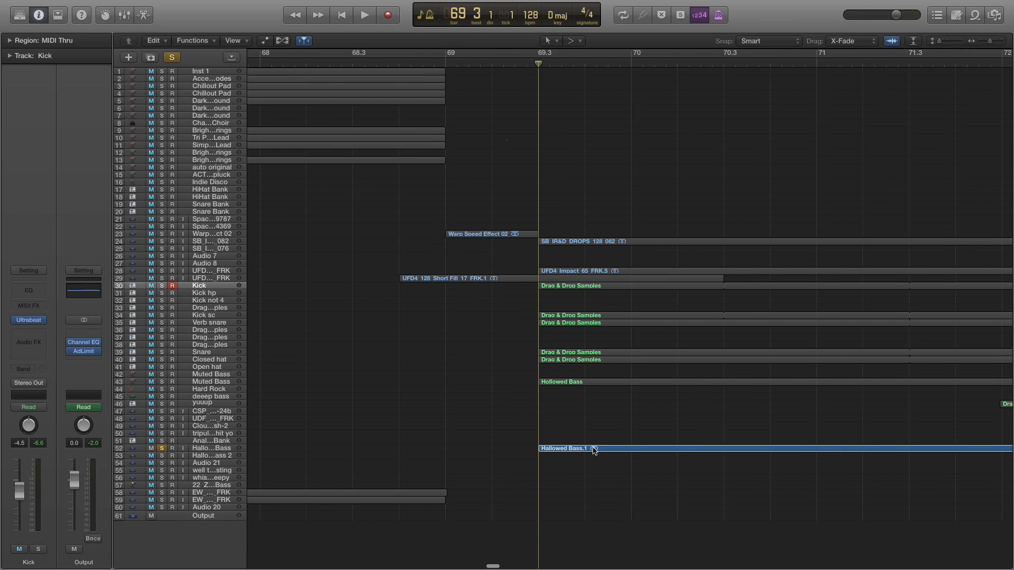
pyautogui.hscroll(6, 587, 449)
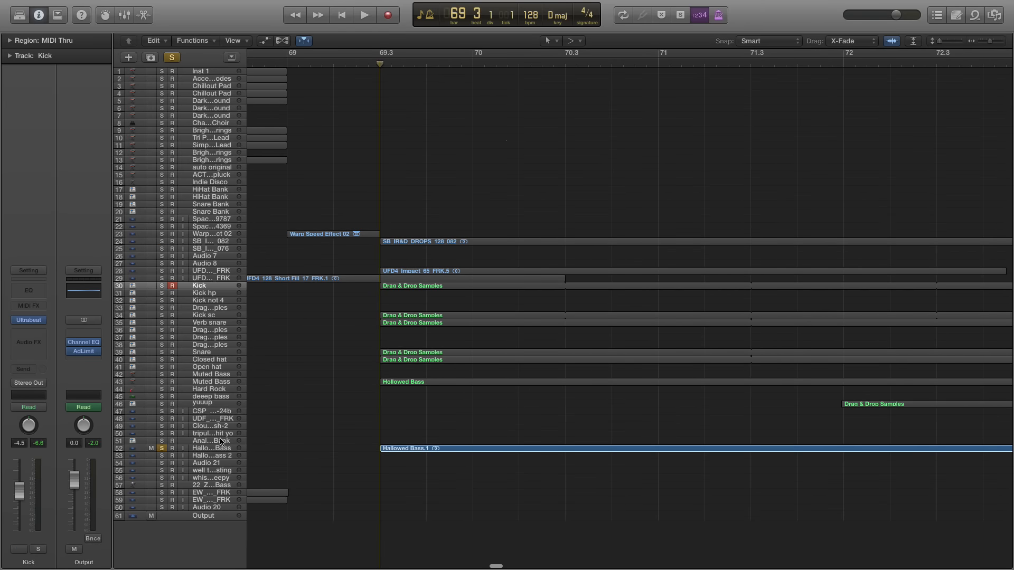
pyautogui.click(214, 448)
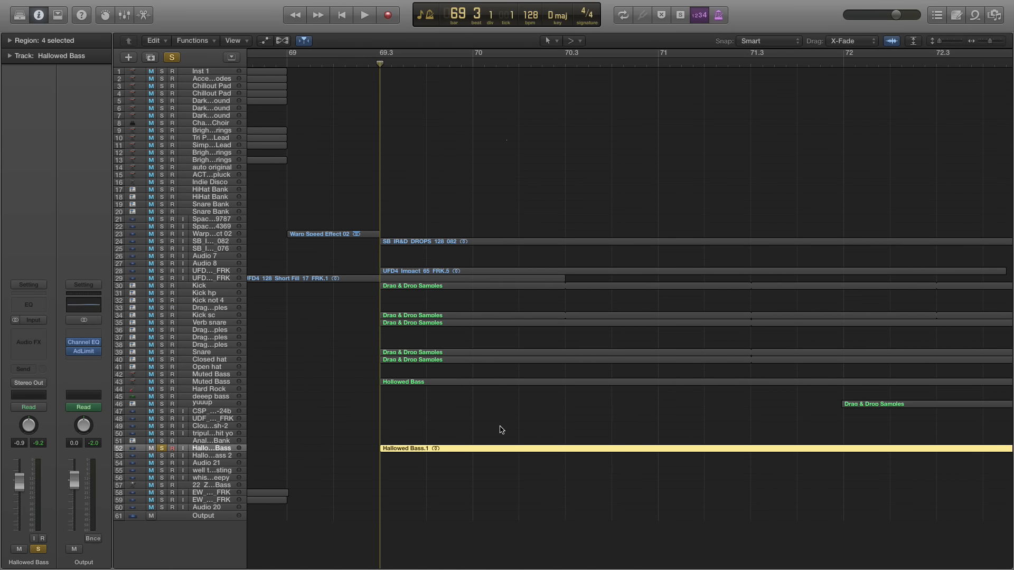
# Play Hallowed Bass, add Muted Bass on row 43 to the solo, and stop with the playhead back at bar 69 beat 3
pyautogui.press('space')
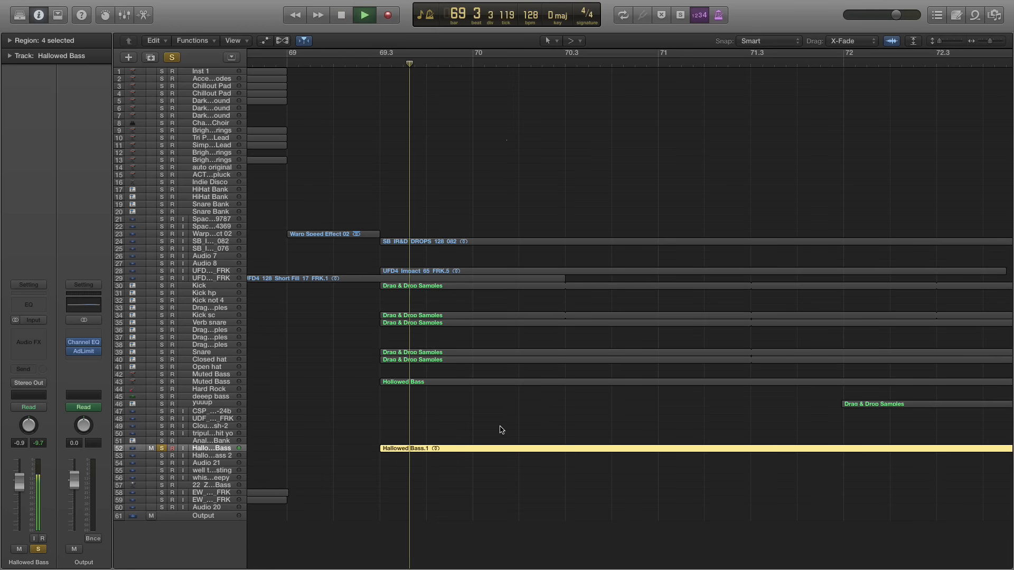
pyautogui.press('super+Left')
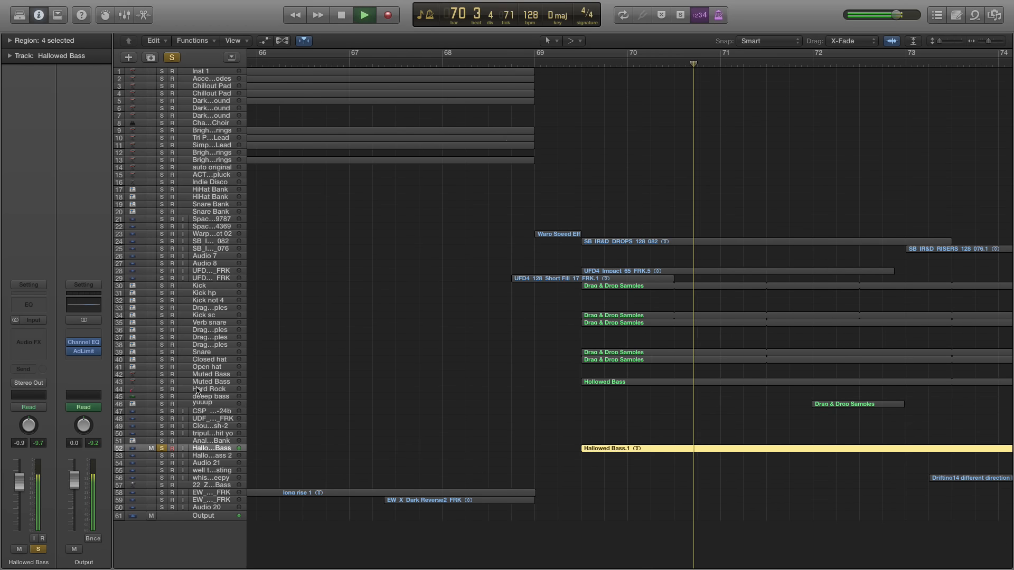
pyautogui.click(161, 382)
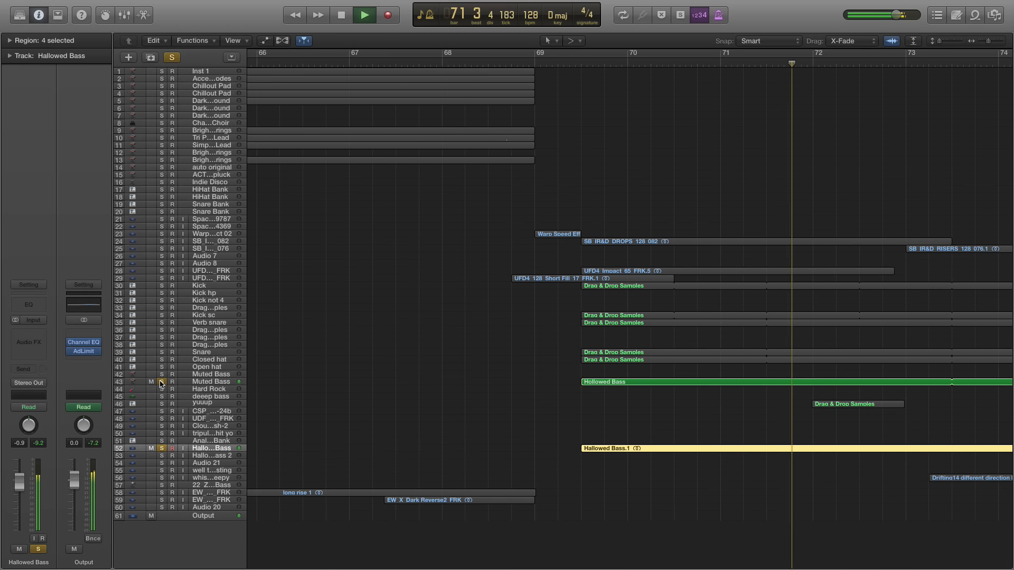
pyautogui.hscroll(2, 439, 410)
pyautogui.hscroll(6, 438, 409)
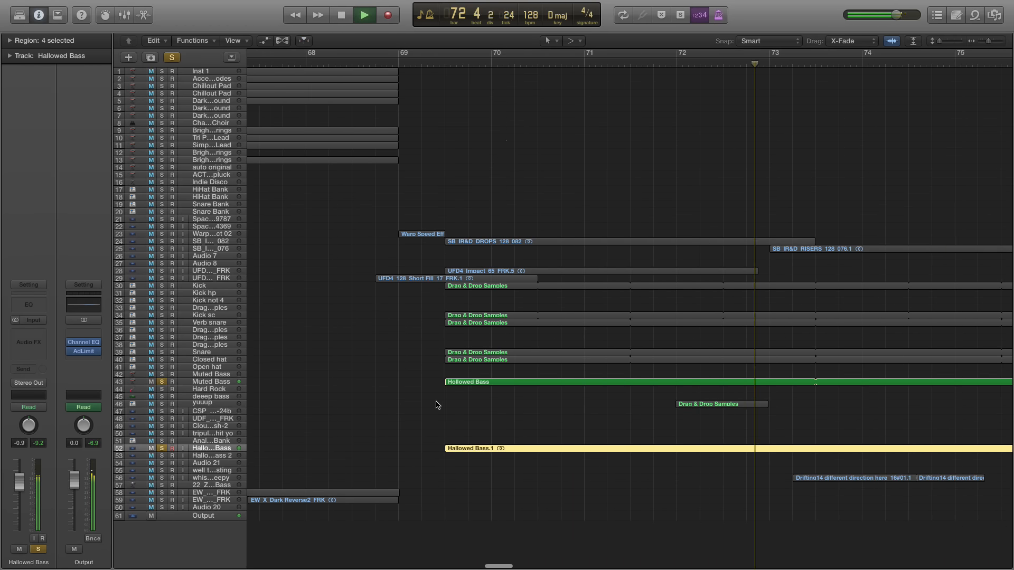
pyautogui.doubleClick(445, 64)
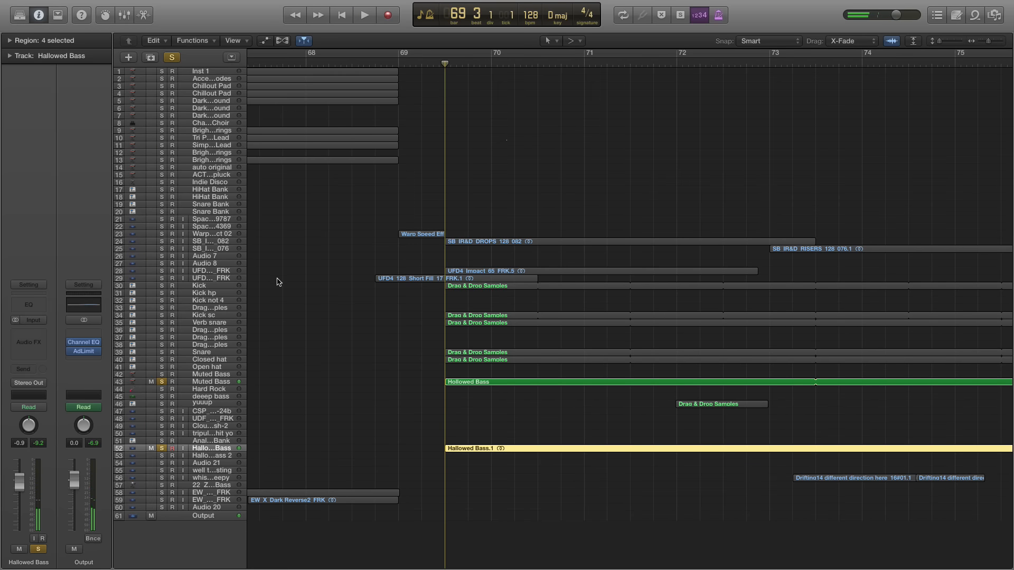
# Select the UFD4 Impact 65 FRK.5 region at bar 69 beat 3 and solo its track
pyautogui.hscroll(1, 393, 273)
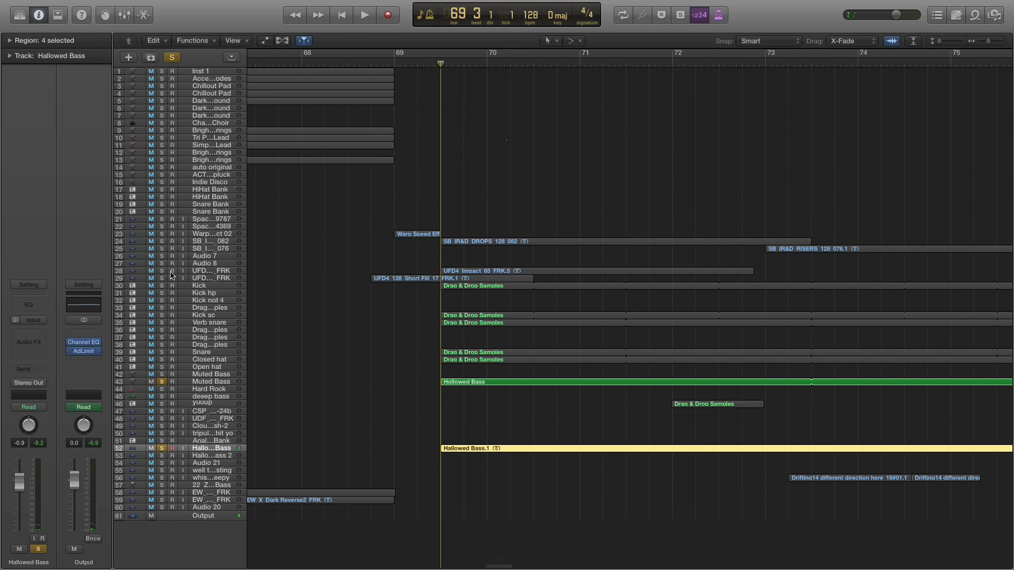
pyautogui.click(172, 271)
pyautogui.click(585, 174)
pyautogui.click(468, 271)
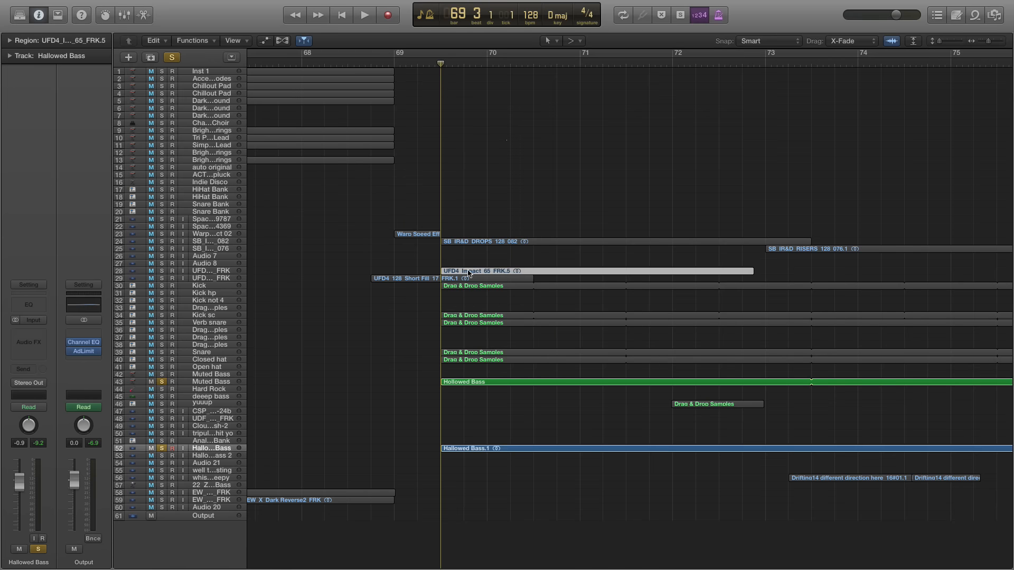
pyautogui.click(174, 272)
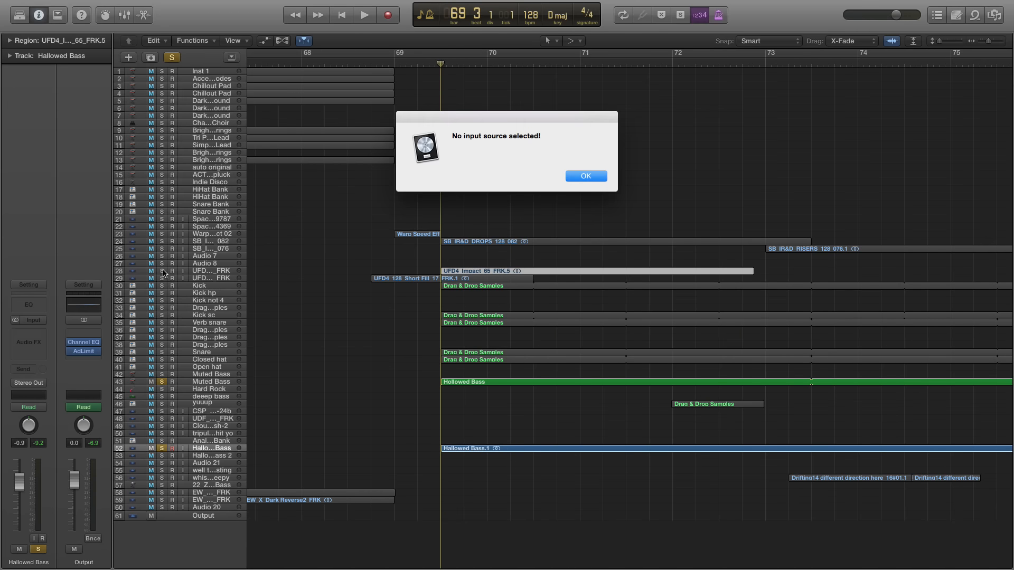
pyautogui.click(585, 175)
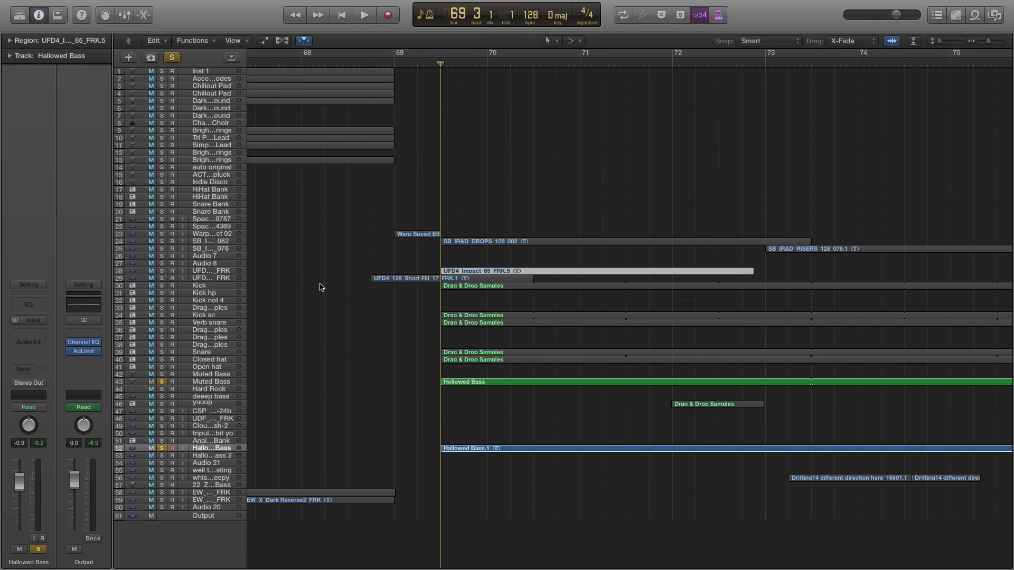
pyautogui.click(164, 278)
pyautogui.click(163, 278)
pyautogui.click(163, 271)
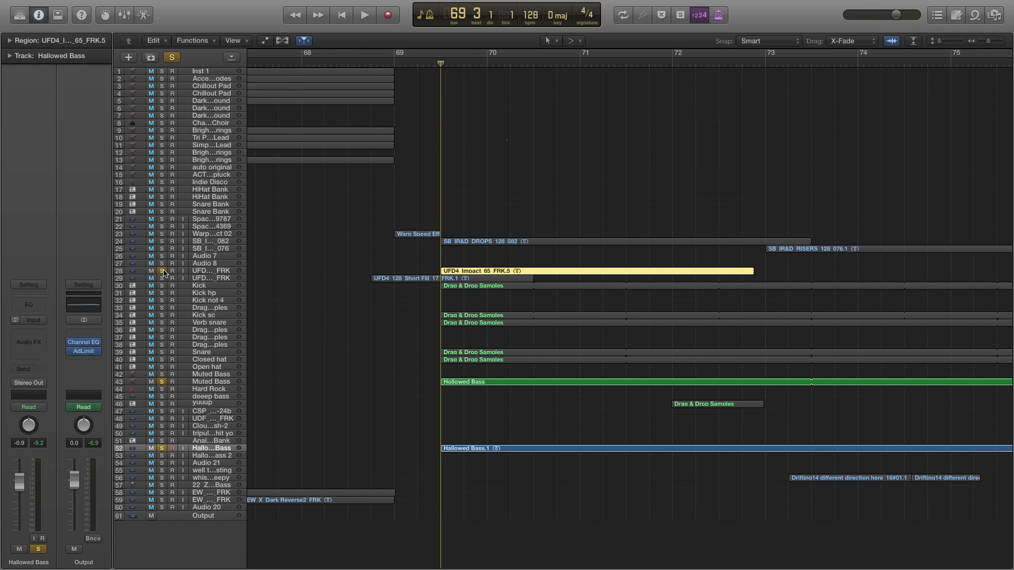
# Play from bar 69 beat 3 with both basses unsoloed to isolate the impact, then stop in bar 71 and clear the impact's solo
pyautogui.press('space')
pyautogui.click(162, 382)
pyautogui.click(162, 448)
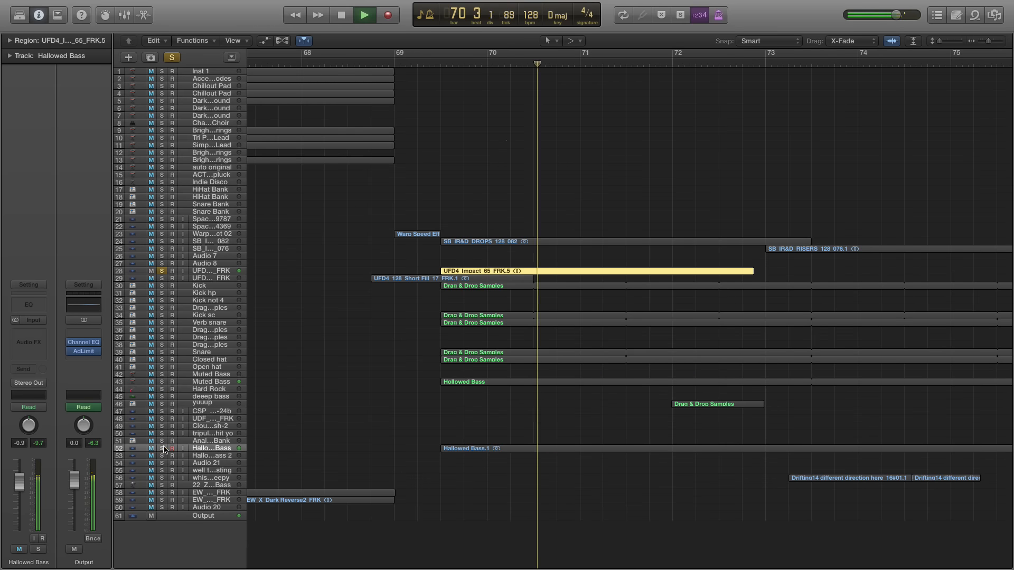
pyautogui.hscroll(2, 329, 380)
pyautogui.press('space')
pyautogui.click(162, 271)
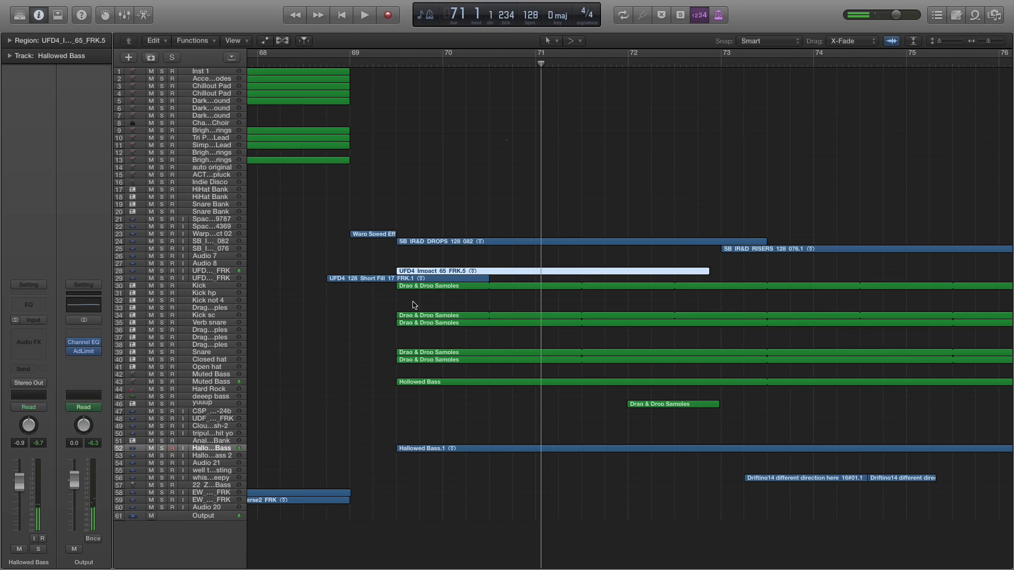
# Examine how the regions are laid out across the arrangement before and after bar 69
pyautogui.hscroll(2, 412, 306)
pyautogui.hscroll(1, 411, 306)
pyautogui.press('super+Left')
pyautogui.press('super+Left')
pyautogui.press('super+Left')
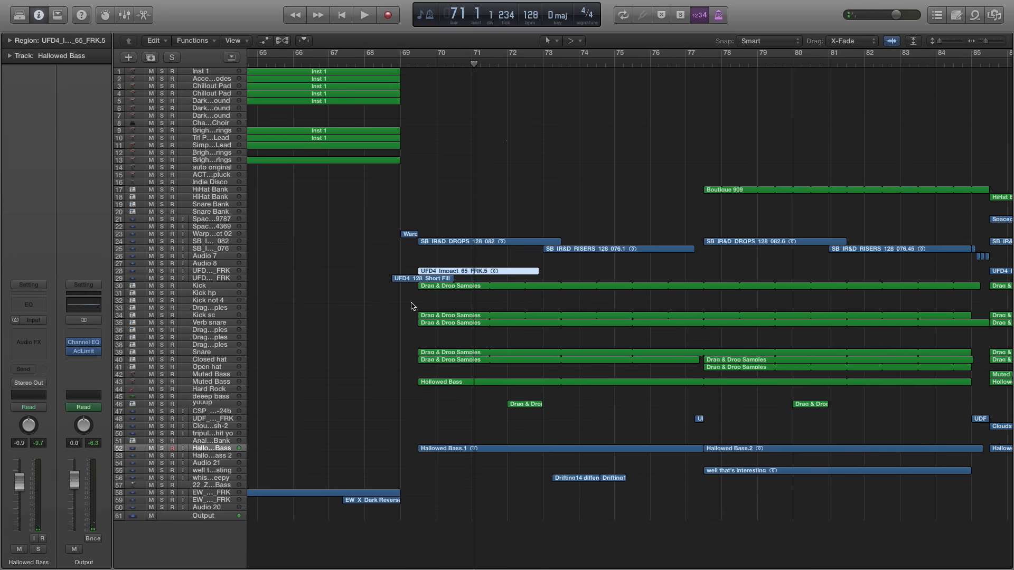
pyautogui.hscroll(1, 415, 302)
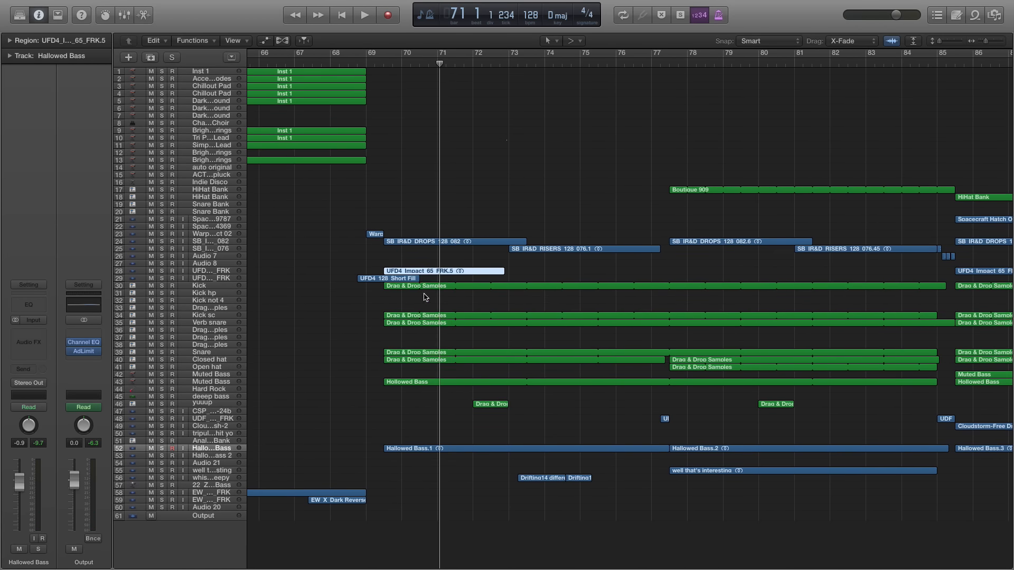
pyautogui.hscroll(-2, 417, 296)
pyautogui.hscroll(-20, 420, 291)
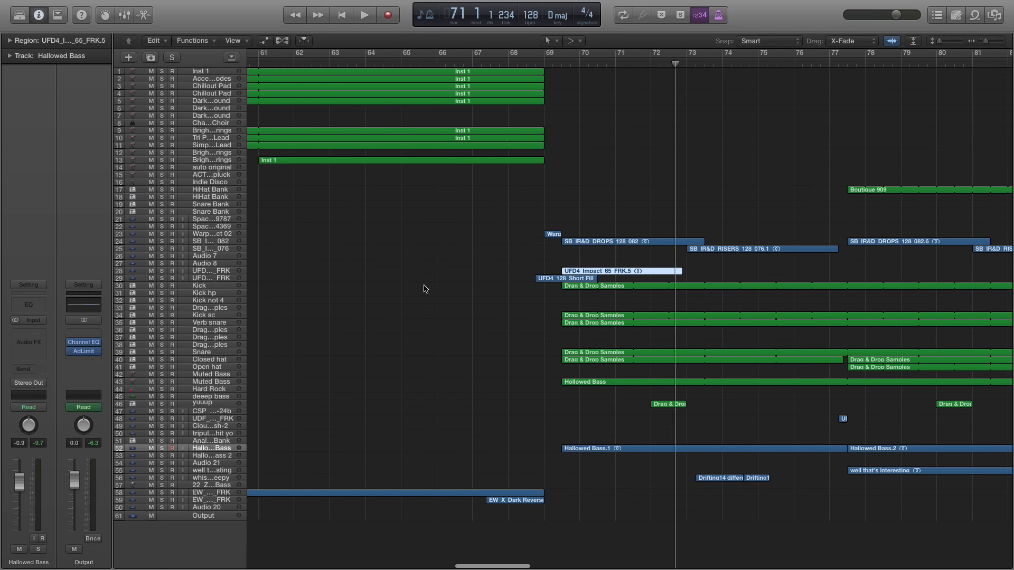
# Return to the beginning of the song, play the full mix from bar 1, and stop in bar 2
pyautogui.click(341, 15)
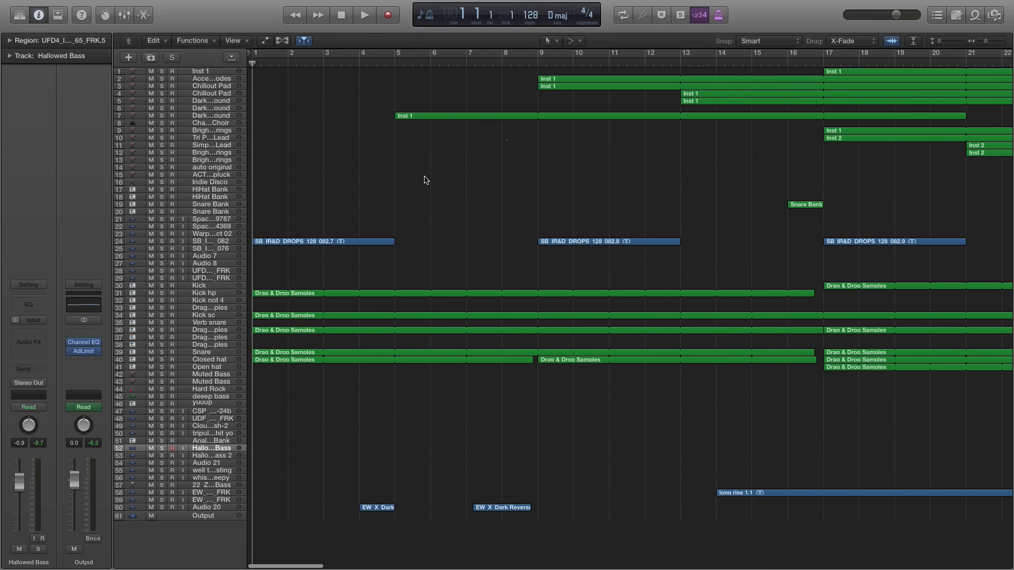
pyautogui.press('super+Left')
pyautogui.press('super+Left')
pyautogui.press('super+Left')
pyautogui.press('super+Left')
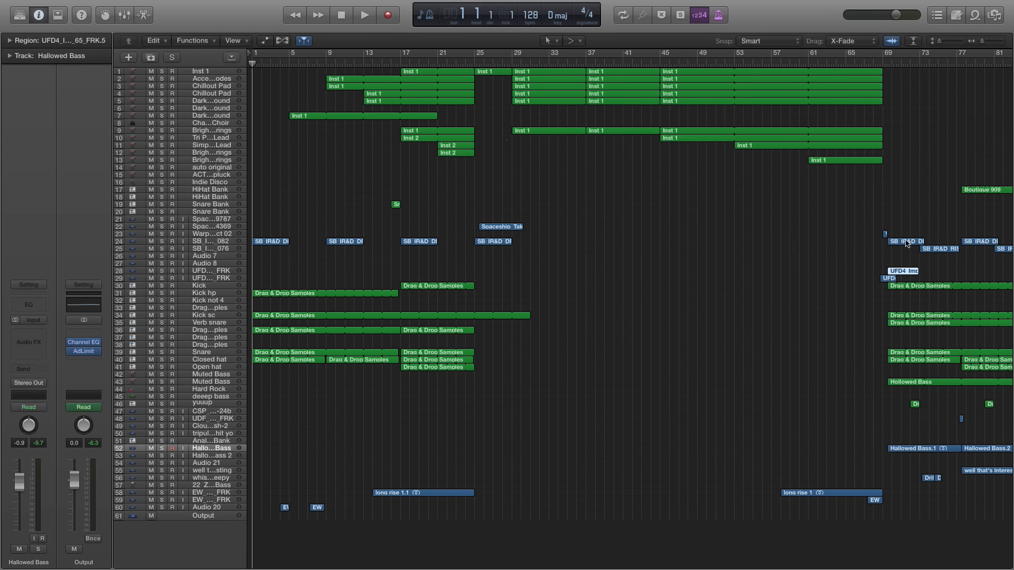
pyautogui.press('space')
pyautogui.press('super+Right')
pyautogui.press('super+Right')
pyautogui.press('super+Right')
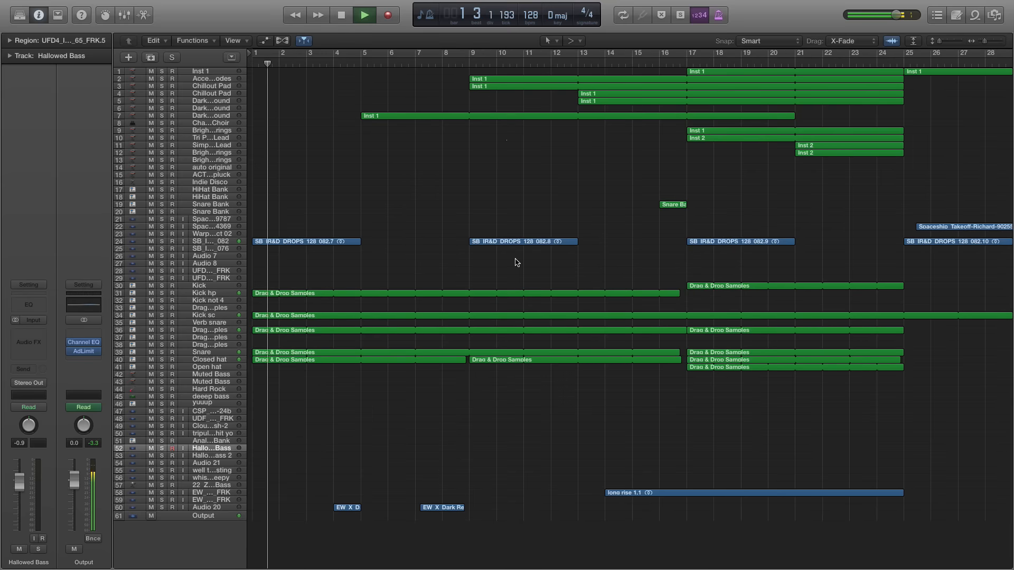
pyautogui.press('space')
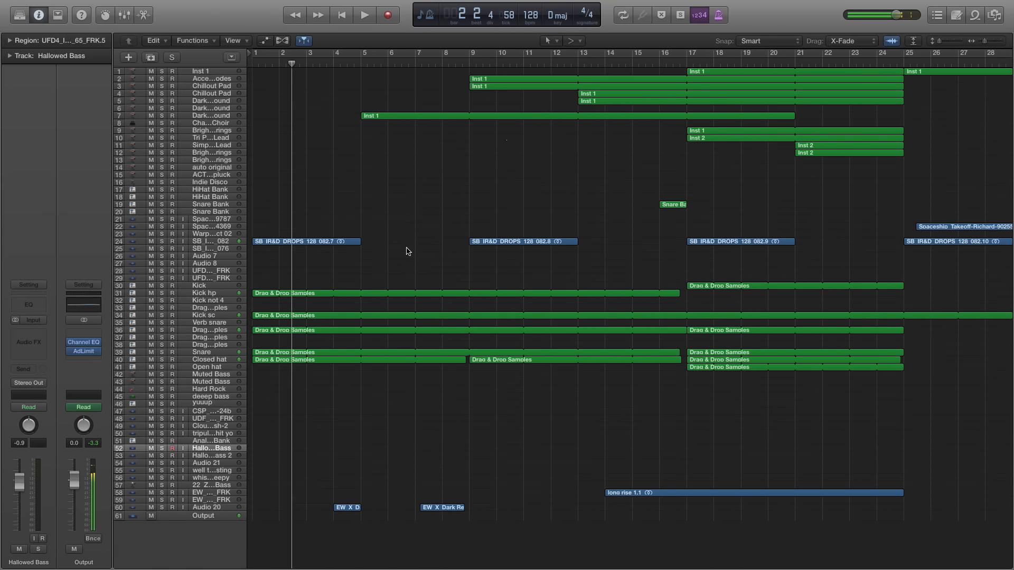
pyautogui.hscroll(20, 632, 221)
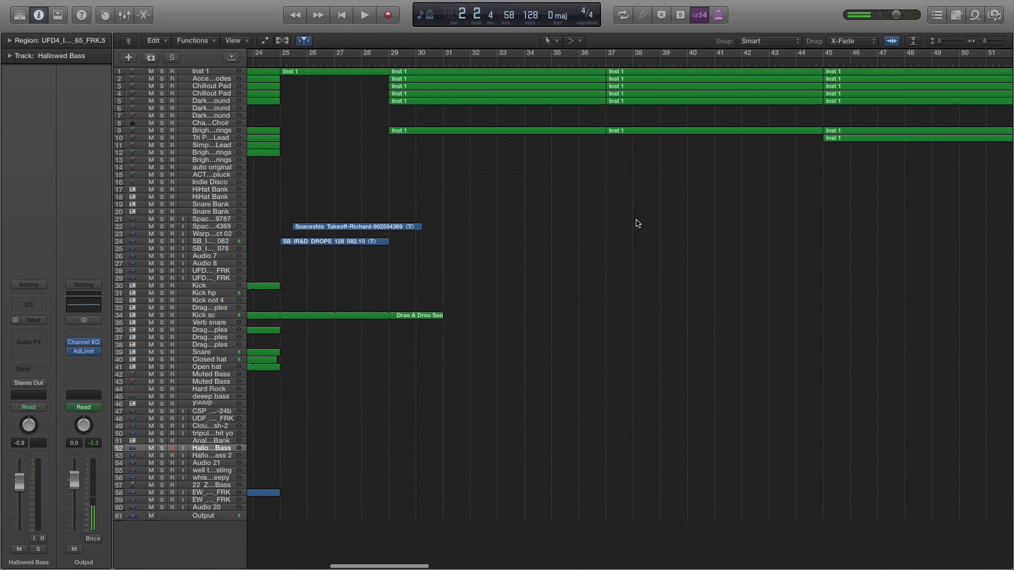
# Play from bar 9 with the Acce...odes and first Chillout Pad tracks soloed, stop in bar 10, and clear the solos
pyautogui.hscroll(1, 637, 222)
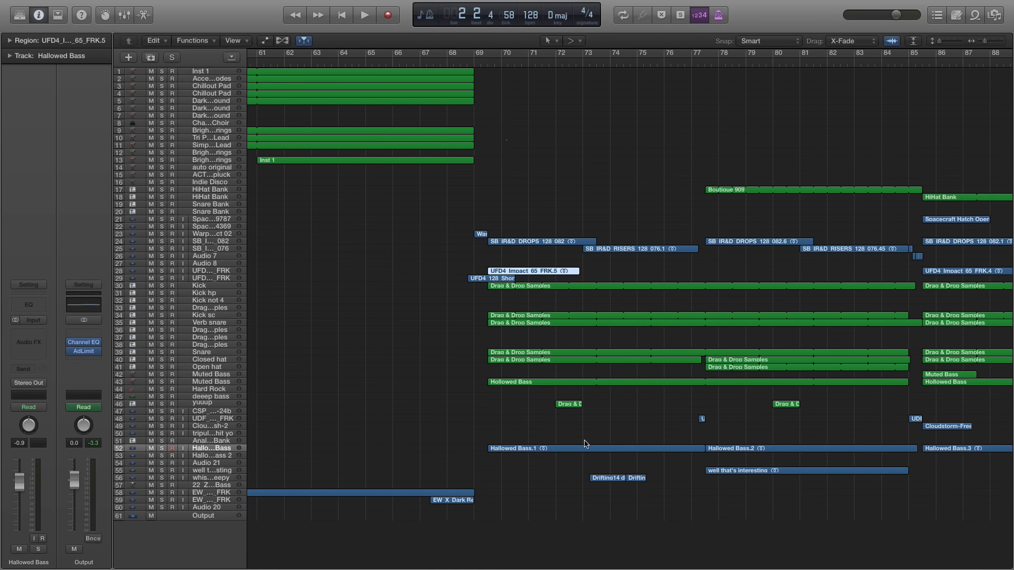
pyautogui.hscroll(-20, 528, 273)
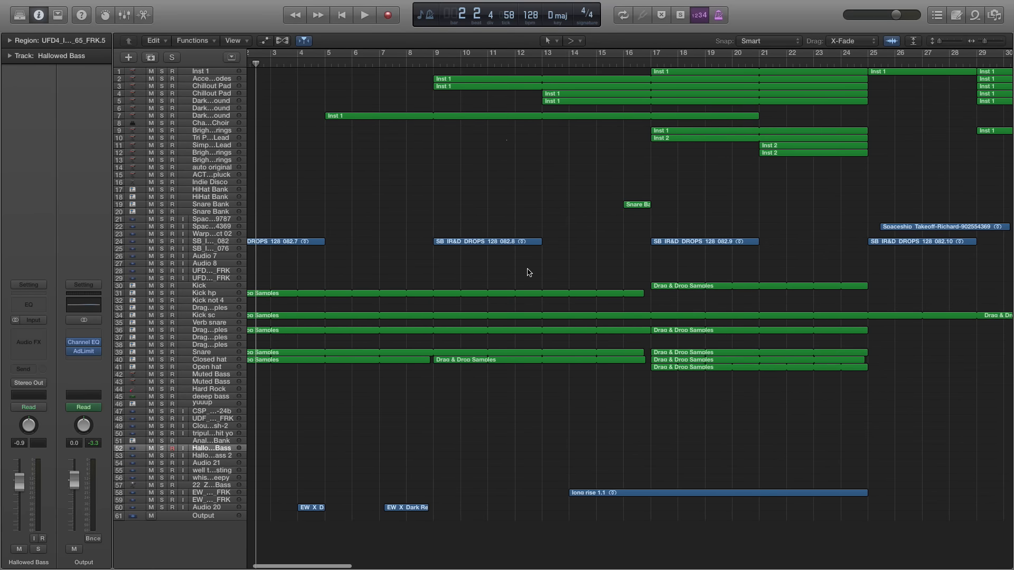
pyautogui.hscroll(3, 529, 272)
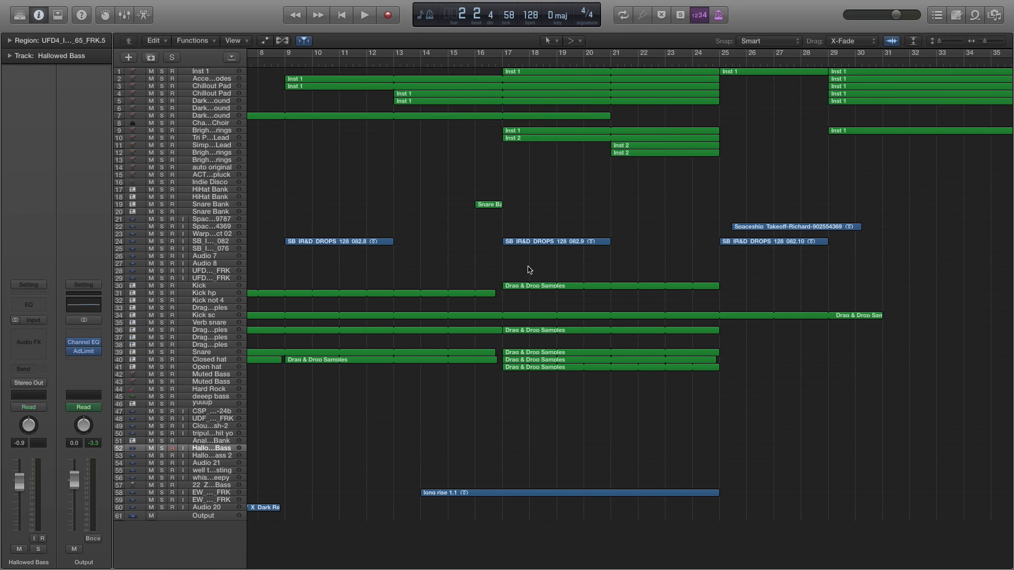
pyautogui.hscroll(2, 530, 270)
pyautogui.hscroll(-2, 523, 268)
pyautogui.hscroll(-1, 517, 266)
pyautogui.click(289, 64)
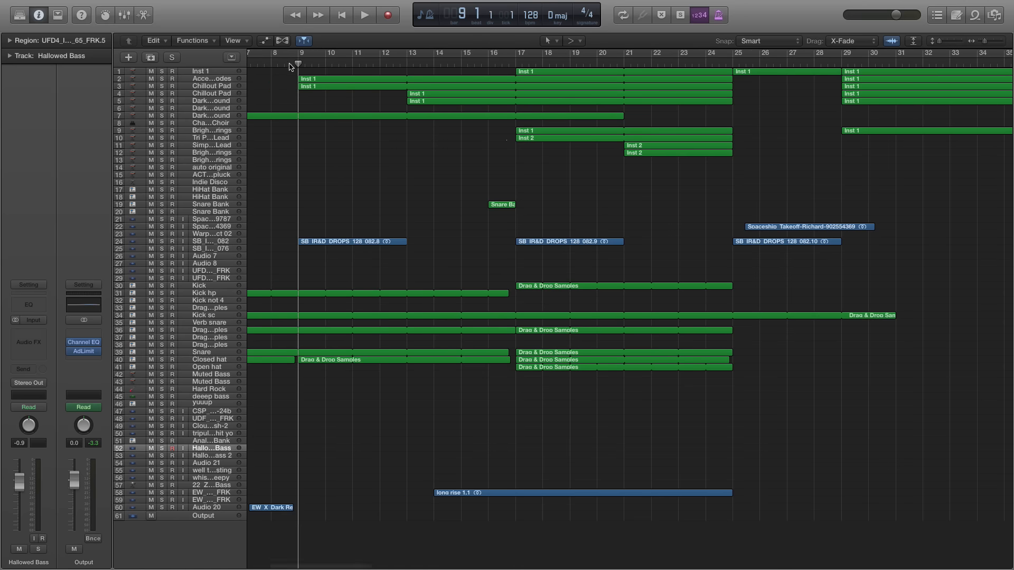
pyautogui.click(162, 86)
pyautogui.press('space')
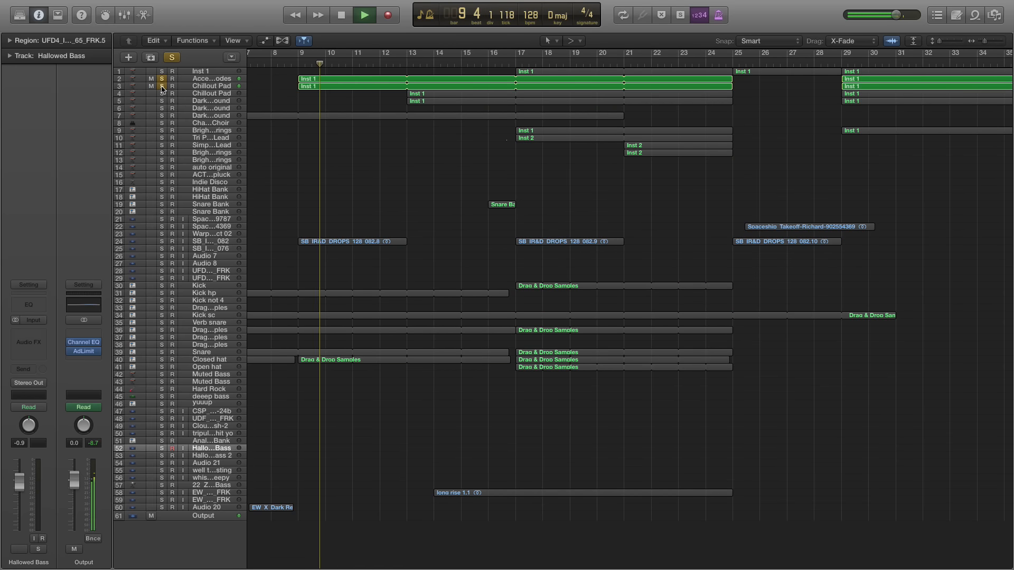
pyautogui.press('space')
pyautogui.click(162, 81)
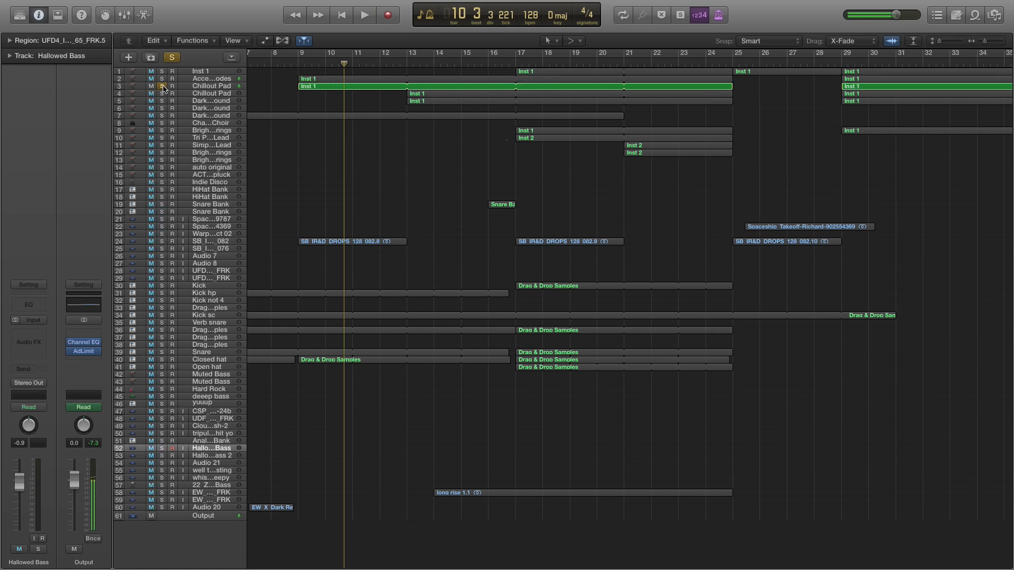
pyautogui.click(162, 86)
# Play the full mix from bar 77 through the start of the Boutique 909 hi-hat region
pyautogui.hscroll(15, 656, 206)
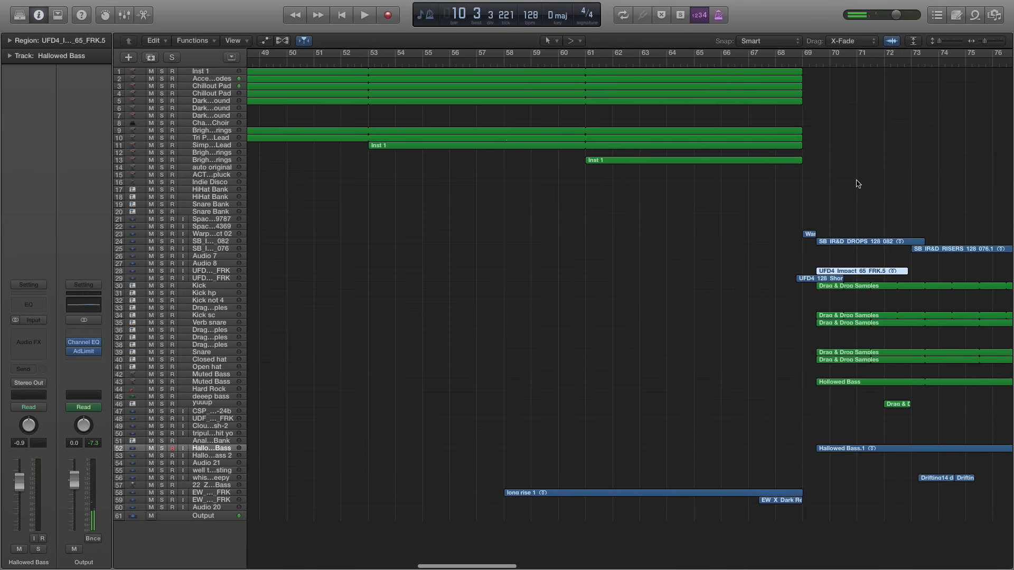
pyautogui.hscroll(3, 857, 183)
pyautogui.click(596, 65)
pyautogui.hscroll(3, 633, 103)
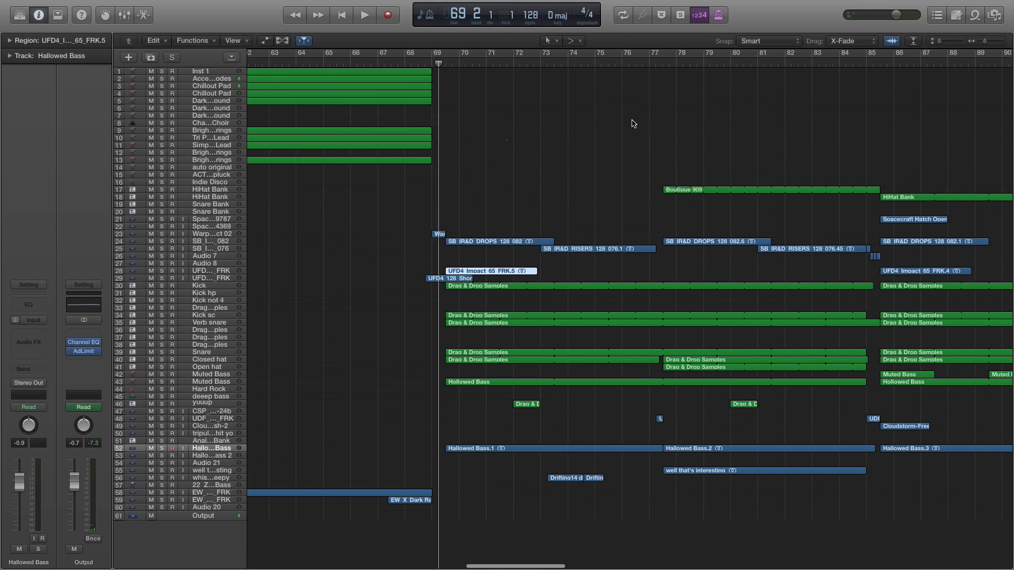
pyautogui.click(572, 65)
pyautogui.press('space')
pyautogui.press('super+Right')
pyautogui.press('super+Right')
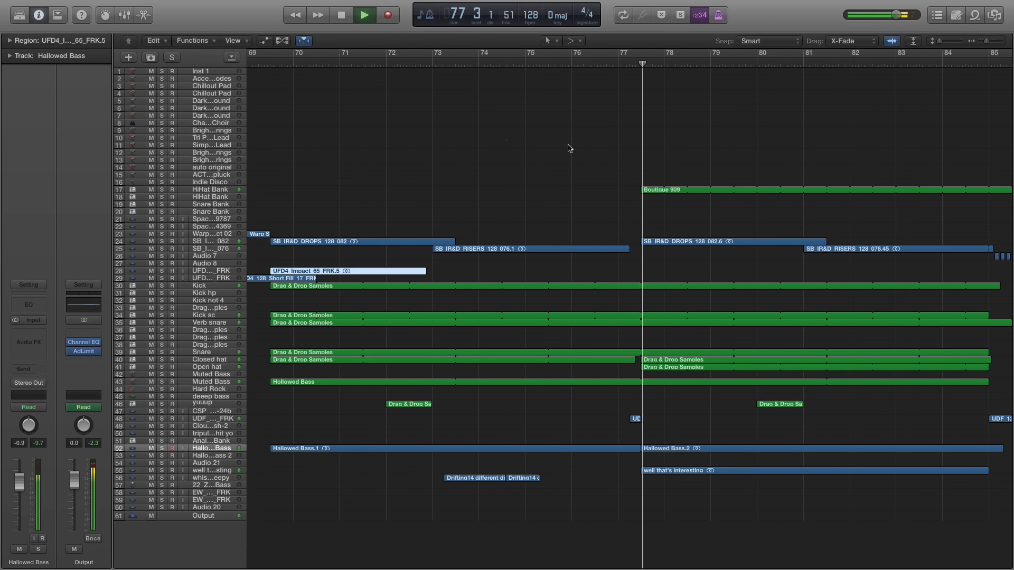
# Move the playhead to bar 85 beat 2, play the full mix into the following section, and stop in bar 86
pyautogui.hscroll(7, 632, 182)
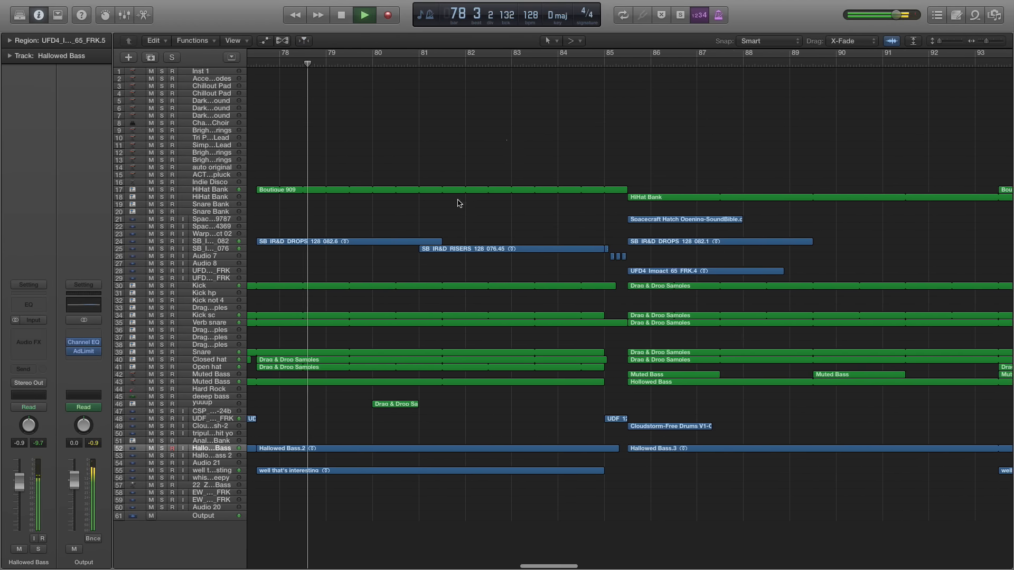
pyautogui.hscroll(-4, 458, 200)
pyautogui.hscroll(3, 465, 198)
pyautogui.press('super+Left')
pyautogui.hscroll(3, 475, 193)
pyautogui.hscroll(1, 479, 191)
pyautogui.click(573, 64)
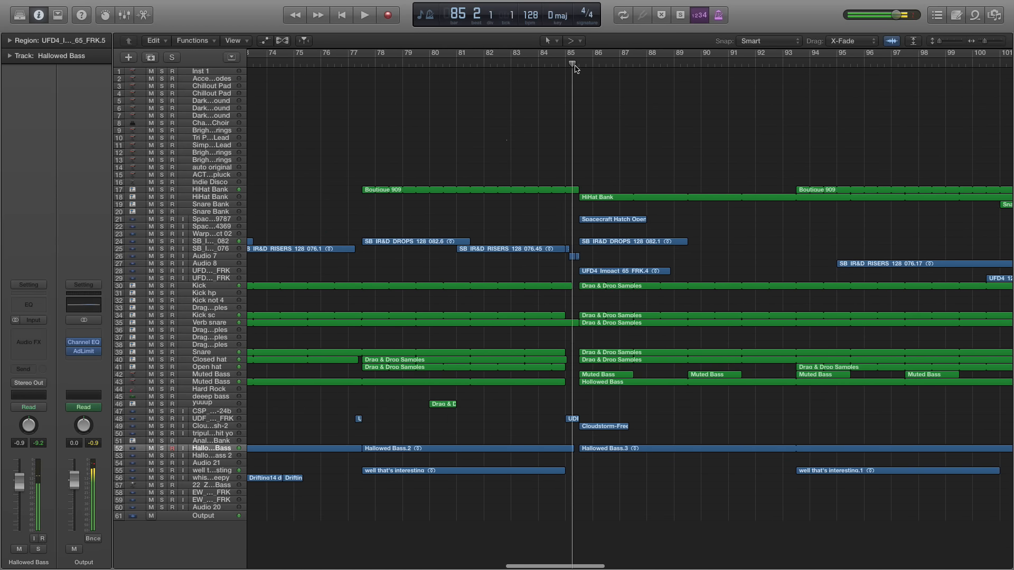
pyautogui.hscroll(3, 538, 189)
pyautogui.hscroll(8, 537, 190)
pyautogui.press('space')
pyautogui.click(589, 70)
pyautogui.press('space')
# Play the full mix from bar 101 into the Indie Disco section and stop in bar 104
pyautogui.press('space')
pyautogui.hscroll(10, 602, 105)
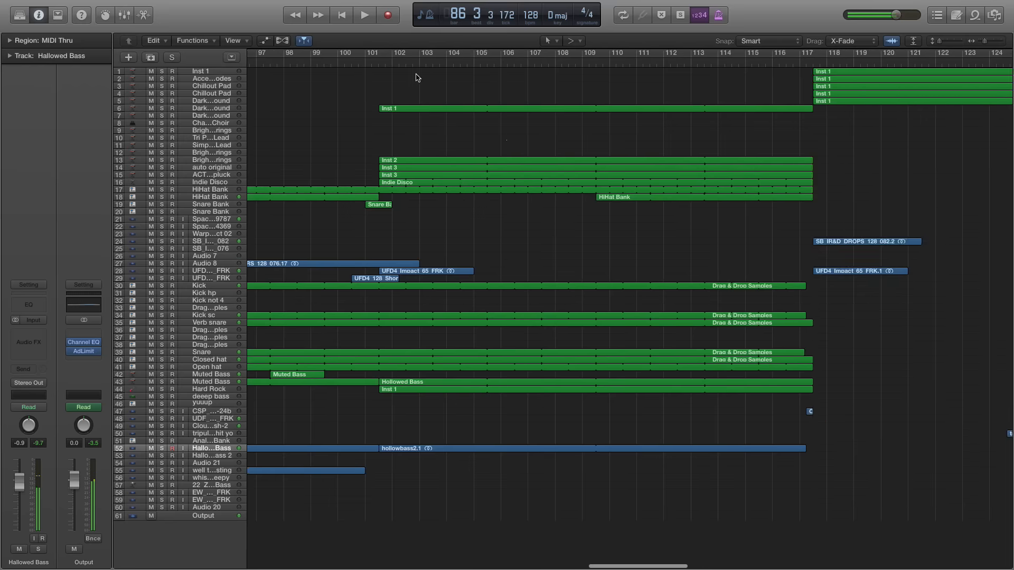
pyautogui.click(372, 65)
pyautogui.press('space')
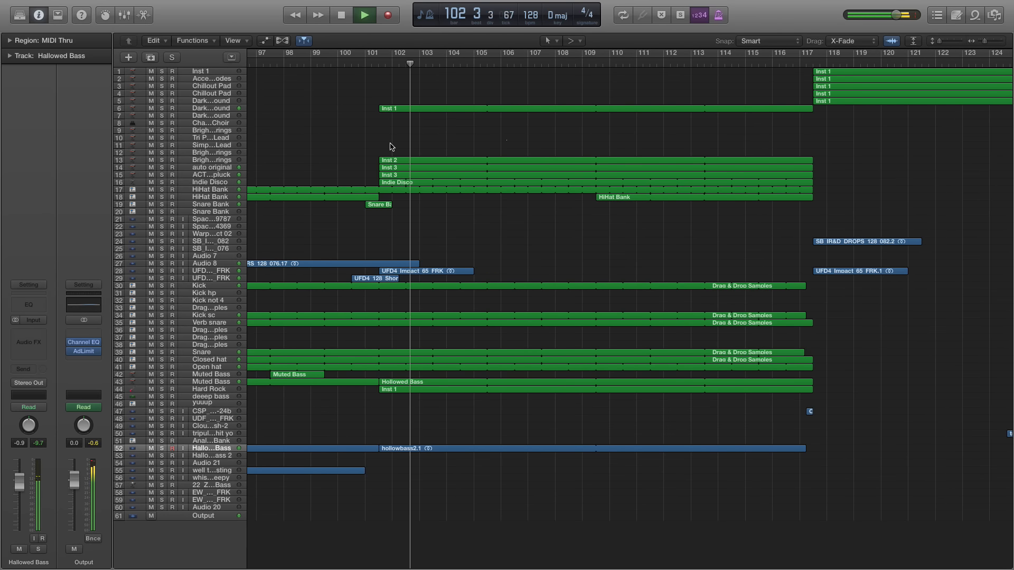
pyautogui.hscroll(-5, 351, 156)
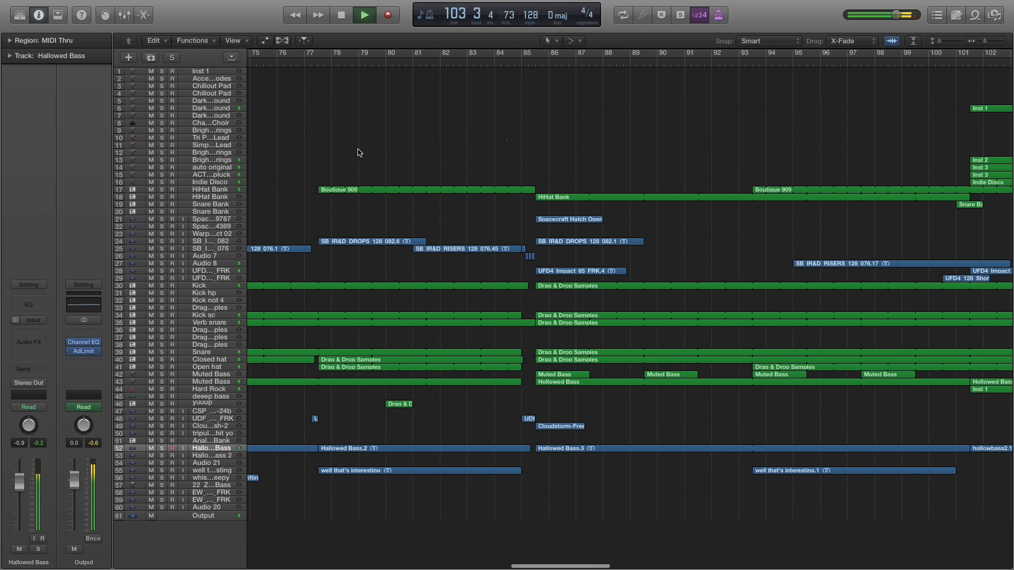
pyautogui.press('space')
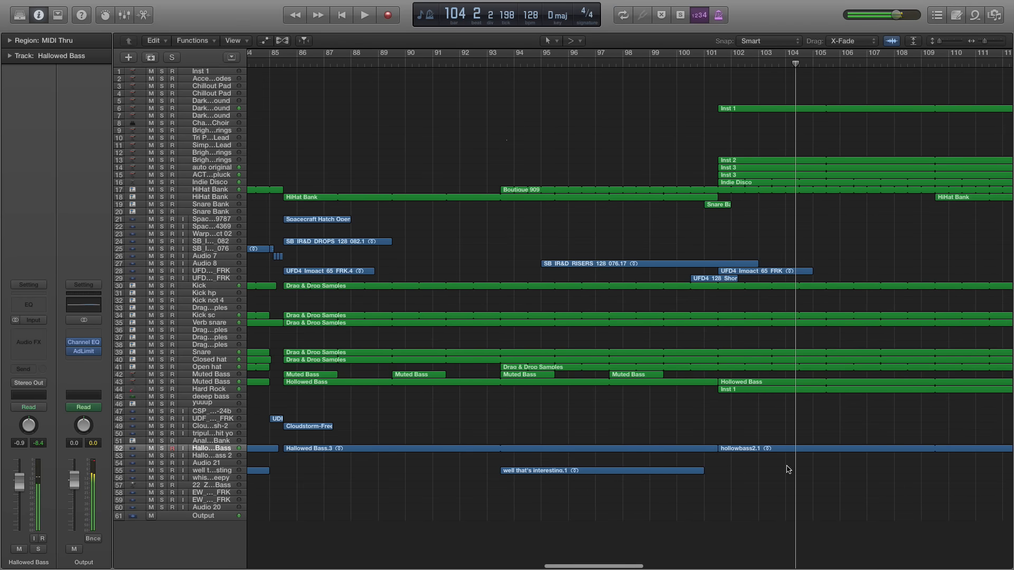
# Go back to bar 69, play the start of the first Hollowed Bass section, and stop in bar 70
pyautogui.hscroll(-7, 681, 292)
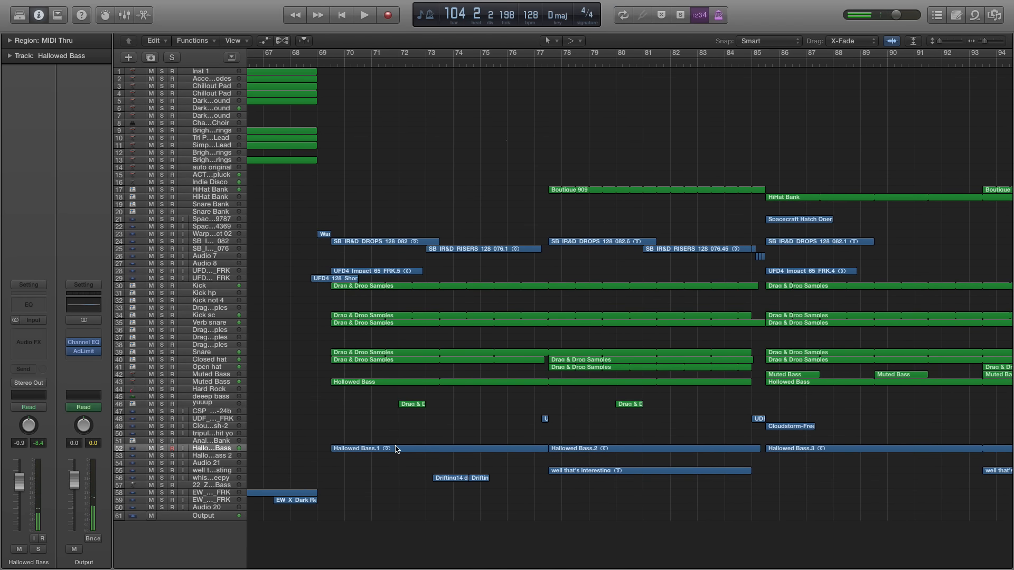
pyautogui.click(327, 62)
pyautogui.press('space')
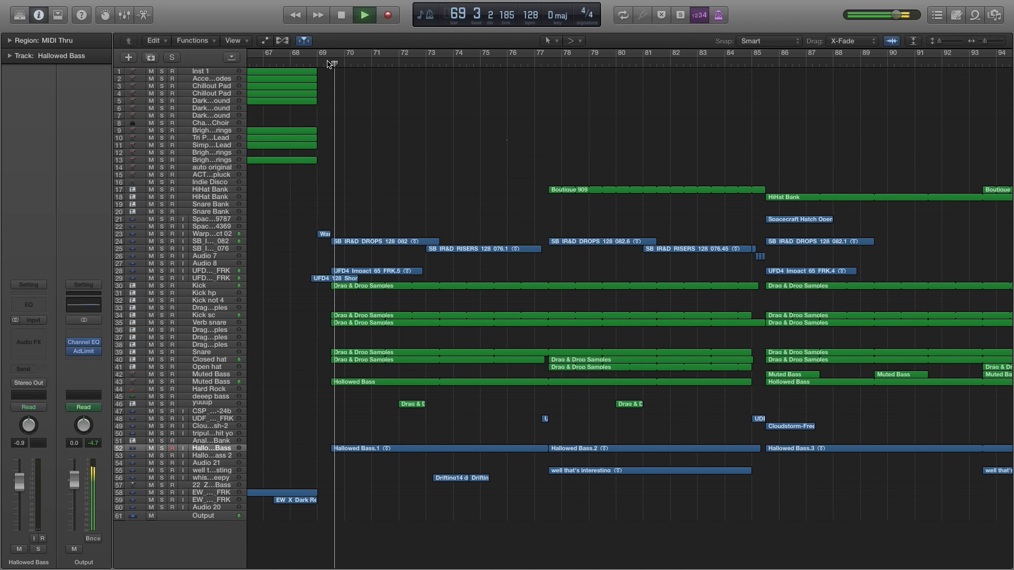
pyautogui.press('space')
# Replay the Indie Disco section from bar 101 for comparison and stop in bar 103
pyautogui.hscroll(10, 515, 334)
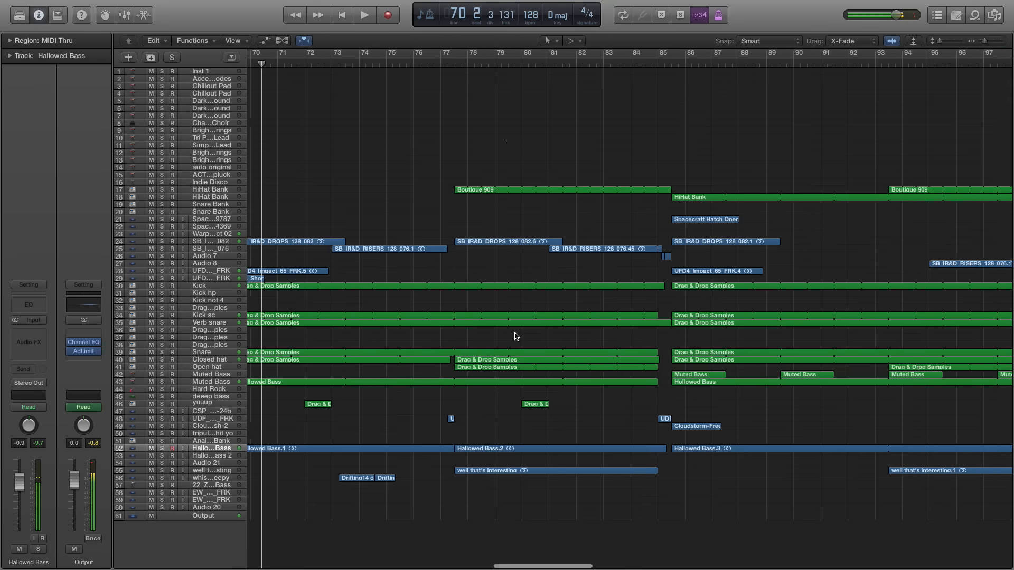
pyautogui.click(448, 67)
pyautogui.press('space')
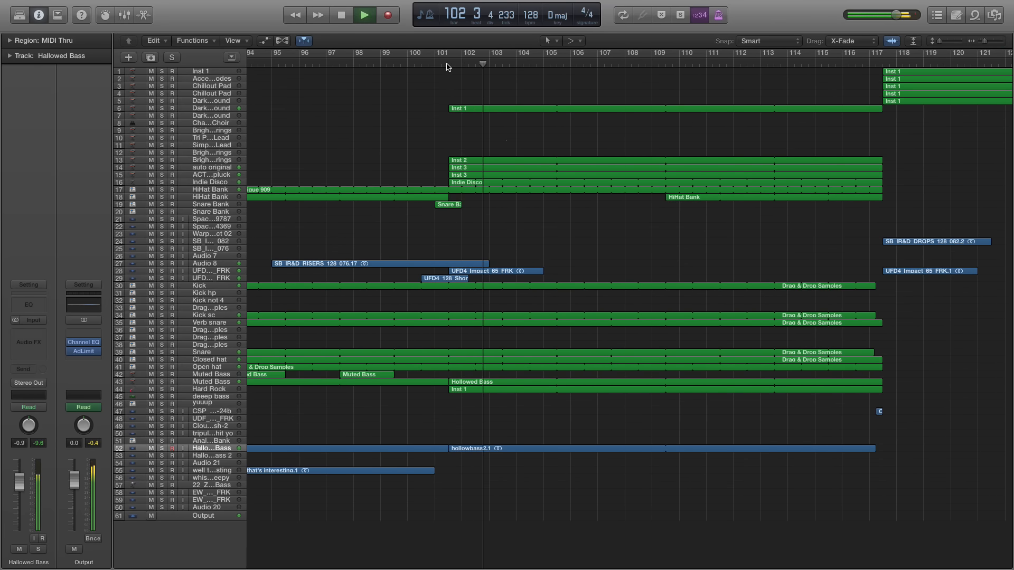
pyautogui.press('space')
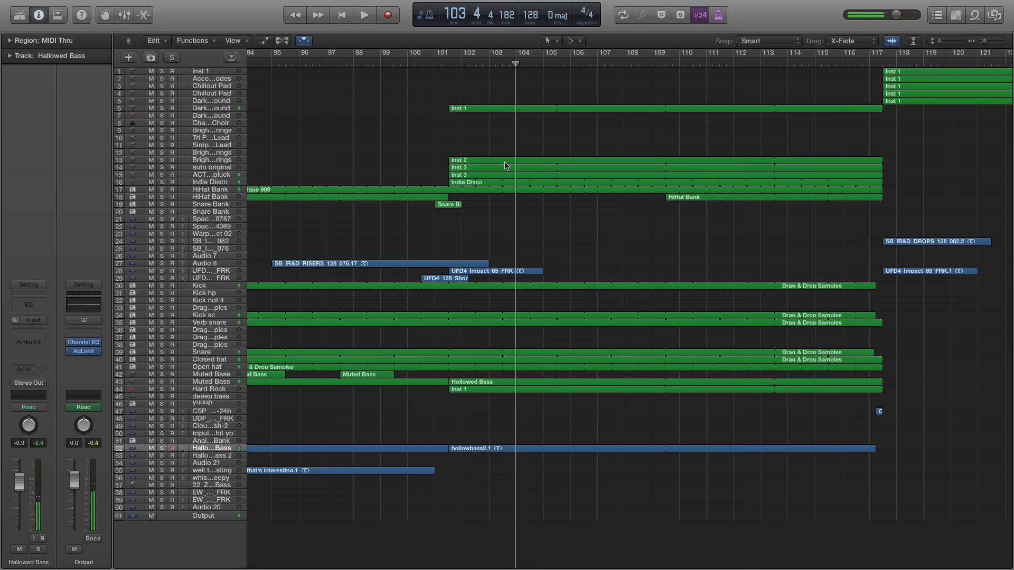
# Play the full mix from bar 117 into the section of Inst 1 pads and stop in bar 118
pyautogui.hscroll(5, 547, 153)
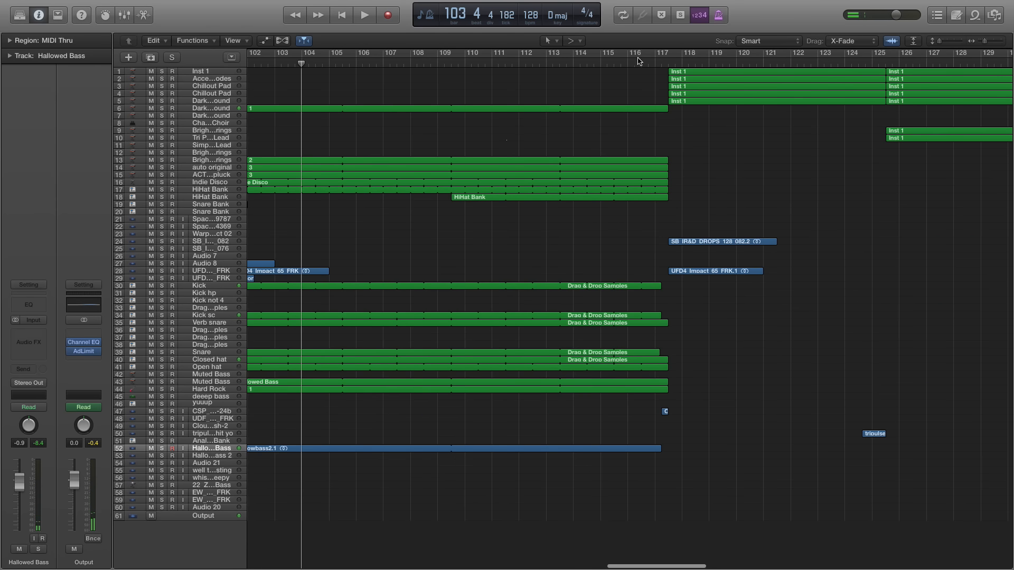
pyautogui.click(646, 64)
pyautogui.press('space')
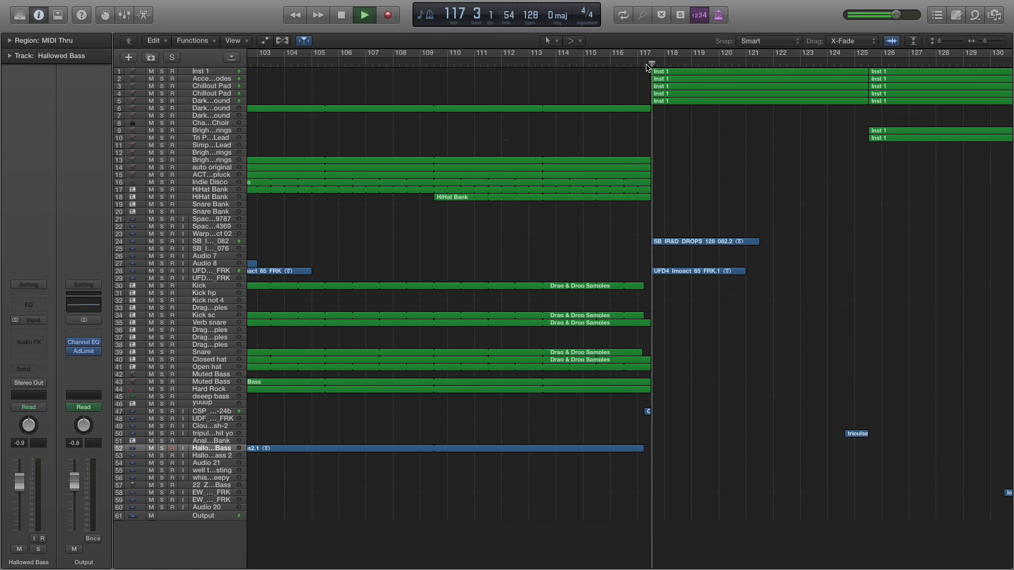
pyautogui.press('space')
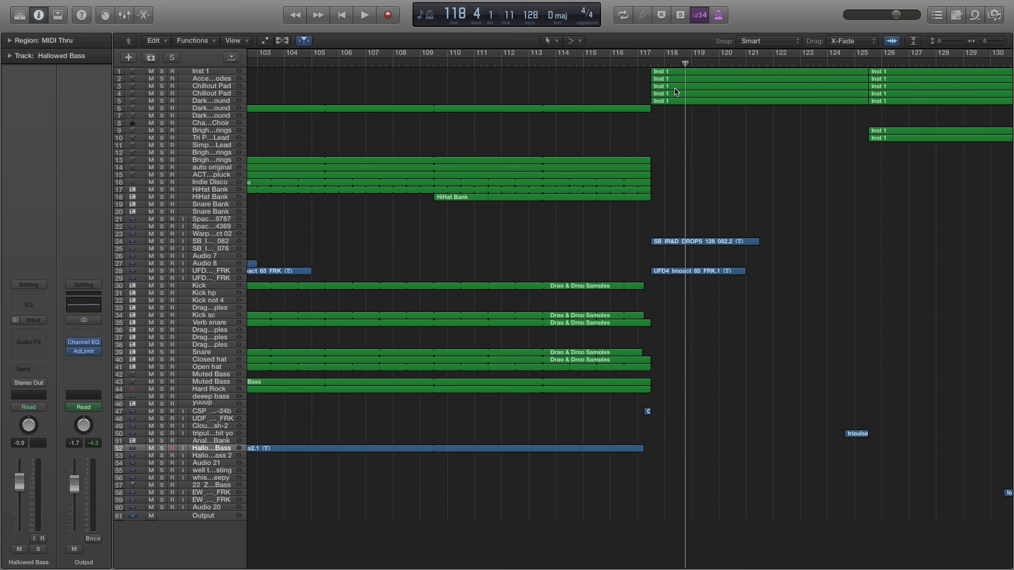
# Place the playhead at bar 101 beat 2 and select the Hard Rock track
pyautogui.hscroll(10, 625, 106)
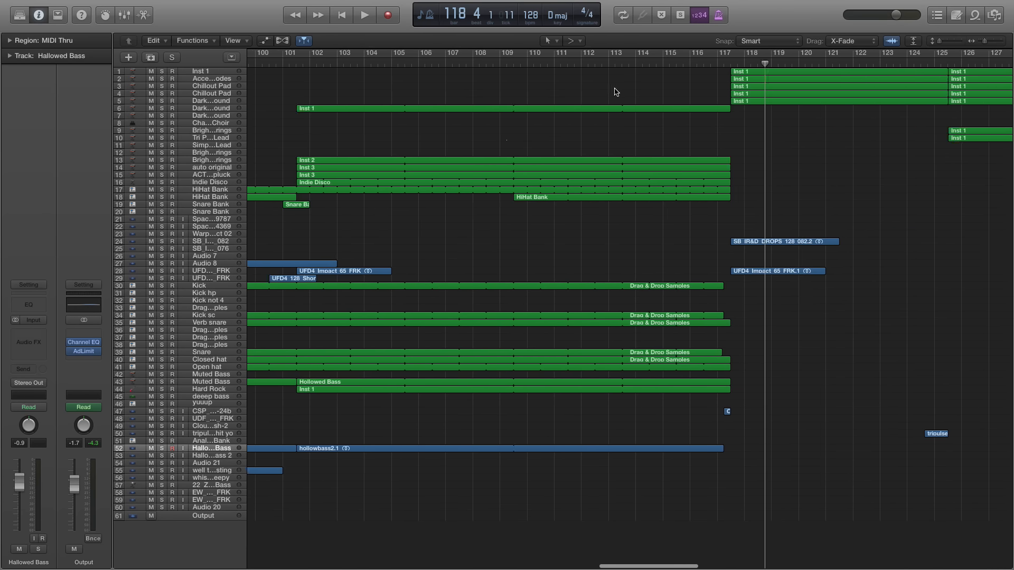
pyautogui.hscroll(-20, 569, 94)
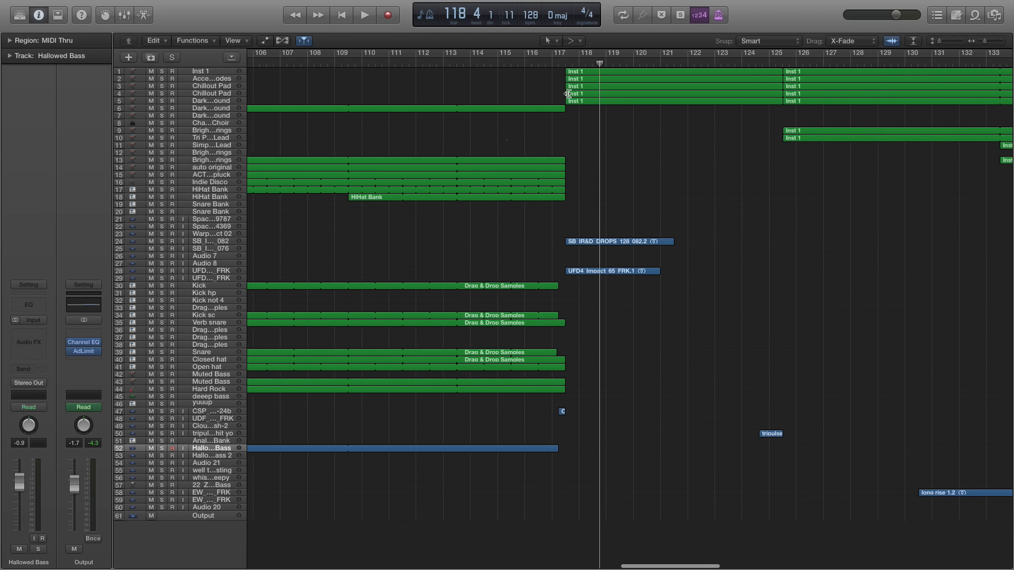
pyautogui.click(490, 65)
pyautogui.press('super+Right')
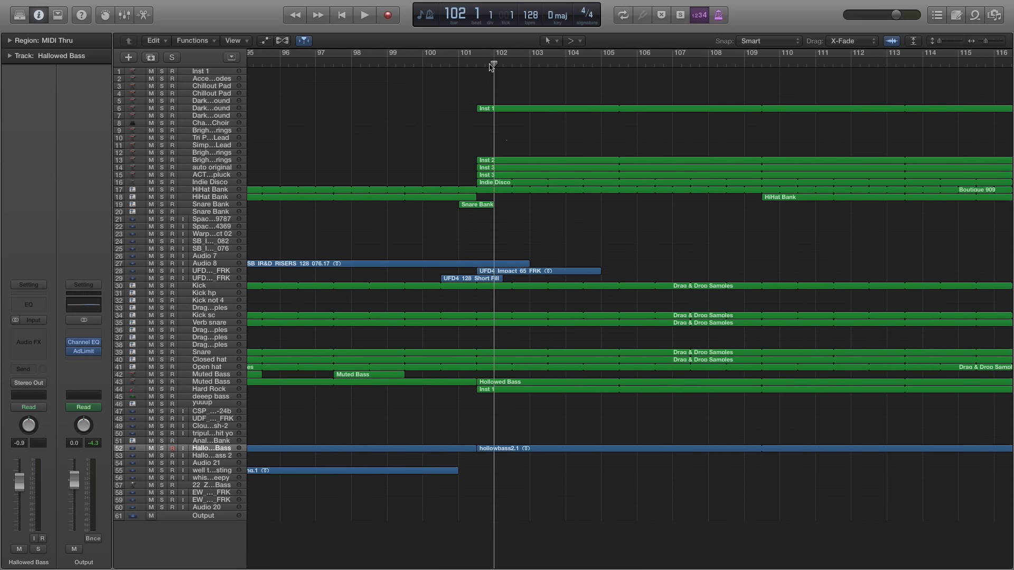
pyautogui.click(469, 64)
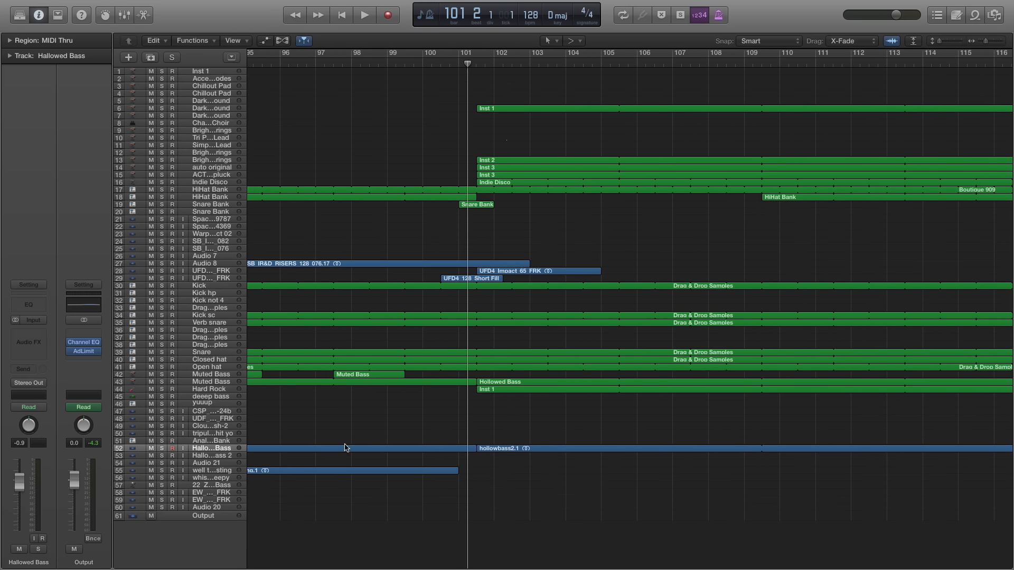
pyautogui.click(197, 389)
# Solo the HiHat Bank track holding the Boutique 909 regions and play it from bar 93 beat 3
pyautogui.hscroll(-5, 663, 310)
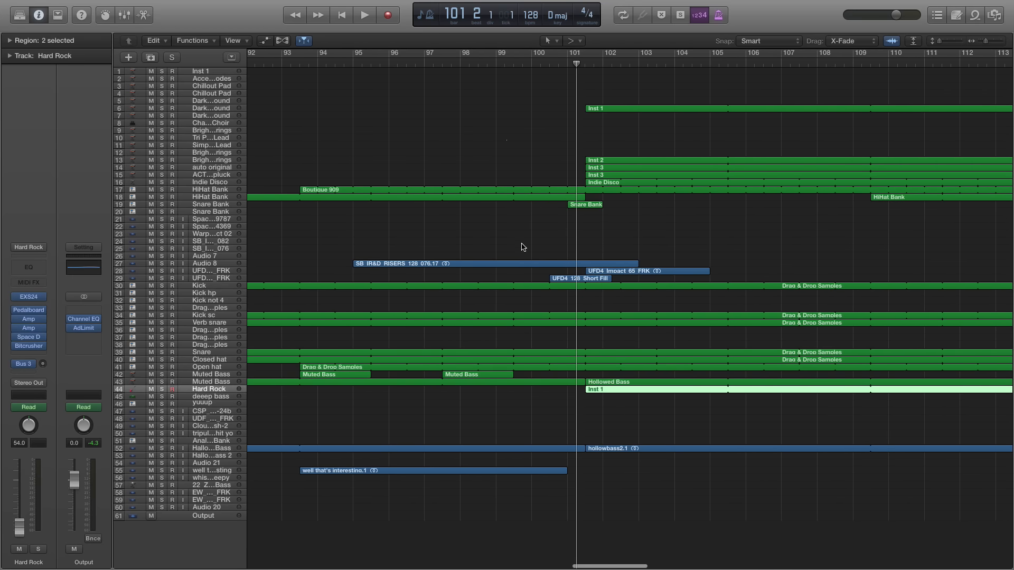
pyautogui.hscroll(-1, 353, 202)
pyautogui.click(324, 66)
pyautogui.click(195, 190)
pyautogui.click(162, 189)
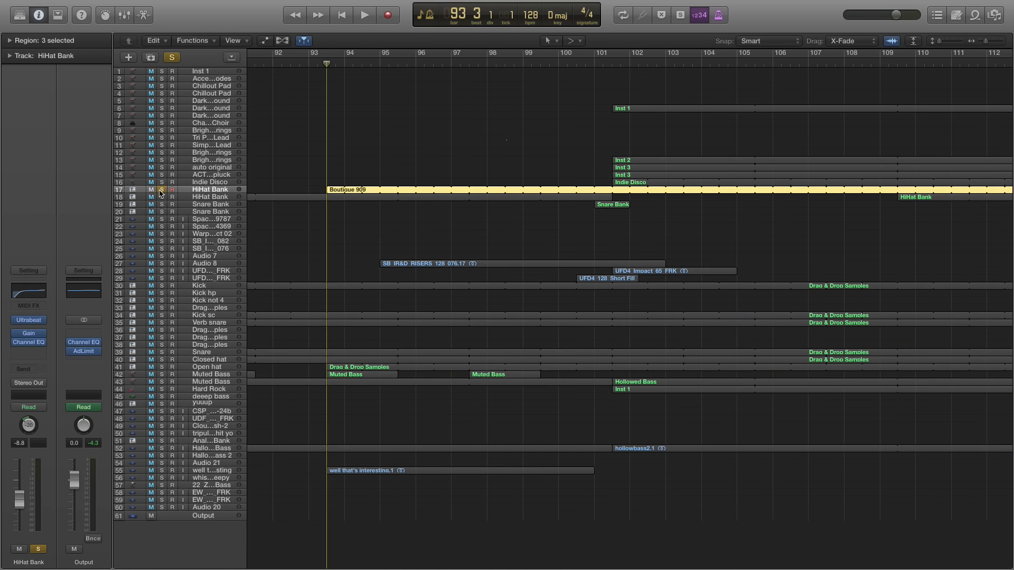
pyautogui.press('space')
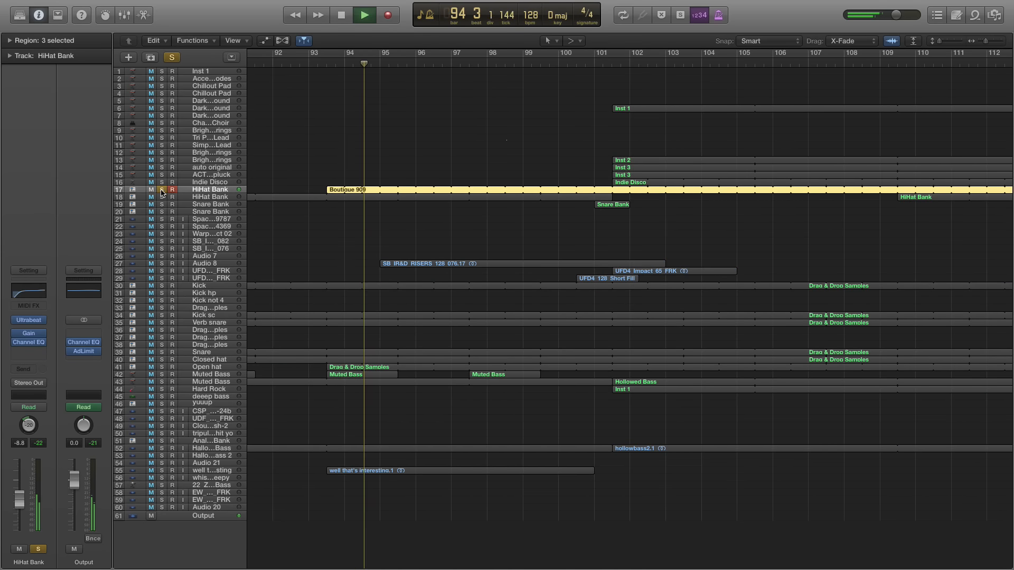
# Add the Audio 8 riser to the soloed playback, stop in bar 100, and clear both solos
pyautogui.click(162, 265)
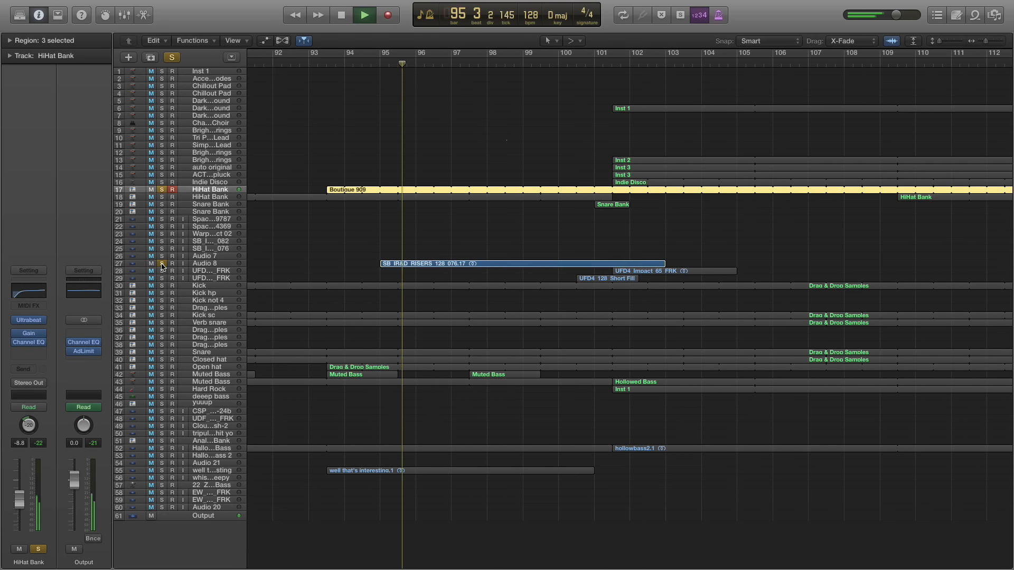
pyautogui.press('space')
pyautogui.click(162, 265)
pyautogui.click(163, 189)
# Play on from bar 100, solo the Snare Bank fill at bar 101 and replay it, then clear its solo
pyautogui.hscroll(3, 344, 221)
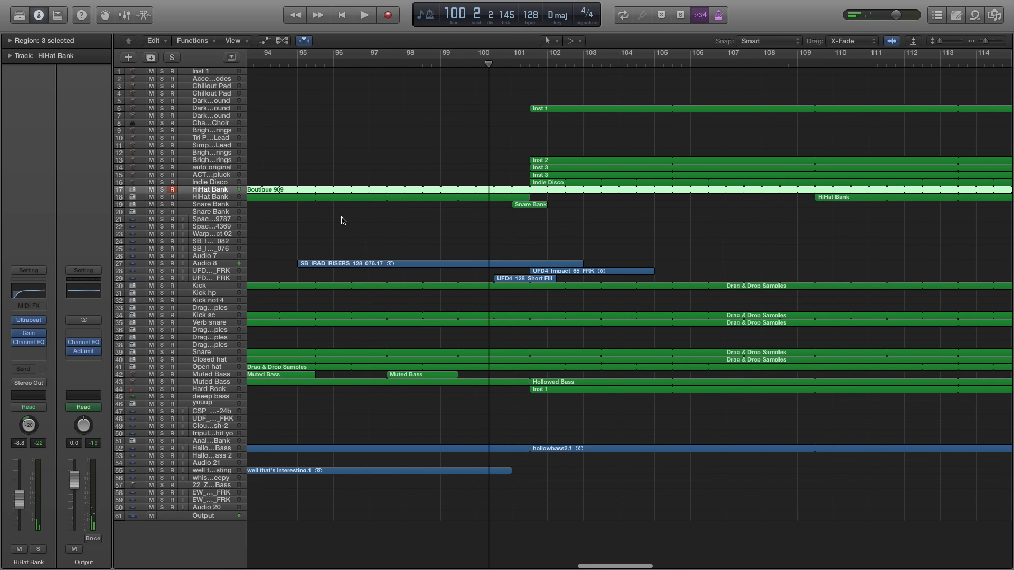
pyautogui.press('space')
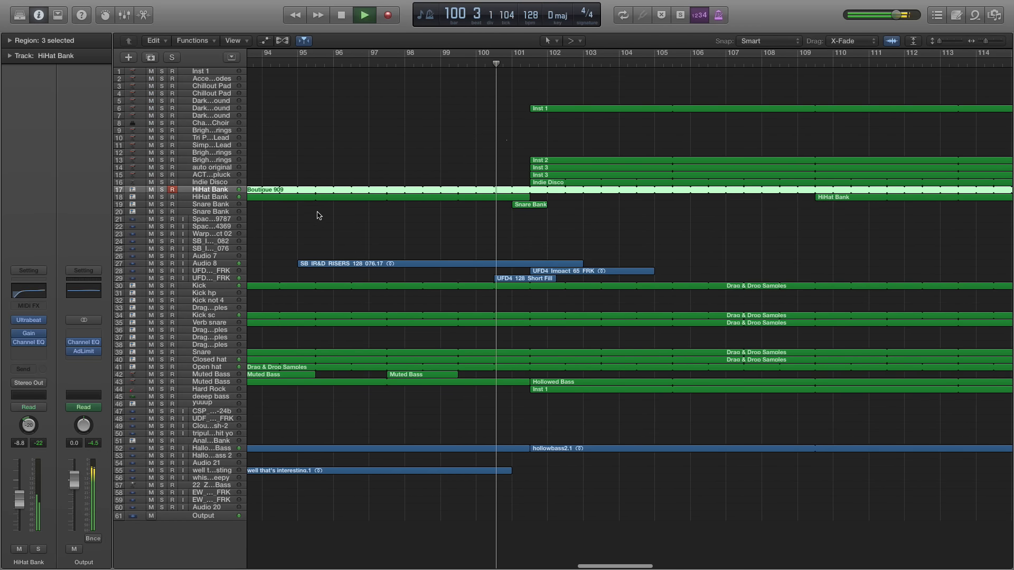
pyautogui.click(162, 204)
pyautogui.press(',')
pyautogui.press('space')
pyautogui.click(162, 205)
# Play the full mix from bar 101 beat 3
pyautogui.hscroll(2, 497, 211)
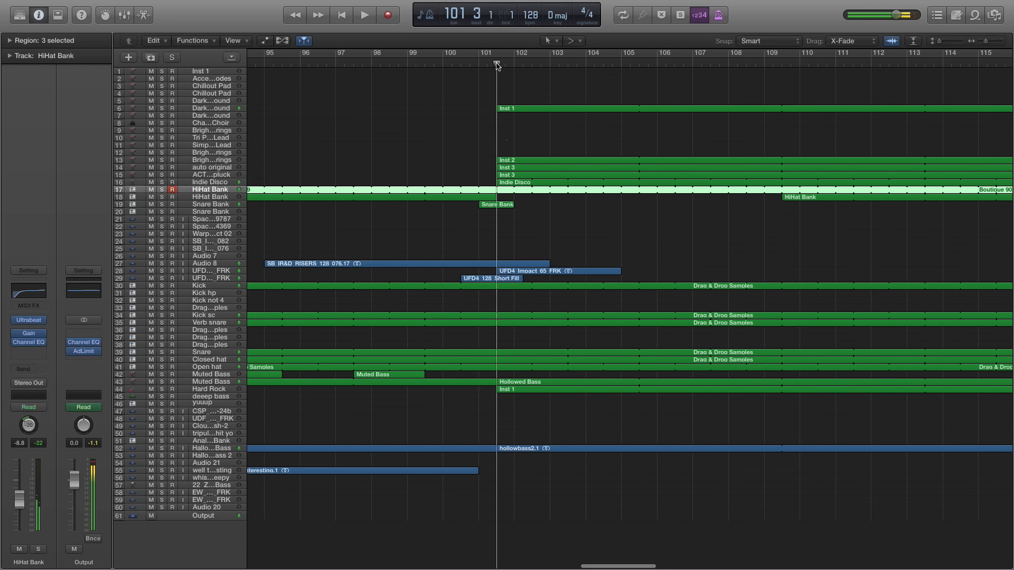
pyautogui.press('space')
pyautogui.press('super+Left')
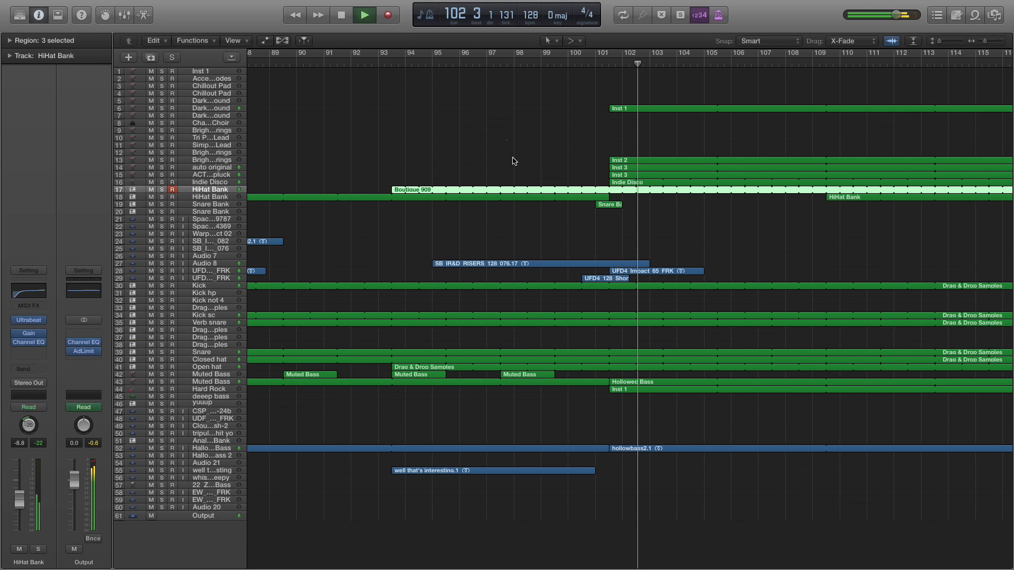
# Solo the Hard Rock track during playback around bar 105, and clear its solo to hear the full mix
pyautogui.press('super+Right')
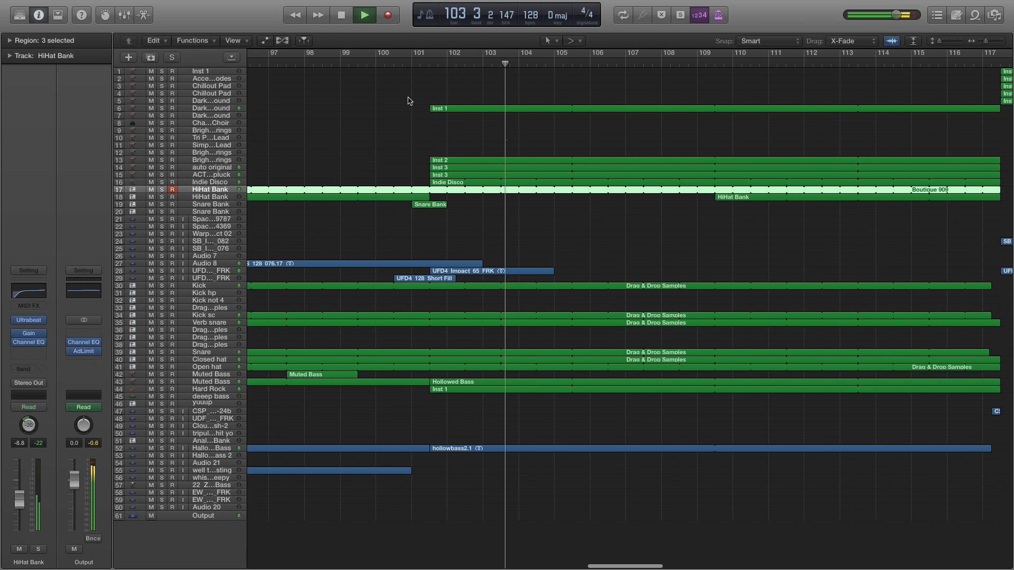
pyautogui.click(162, 390)
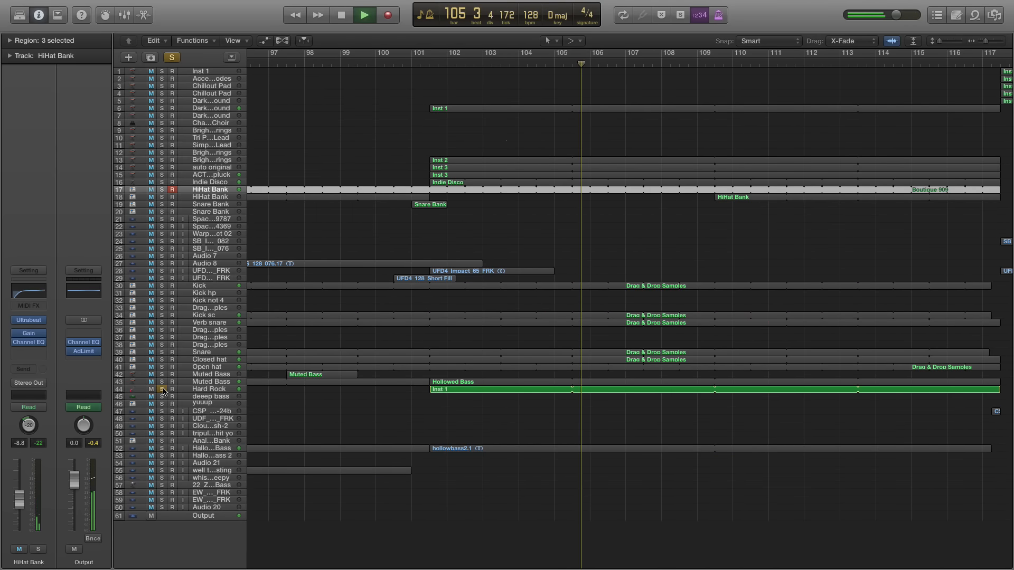
pyautogui.click(162, 390)
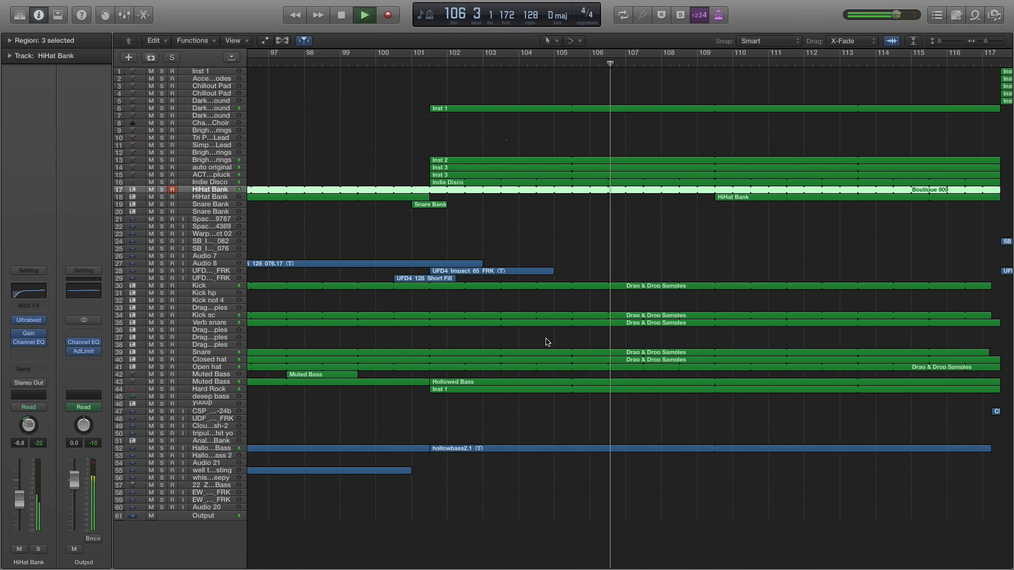
# Stop playback, play the full mix across the section change near bar 117, and stop again
pyautogui.press('space')
pyautogui.hscroll(10, 547, 342)
pyautogui.doubleClick(525, 62)
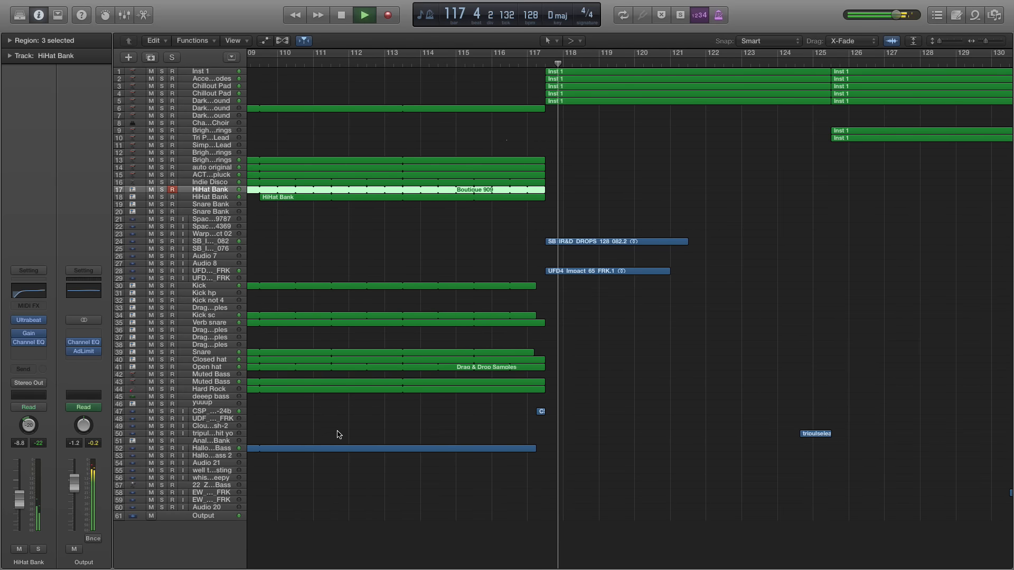
pyautogui.hscroll(4, 425, 389)
pyautogui.press('super+Left')
pyautogui.press('space')
# Solo track 50, the reverse hit, play it from bar 124 through its short region, and clear its solo
pyautogui.hscroll(3, 681, 186)
pyautogui.click(653, 62)
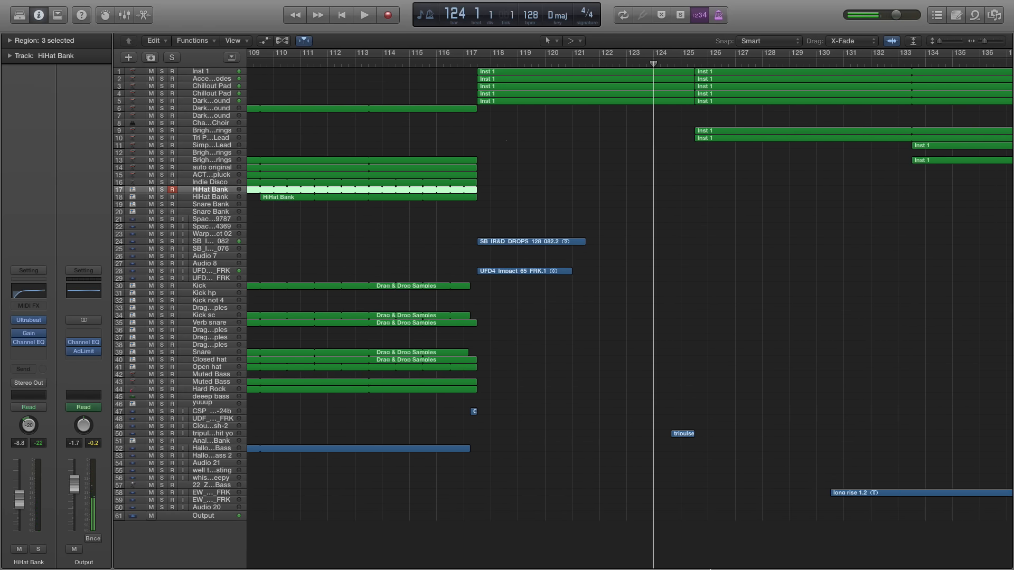
pyautogui.press('super+Right')
pyautogui.hscroll(4, 667, 174)
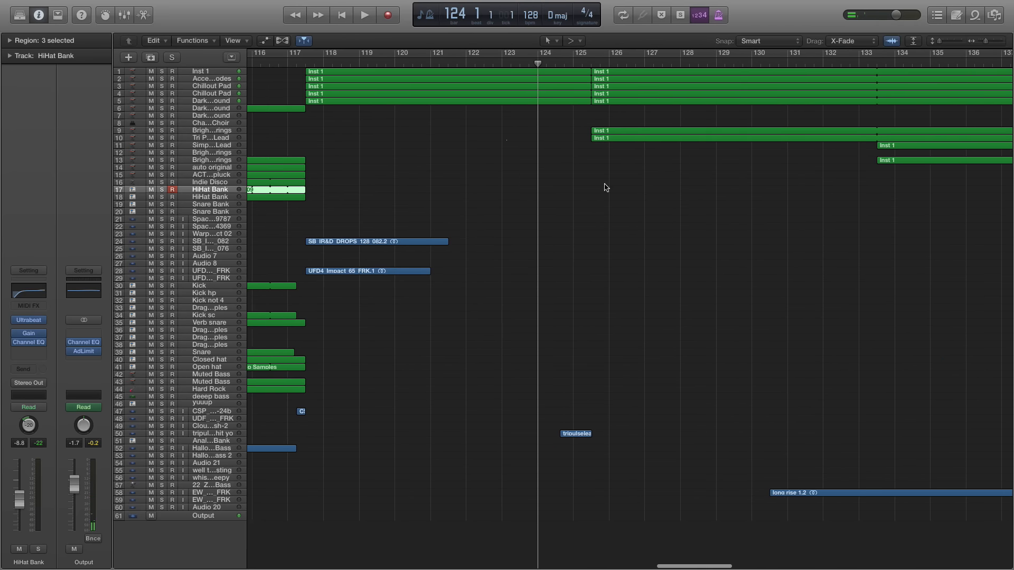
pyautogui.hscroll(1, 549, 272)
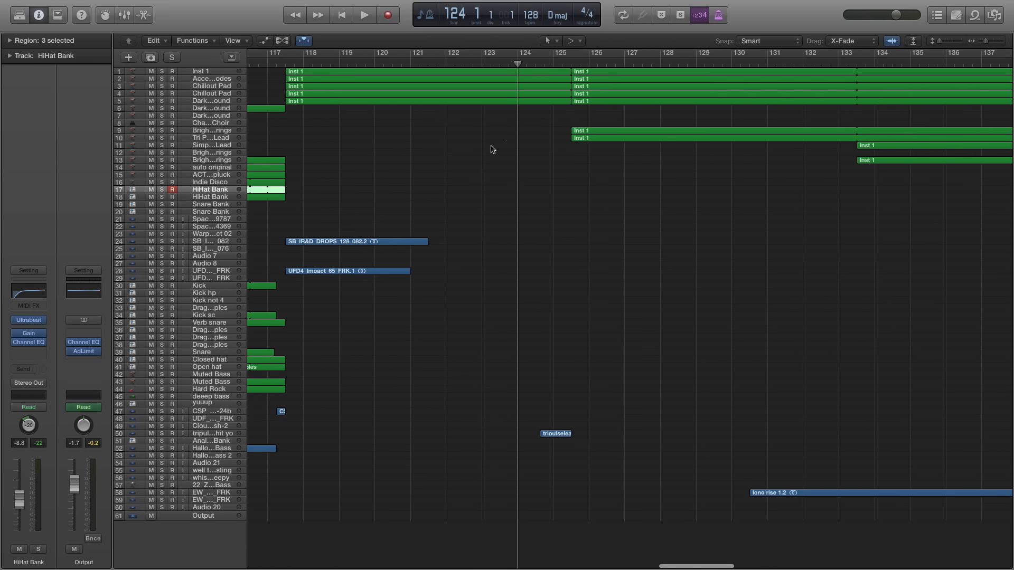
pyautogui.click(148, 426)
pyautogui.click(143, 434)
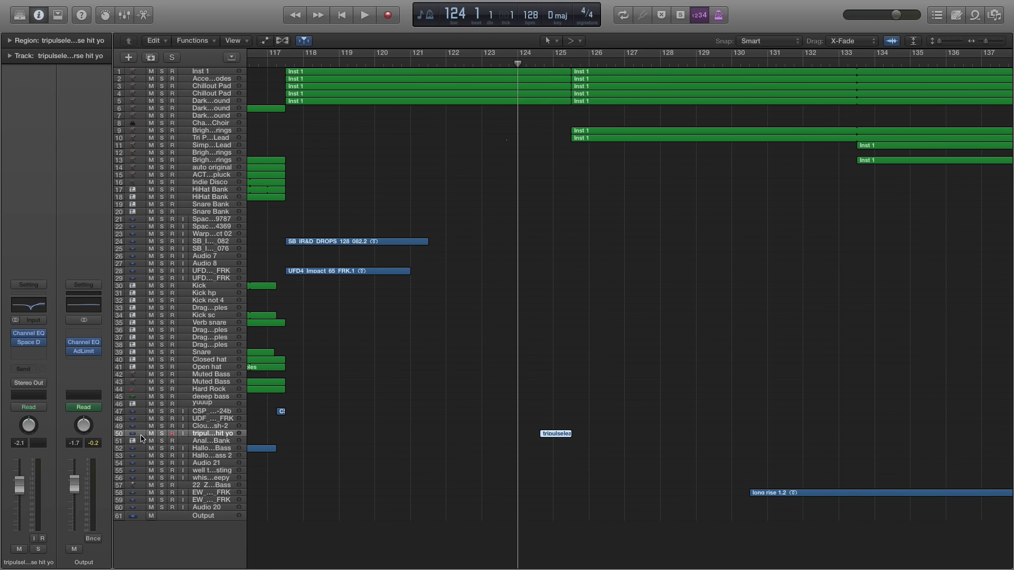
pyautogui.click(160, 434)
pyautogui.press('space')
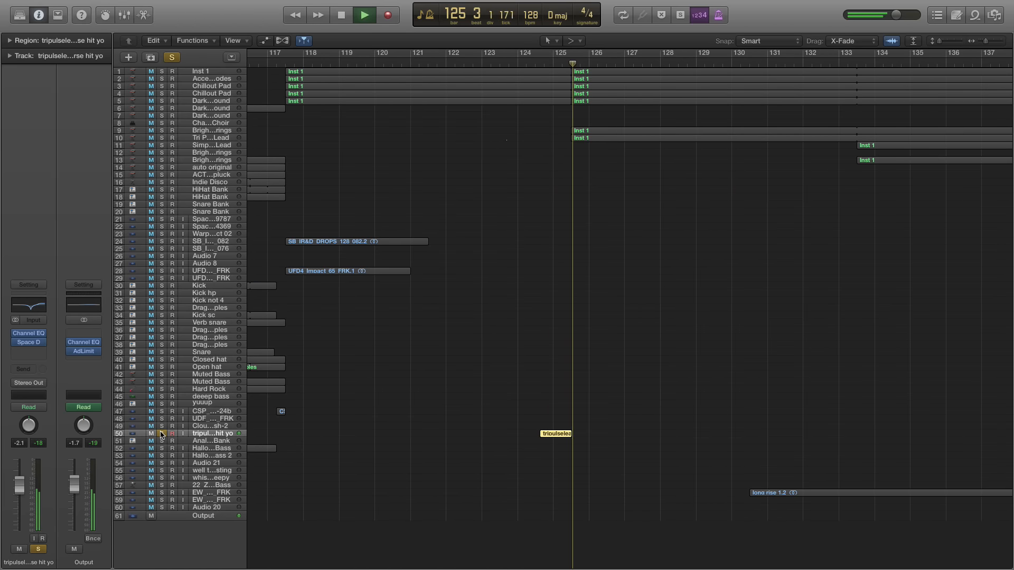
pyautogui.press('space')
pyautogui.click(162, 434)
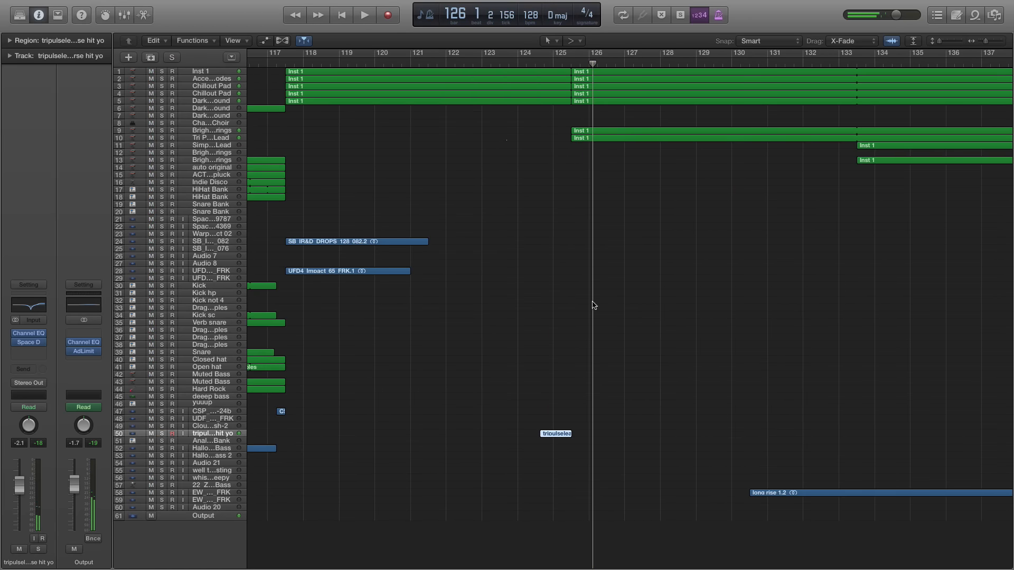
pyautogui.click(595, 277)
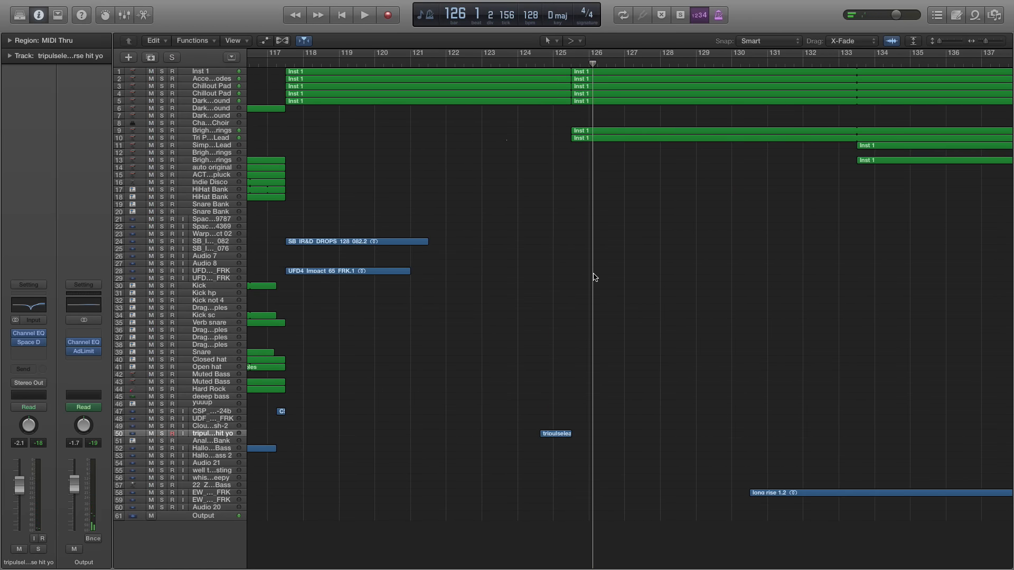
# Move the playhead to bar 124 beat 3 and play the full mix on to the Kick not 4 region at bar 138
pyautogui.hscroll(3, 594, 277)
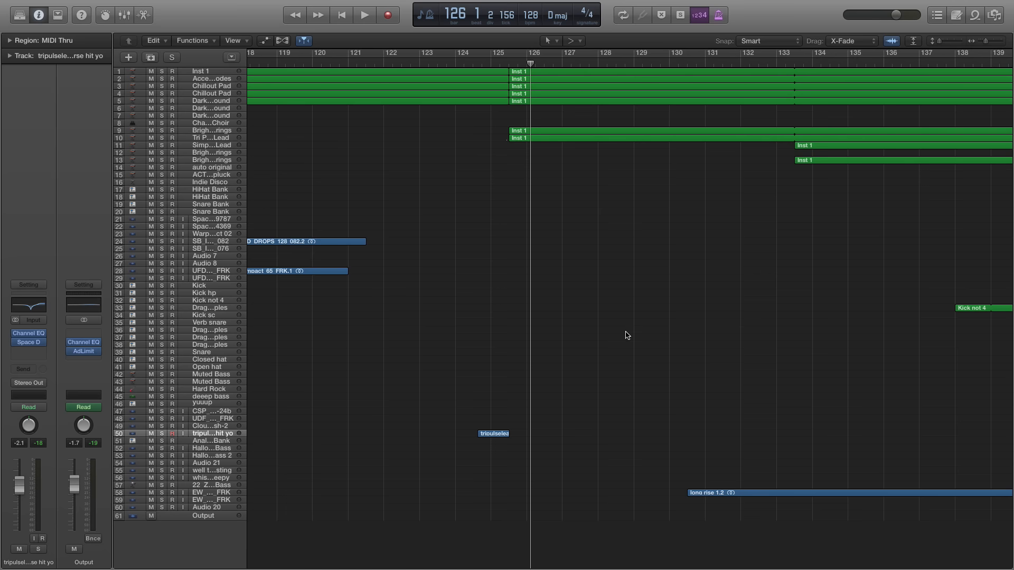
pyautogui.click(490, 65)
pyautogui.click(473, 64)
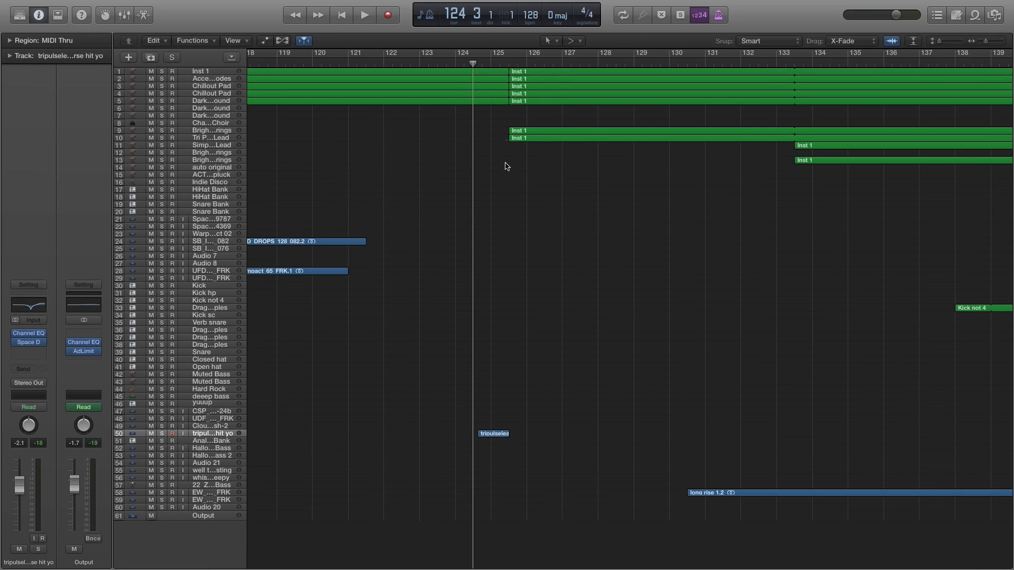
pyautogui.hscroll(3, 512, 238)
pyautogui.press('super+Left')
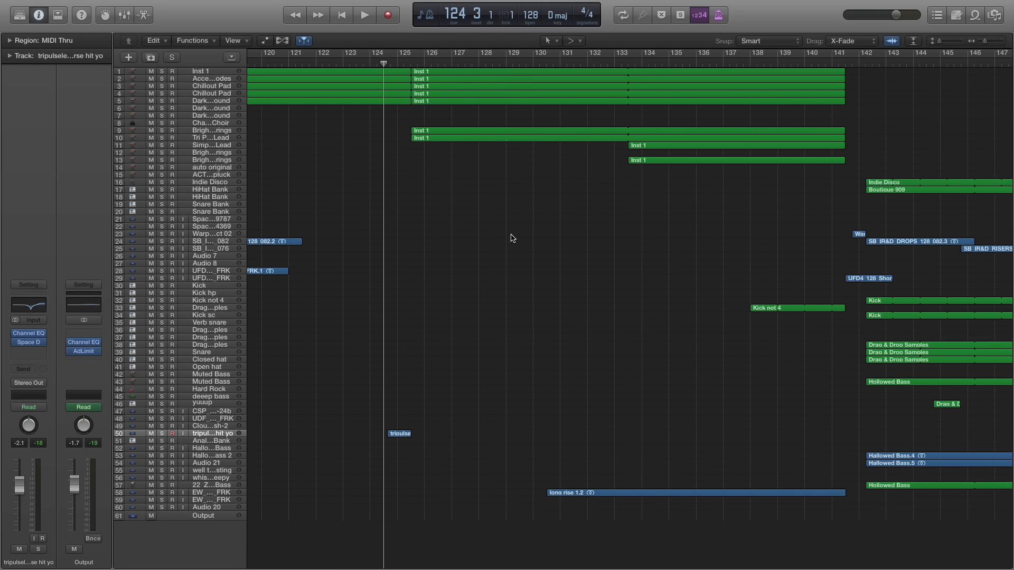
pyautogui.press('super+Right')
pyautogui.press('space')
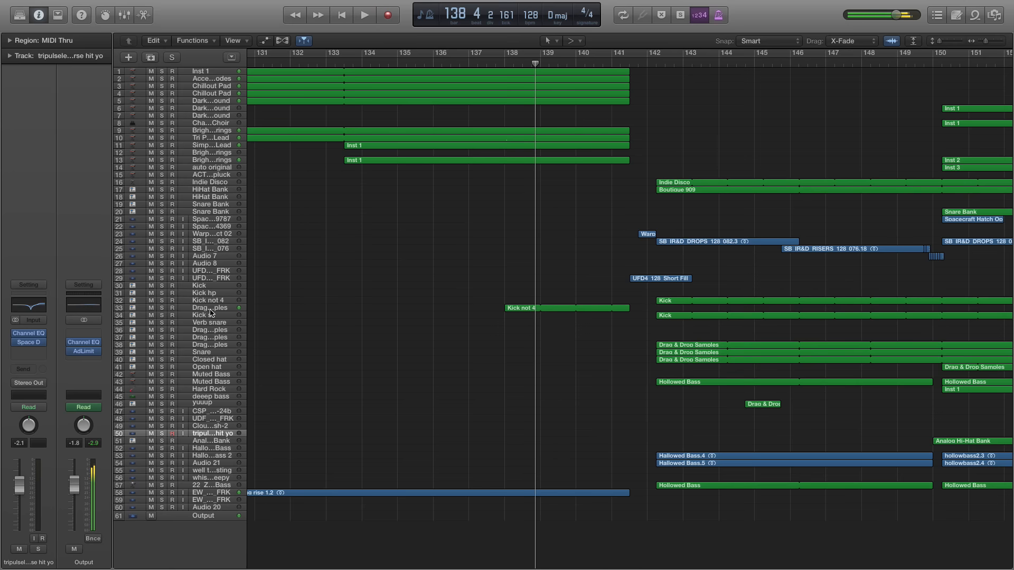
# Solo track 33 holding the Kick not 4 region, listen from bar 139, clear its solo, and stop in bar 141
pyautogui.click(210, 307)
pyautogui.click(162, 308)
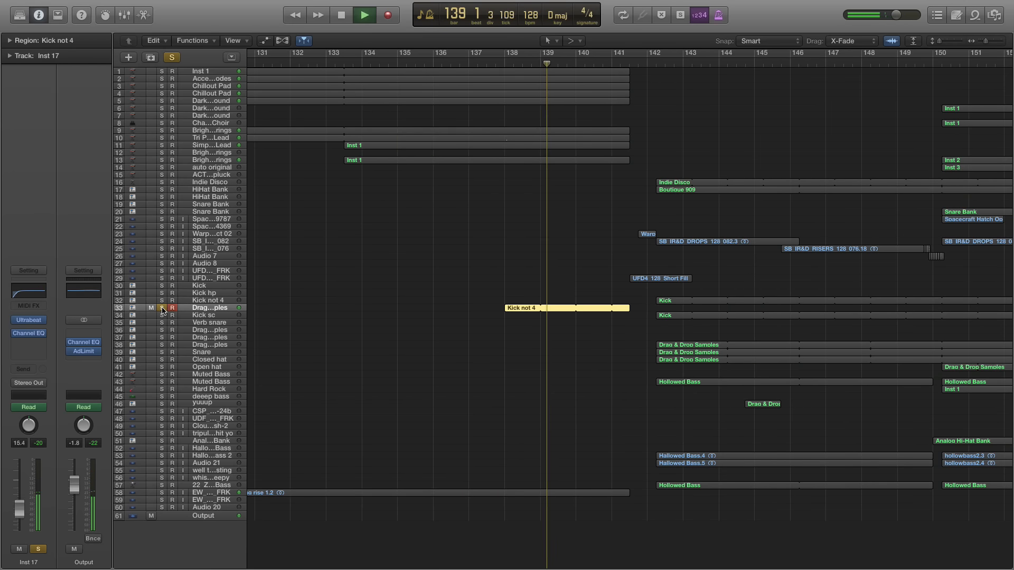
pyautogui.click(161, 308)
pyautogui.click(161, 309)
pyautogui.press('space')
# Zoom out the arrangement and return to the song's opening section from bar 3 onward to review its structure
pyautogui.hscroll(-8, 438, 284)
pyautogui.click(438, 283)
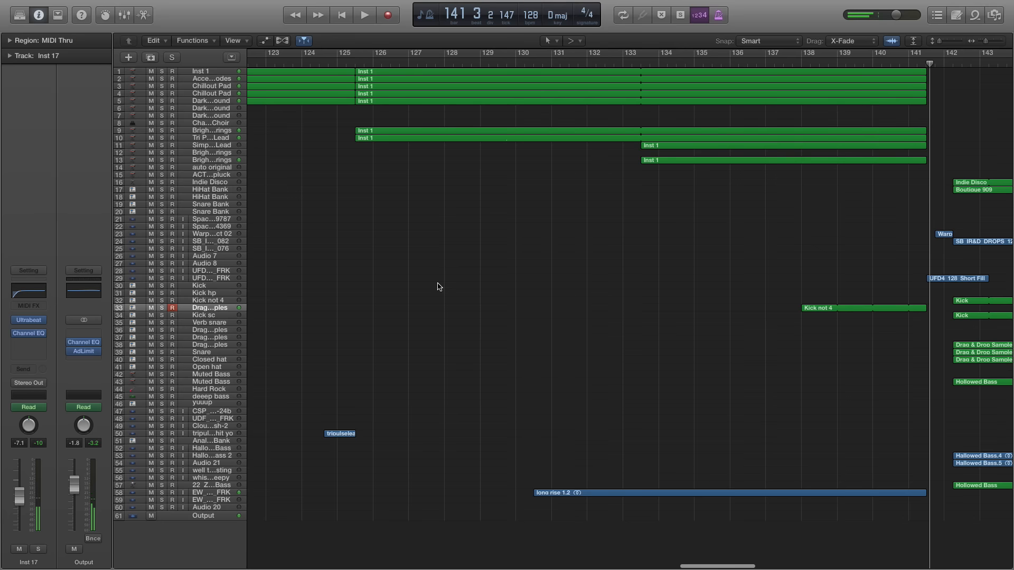
pyautogui.press('super+Left')
pyautogui.press('super+Left')
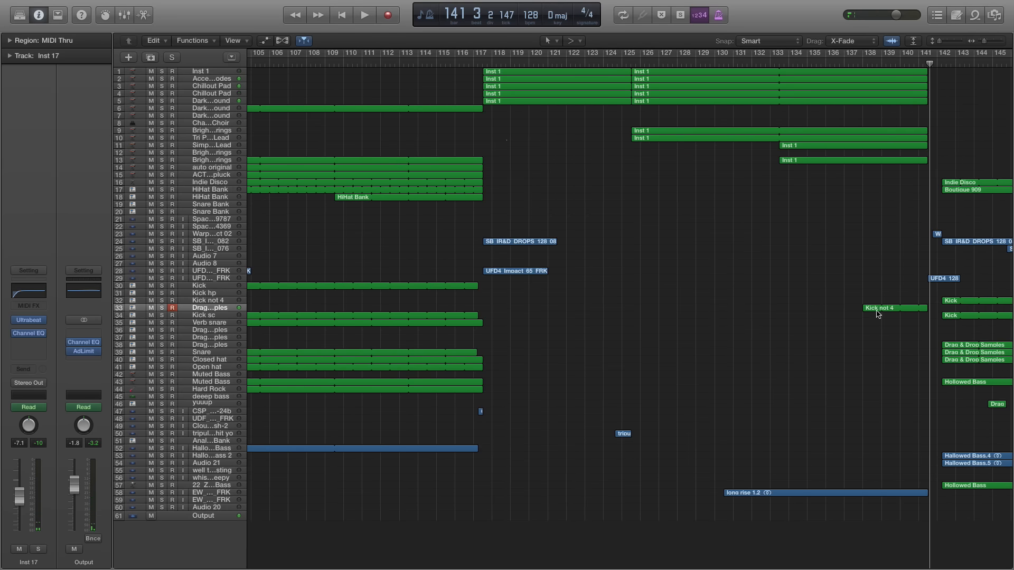
pyautogui.hscroll(-20, 684, 181)
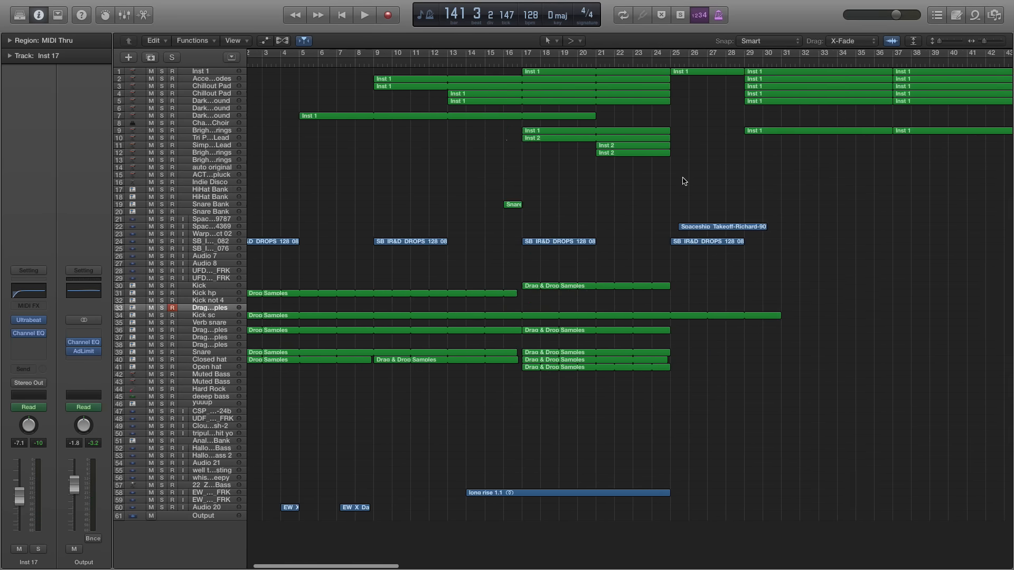
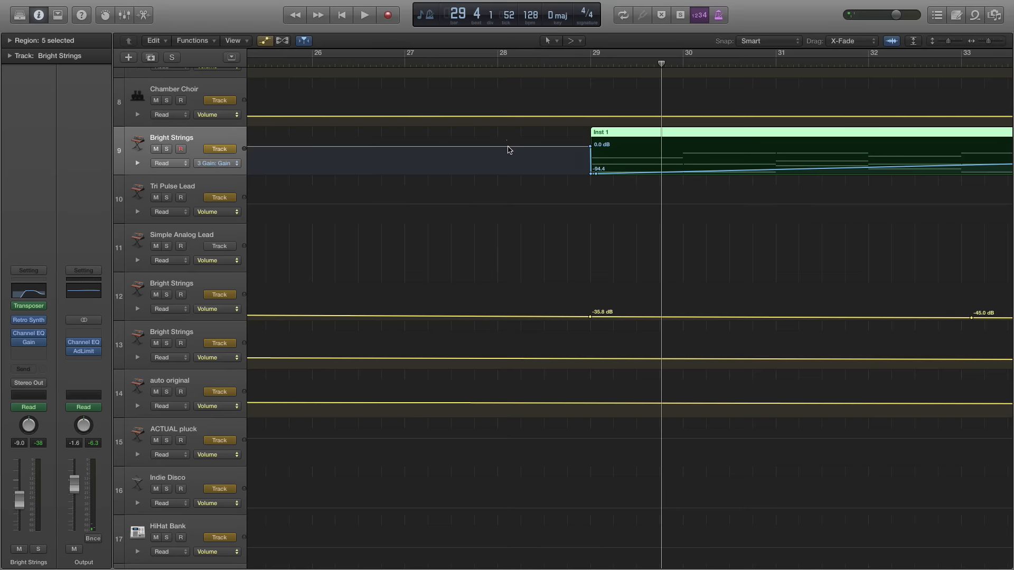
# Solo the Bright Strings lead on track 9 and play it from bar 45
pyautogui.hscroll(5, 510, 150)
pyautogui.press('super+Left')
pyautogui.press('super+Left')
pyautogui.click(163, 150)
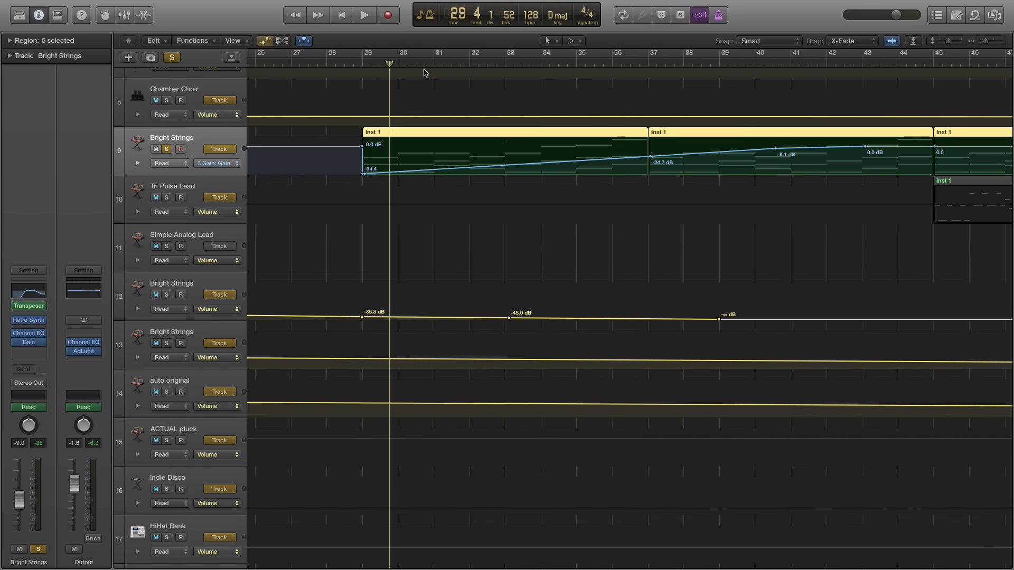
pyautogui.press('super+Left')
pyautogui.click(762, 66)
pyautogui.press('space')
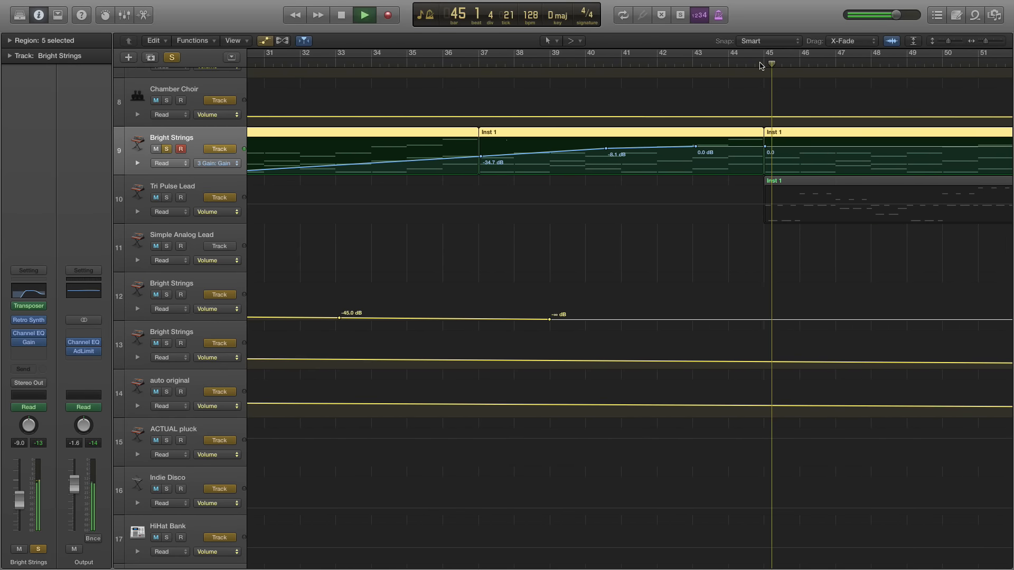
# Play the soloed Bright Strings on track 9 from bar 29, clear its solo, and stop in bar 30
pyautogui.press('super+Left')
pyautogui.hscroll(-5, 660, 58)
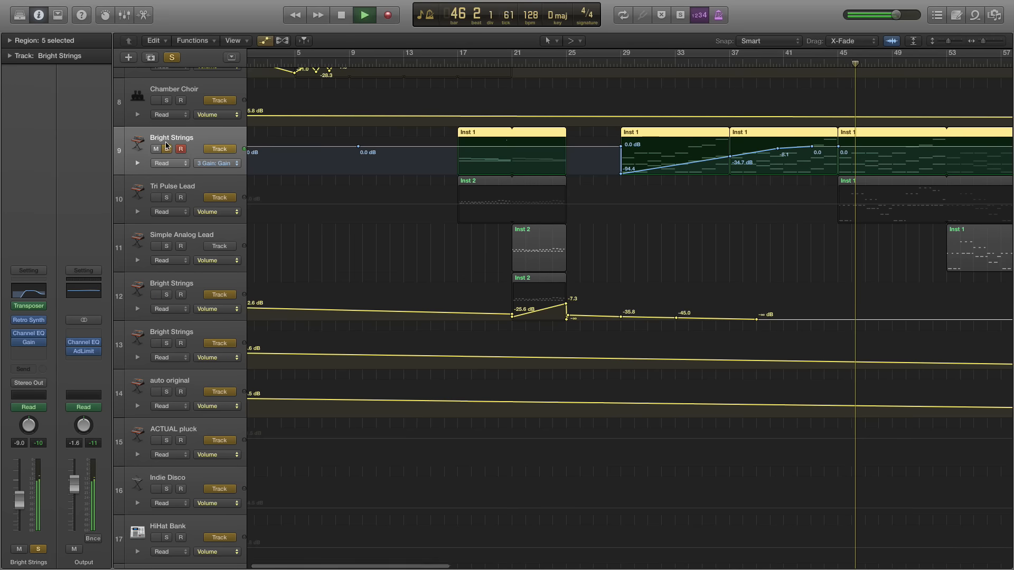
pyautogui.click(620, 63)
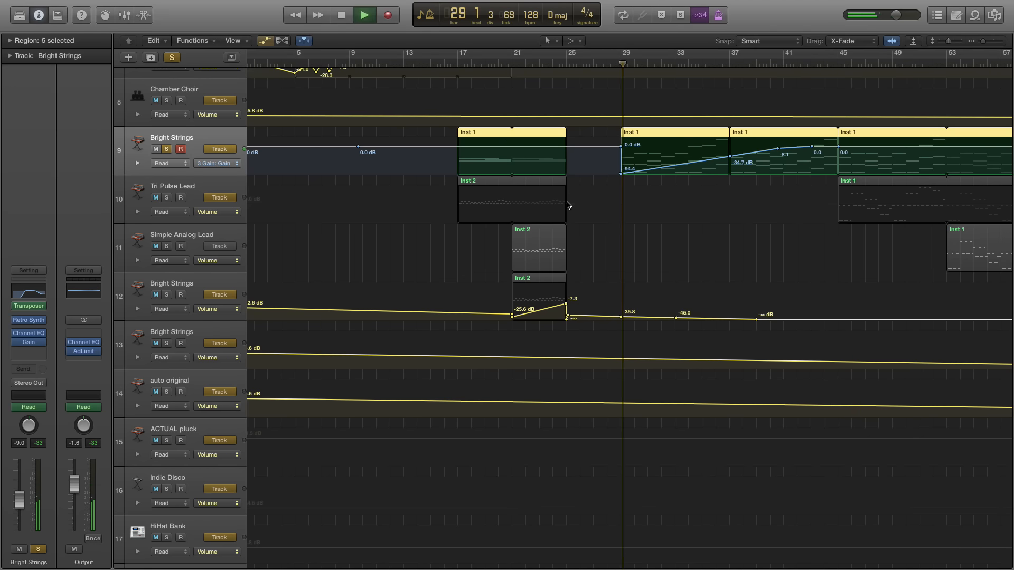
pyautogui.click(166, 150)
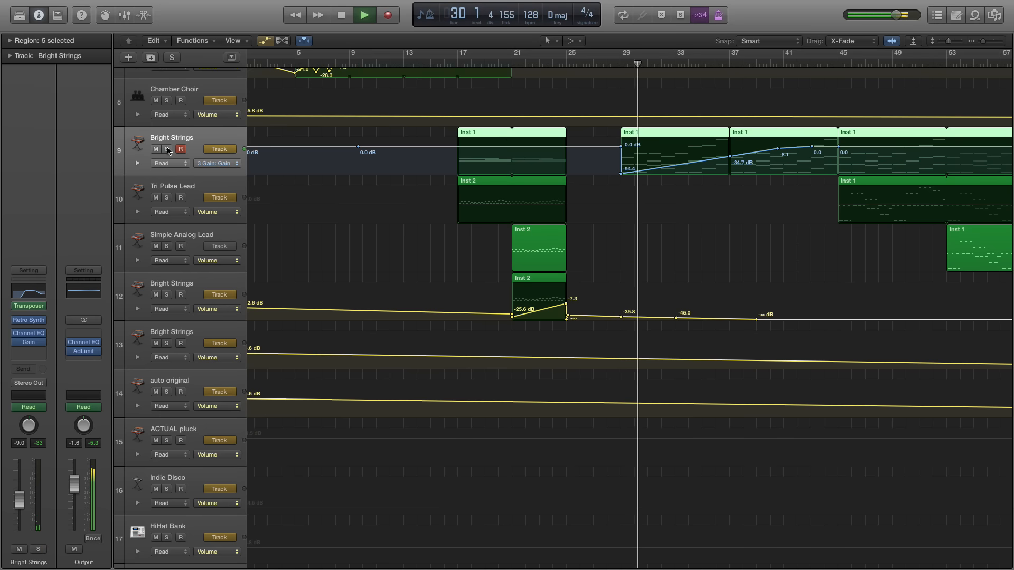
pyautogui.press('space')
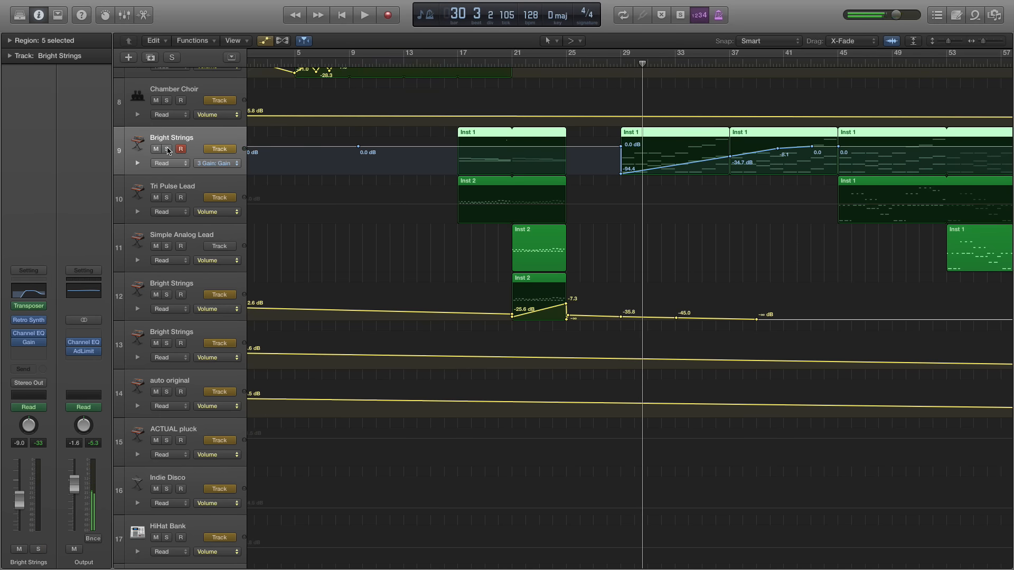
# Play the full mix on from bar 30, jump to bar 37, and briefly solo Bright Strings on track 9 up to bar 42
pyautogui.press('space')
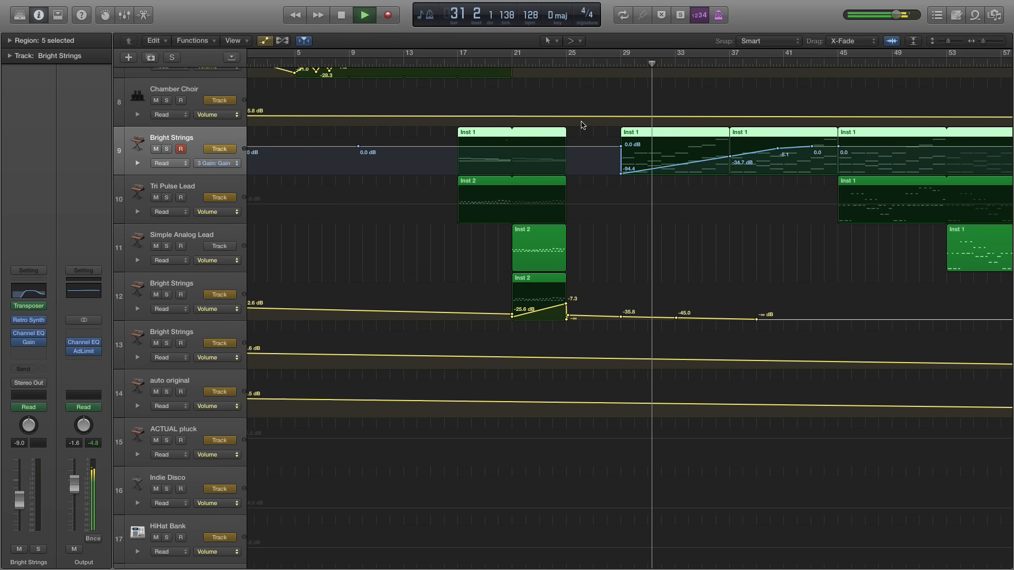
pyautogui.hscroll(5, 520, 157)
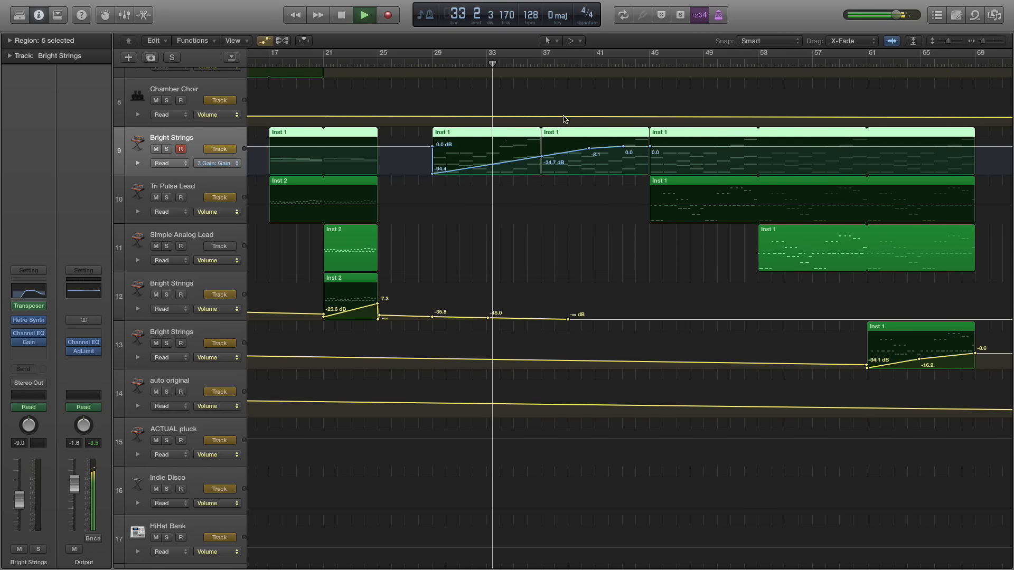
pyautogui.click(542, 63)
pyautogui.click(542, 63)
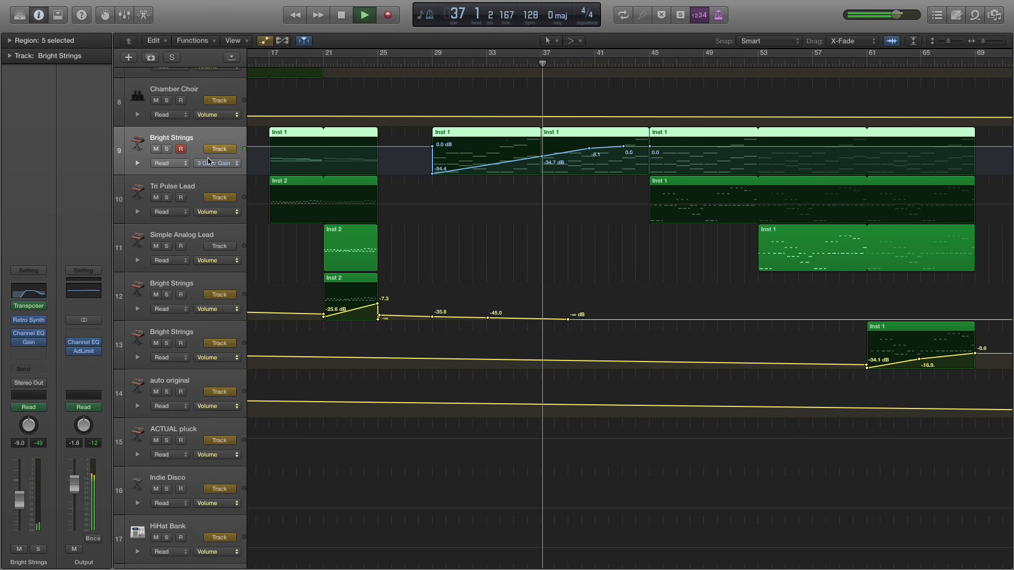
pyautogui.click(165, 149)
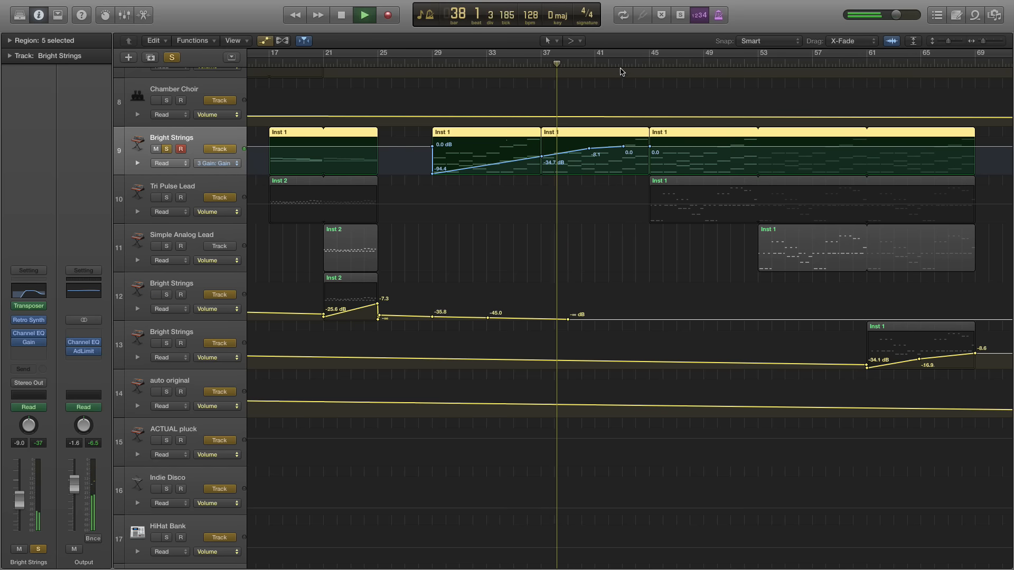
pyautogui.click(167, 150)
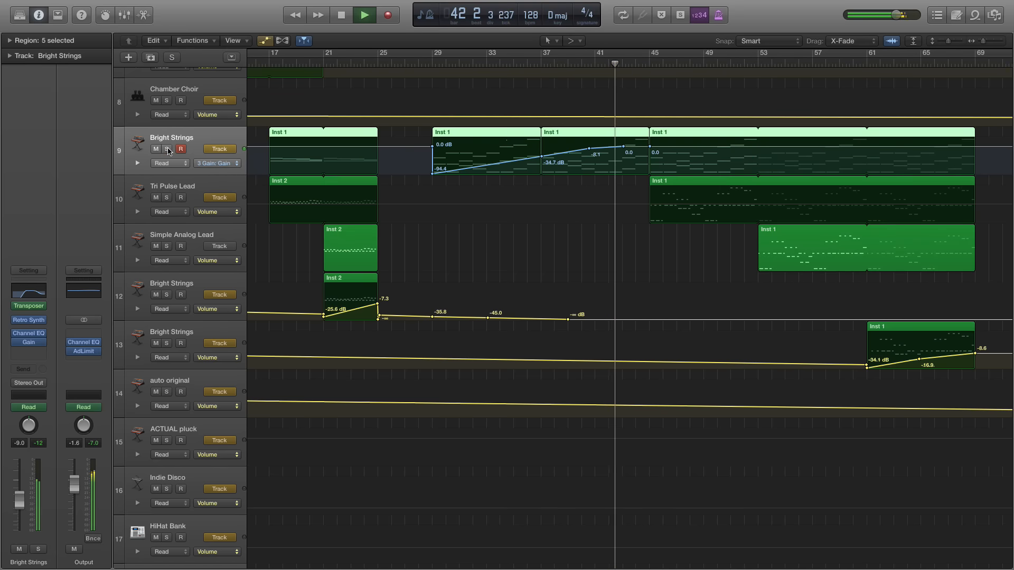
# Hide the track automation, stop playback in bar 43, and deselect the Bright Strings regions
pyautogui.press('a')
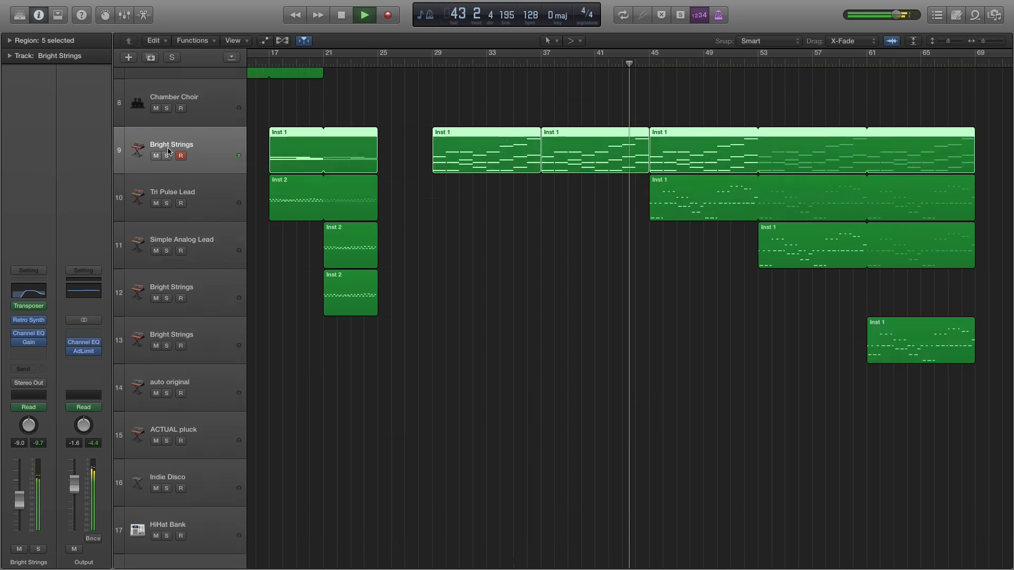
pyautogui.press('space')
pyautogui.click(577, 224)
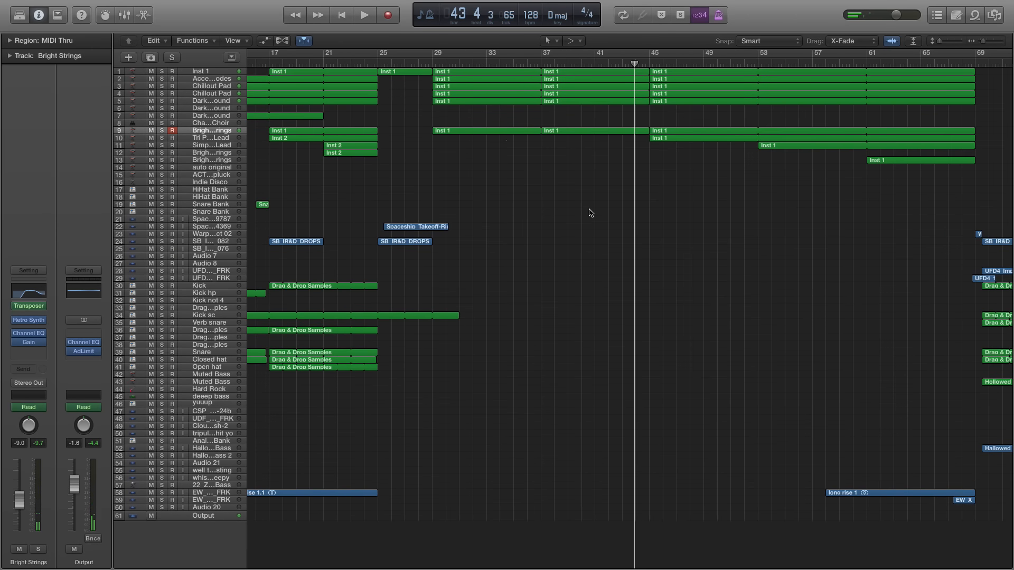
# Place the playhead at bar 61, where the Bright Strings region on track 13 begins, and look closely at that section
pyautogui.hscroll(5, 501, 201)
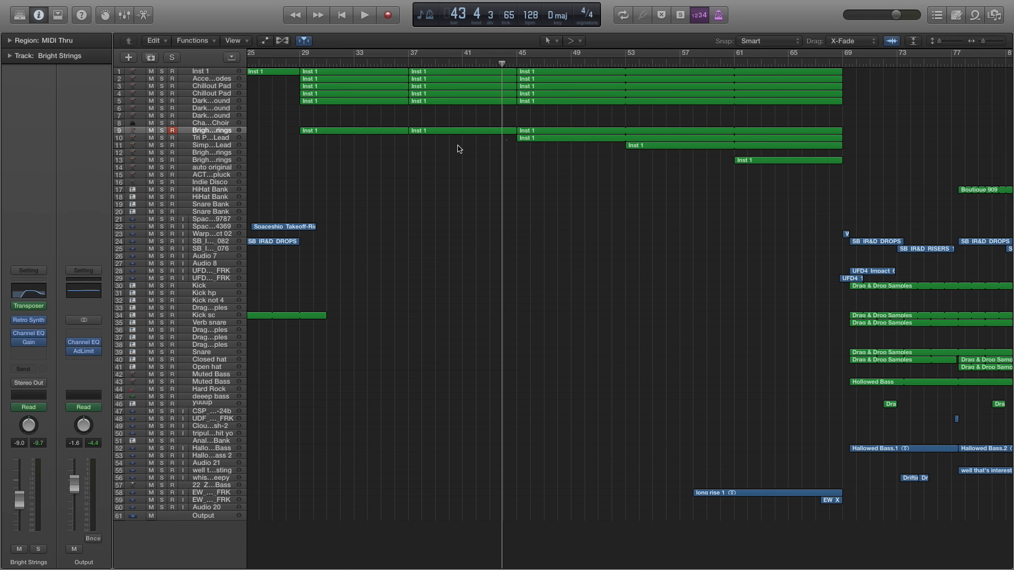
pyautogui.click(735, 62)
pyautogui.press('super+Right')
pyautogui.press('super+Right')
pyautogui.press('super+Right')
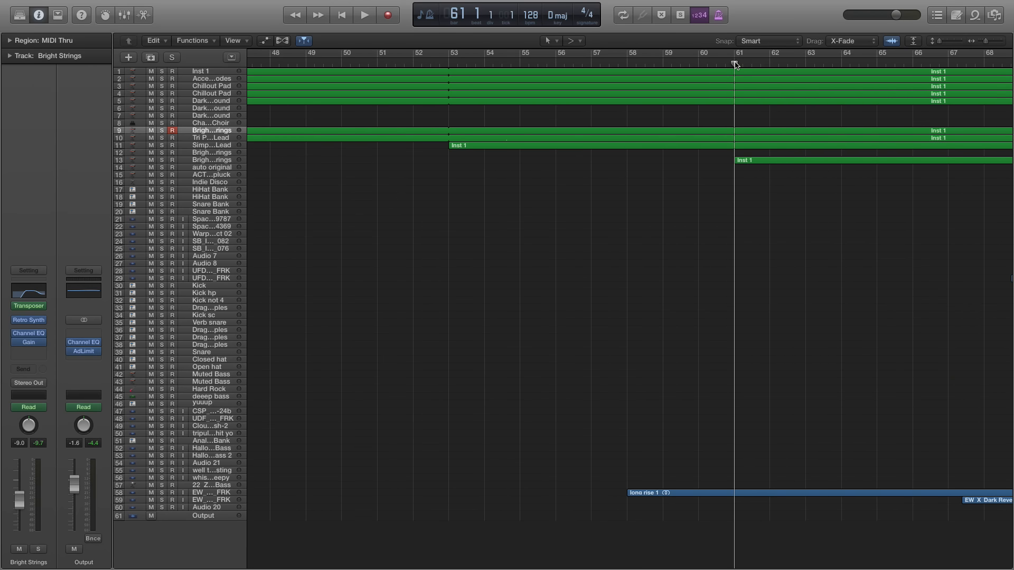
# Review the arrangement from bar 61 through the drop and second build, and place the playhead at bar 140
pyautogui.hscroll(5, 693, 147)
pyautogui.press('super+Left')
pyautogui.press('super+Left')
pyautogui.press('super+Left')
pyautogui.press('super+Left')
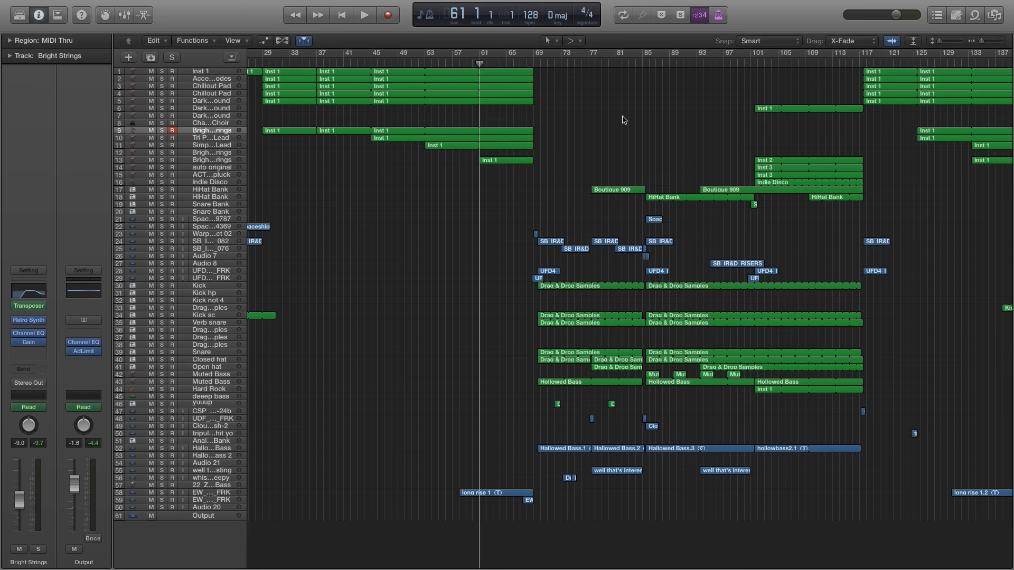
pyautogui.hscroll(8, 623, 119)
pyautogui.press('super+Right')
pyautogui.press('super+Right')
pyautogui.press('super+Right')
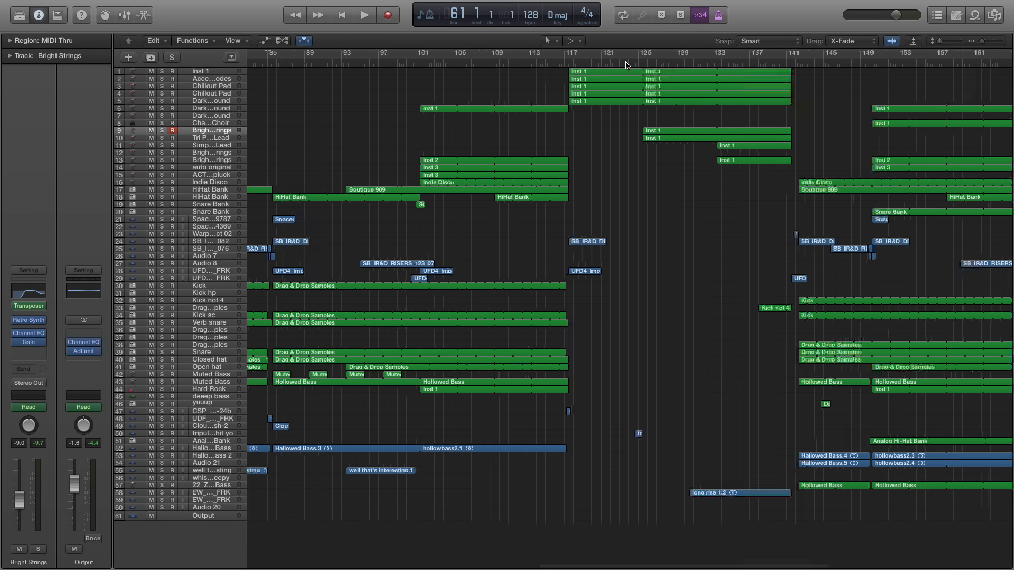
pyautogui.hscroll(12, 593, 184)
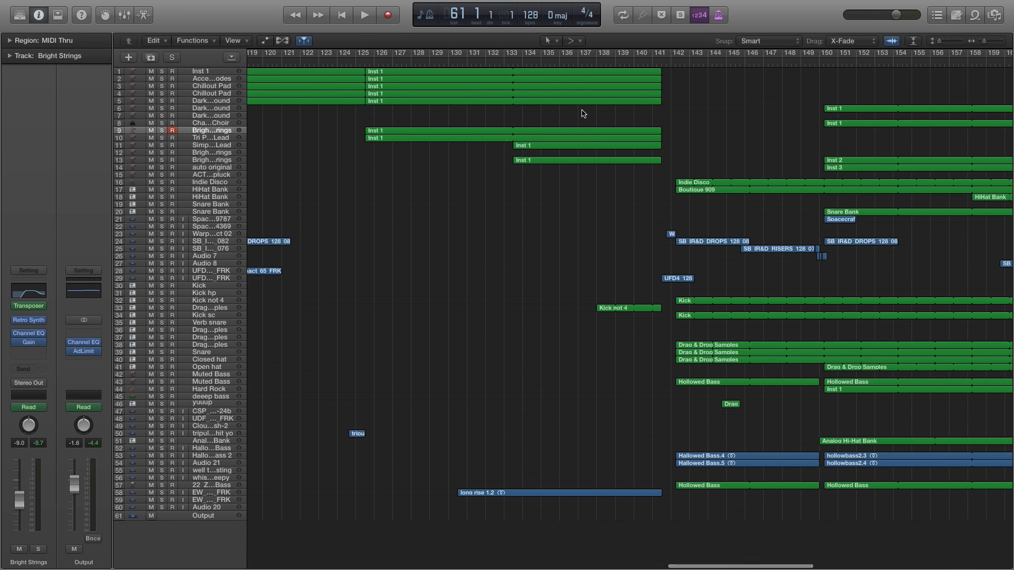
pyautogui.hscroll(5, 578, 116)
pyautogui.click(437, 64)
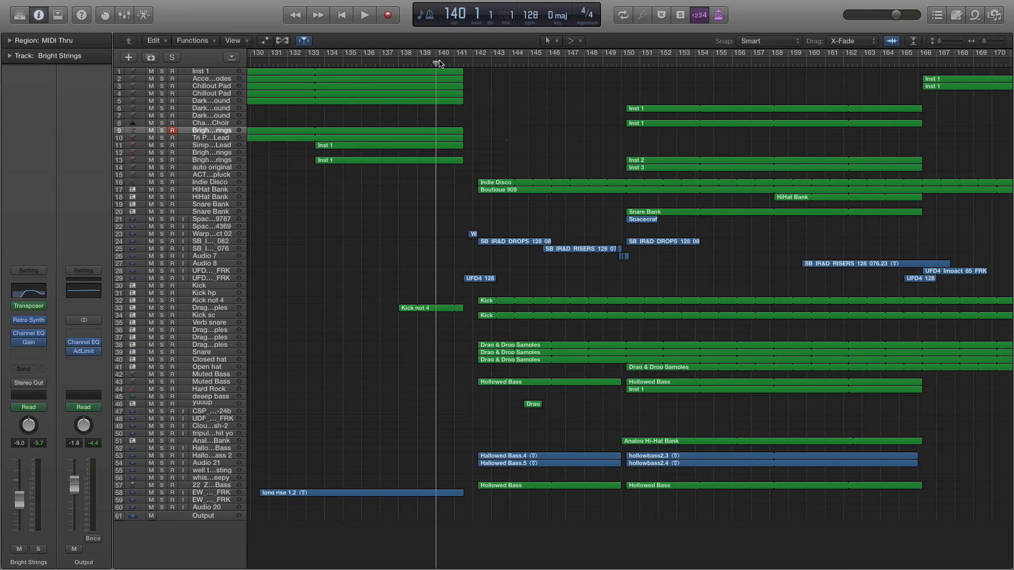
# Compare the end of the first drop around bar 117 with the transition into the second drop at bars 141 to 142
pyautogui.press('super+Right')
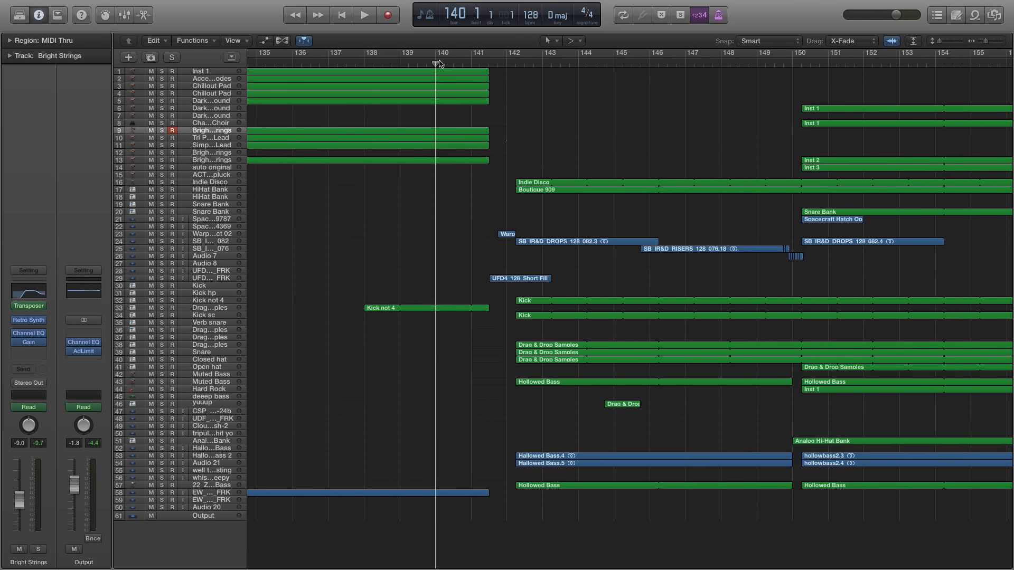
pyautogui.hscroll(-10, 531, 328)
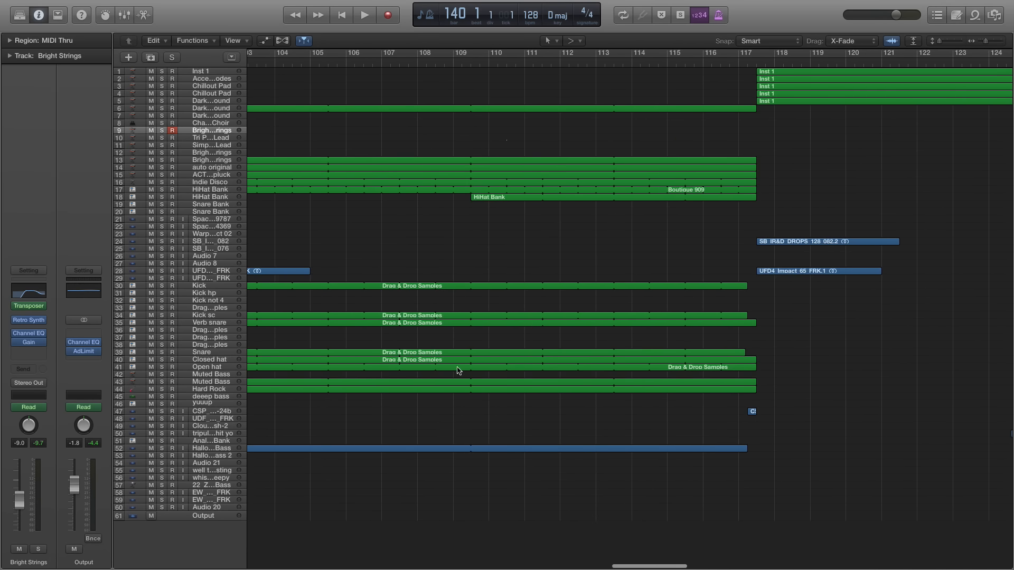
pyautogui.hscroll(-2, 546, 221)
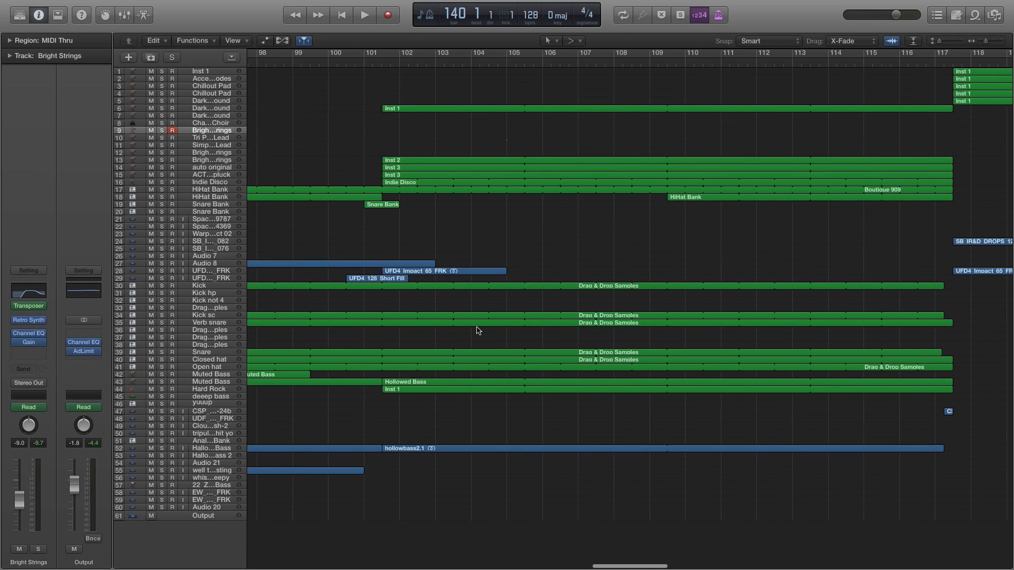
pyautogui.hscroll(12, 536, 260)
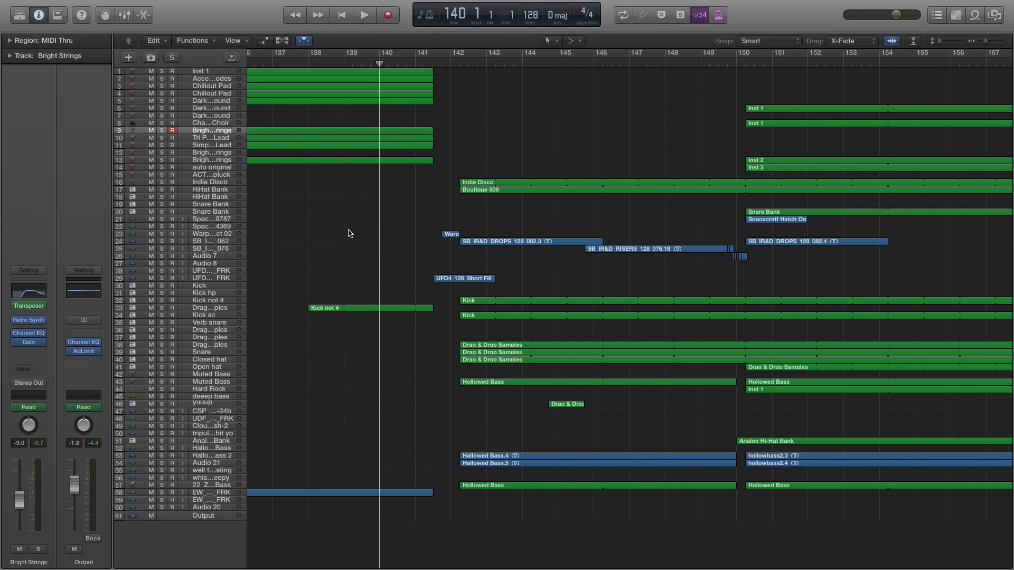
pyautogui.press('super+Right')
pyautogui.press('super+Right')
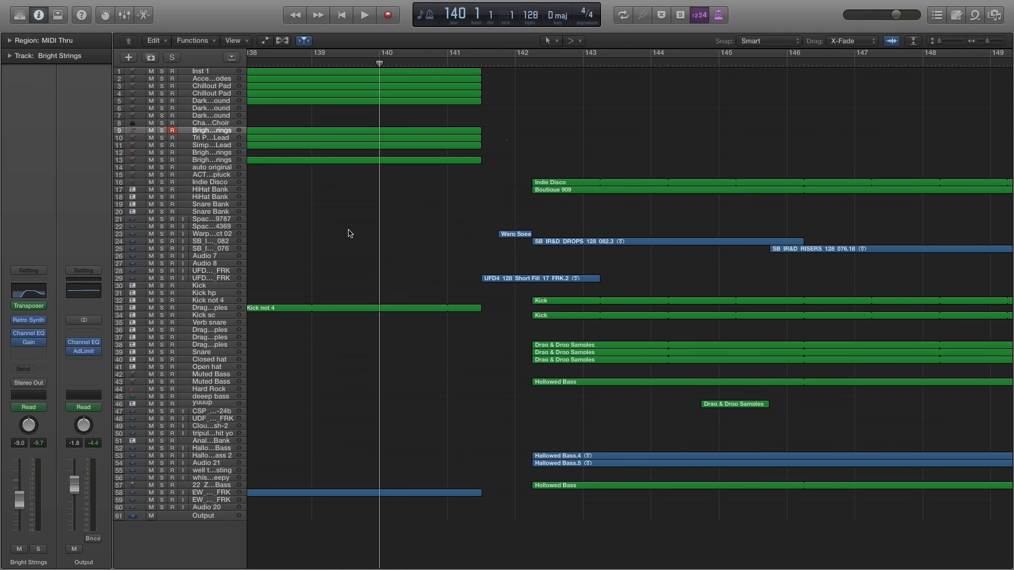
pyautogui.hscroll(3, 423, 207)
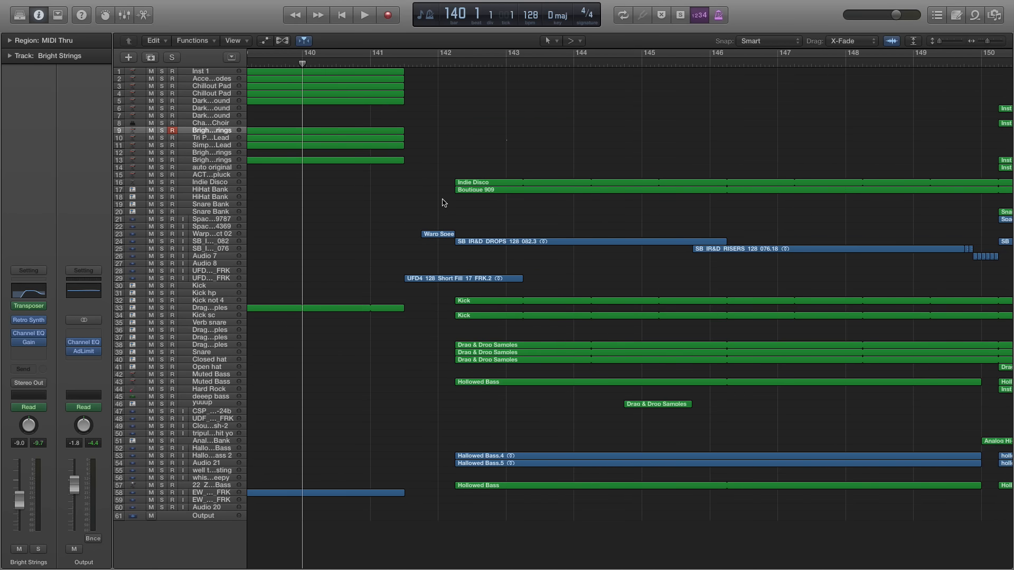
pyautogui.hscroll(-3, 443, 202)
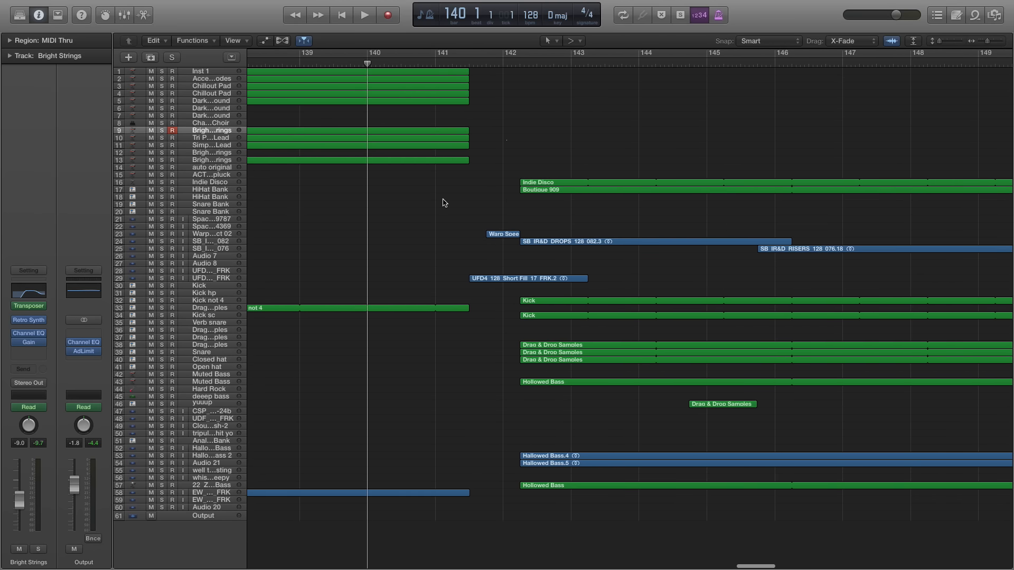
pyautogui.press('super+Right')
pyautogui.hscroll(3, 456, 192)
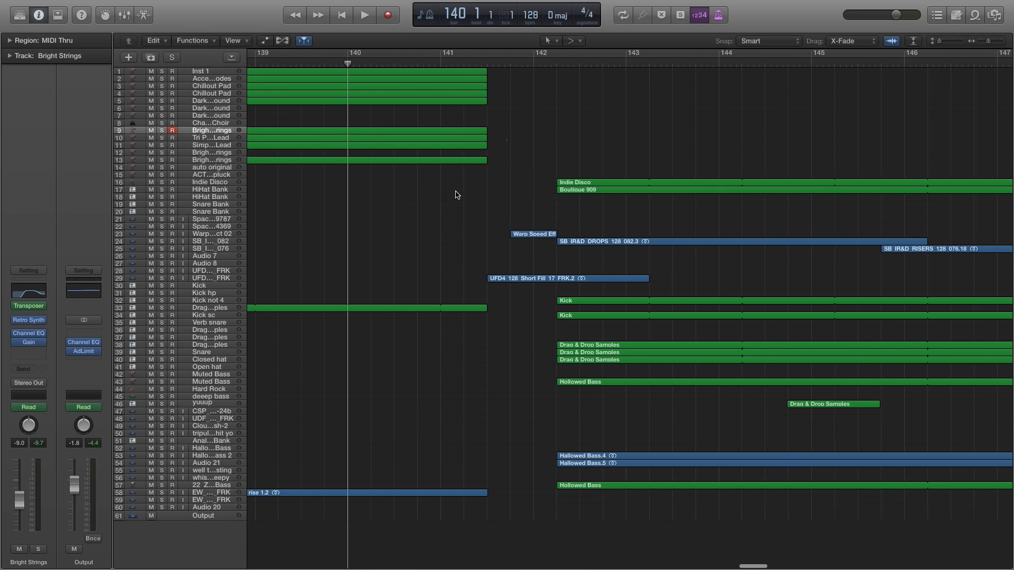
# Play the full mix from bar 140 through the short fill into the second drop, and place the playhead at bar 142 beat 2
pyautogui.doubleClick(420, 64)
pyautogui.press('space')
pyautogui.press('super+Right')
pyautogui.press('super+Right')
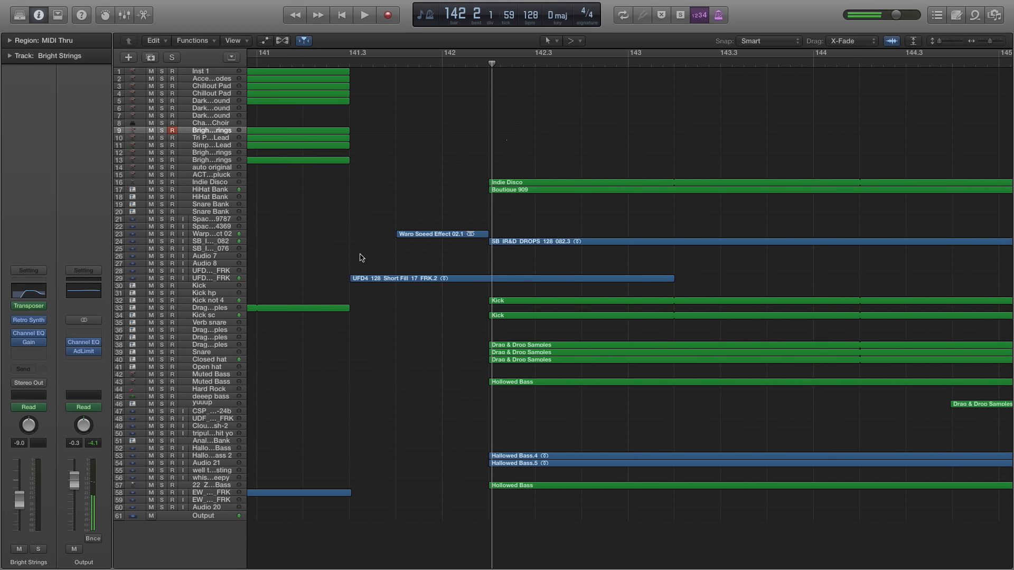
pyautogui.hscroll(4, 433, 227)
pyautogui.click(398, 61)
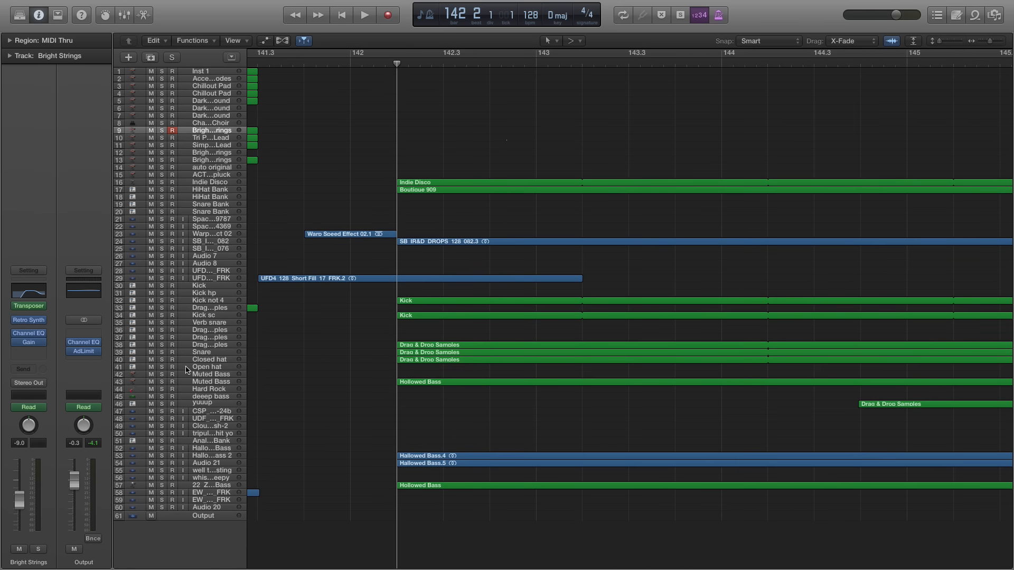
pyautogui.click(160, 309)
pyautogui.press('space')
# Solo the kick tracks 32 and 34 and play them through the start of the second drop, stopping in bar 144
pyautogui.press('space')
pyautogui.click(160, 308)
pyautogui.click(161, 301)
pyautogui.click(163, 314)
pyautogui.press('space')
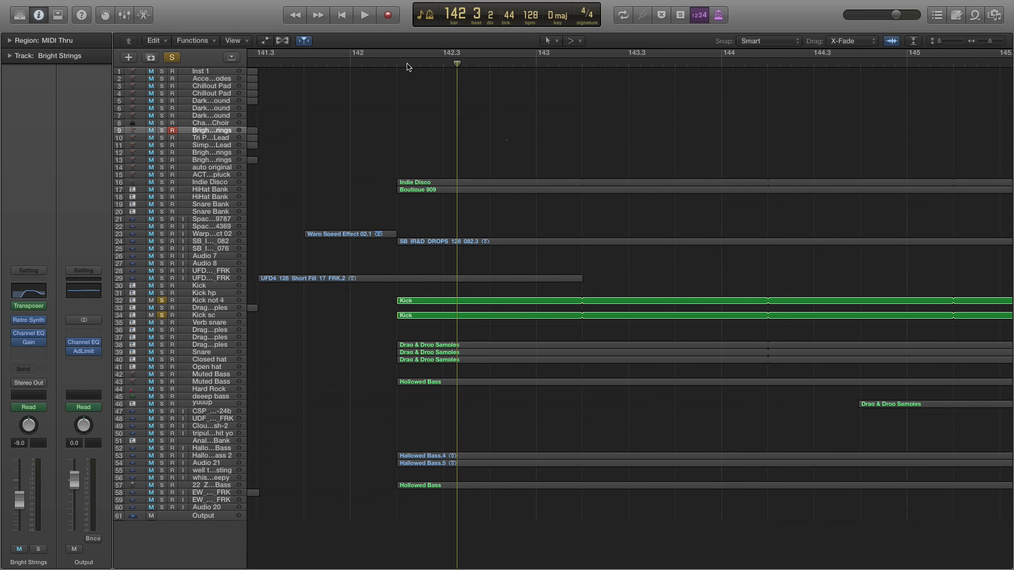
pyautogui.press('space')
pyautogui.press('space')
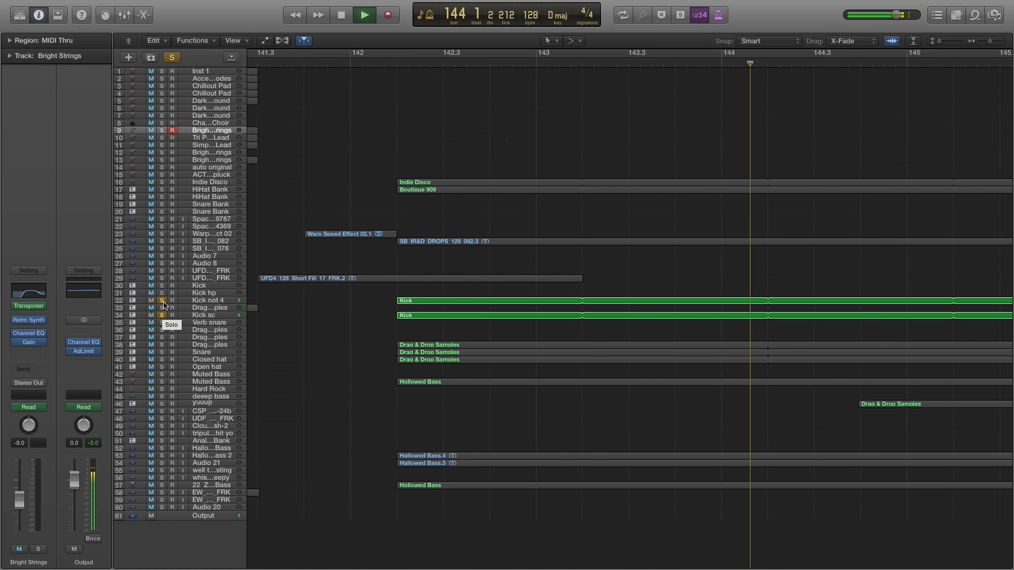
pyautogui.press('space')
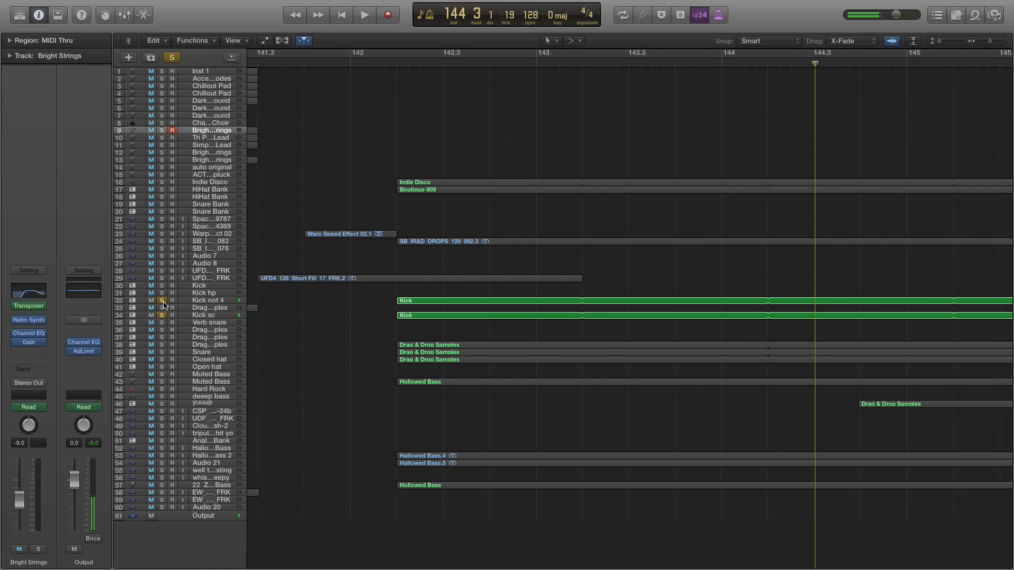
# Return to bar 142 beat 2 and play the soloed kicks, adding track 38 and the Snare on track 39 to the solo
pyautogui.click(403, 66)
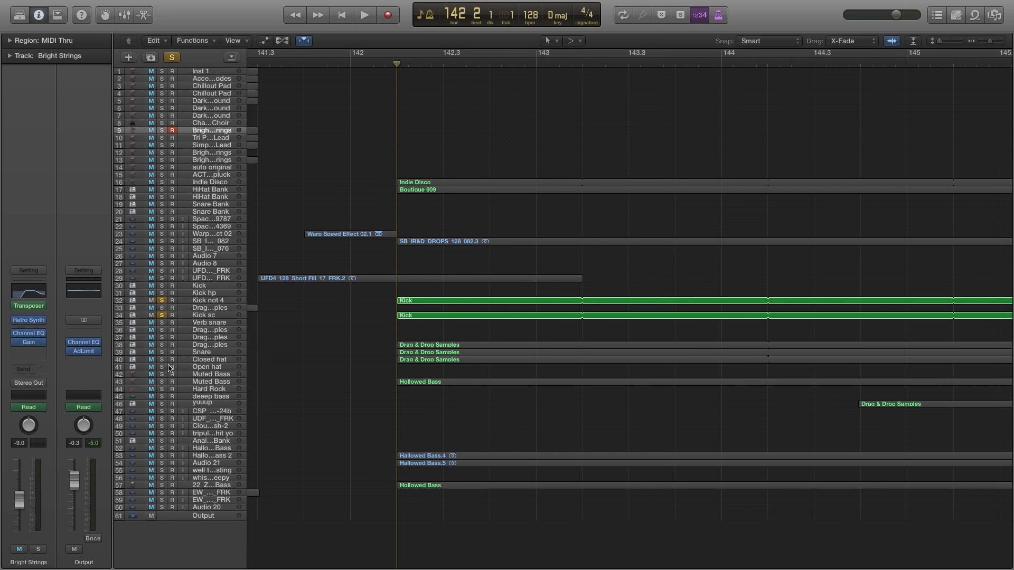
pyautogui.click(163, 345)
pyautogui.press('space')
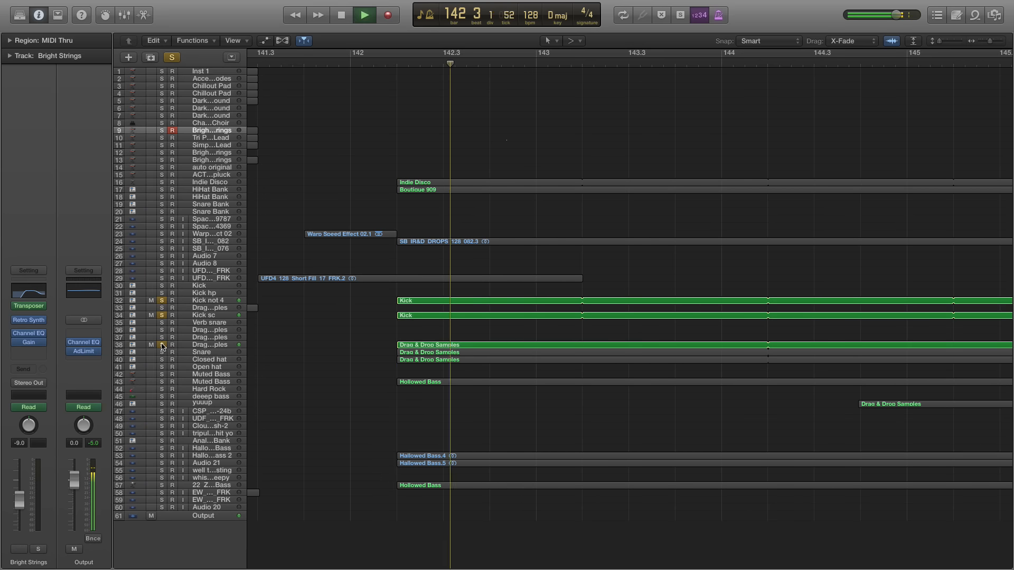
pyautogui.click(162, 352)
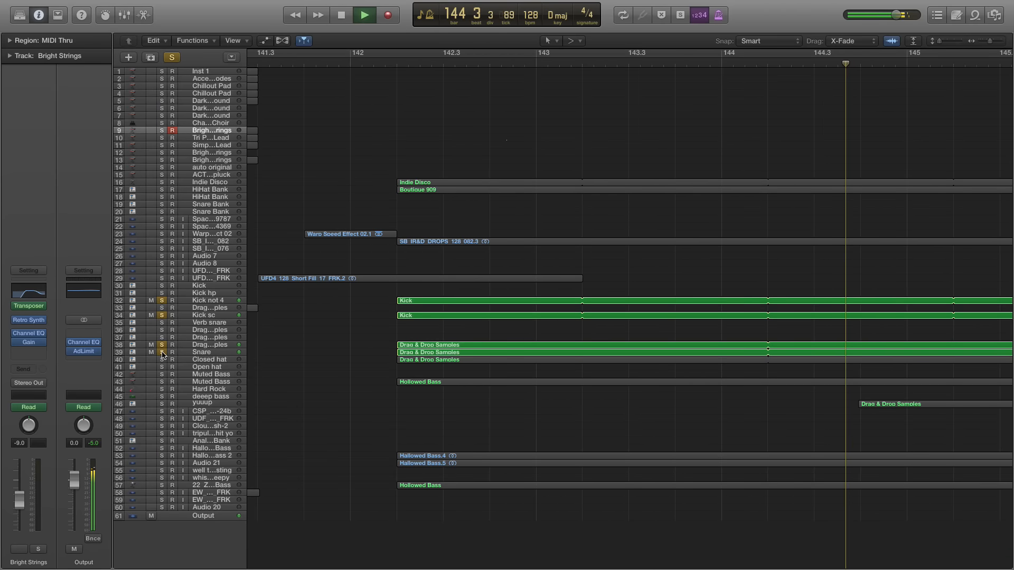
# Play the soloed kicks and snare from bar 142 beat 2, add the HiHat Bank on track 17 to the solo, and restart there
pyautogui.press('space')
pyautogui.hscroll(-10, 369, 113)
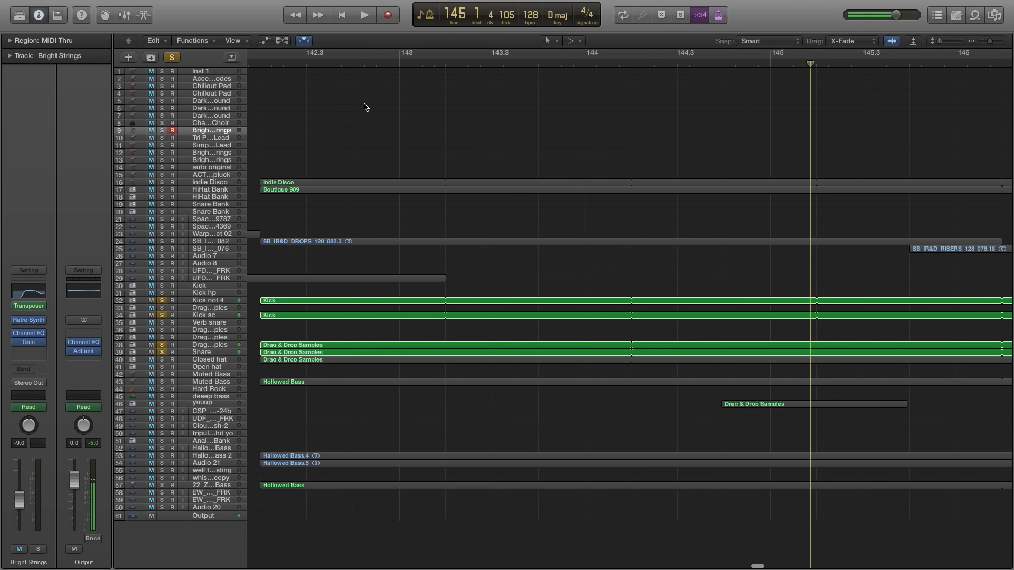
pyautogui.click(269, 67)
pyautogui.hscroll(-3, 331, 158)
pyautogui.press('space')
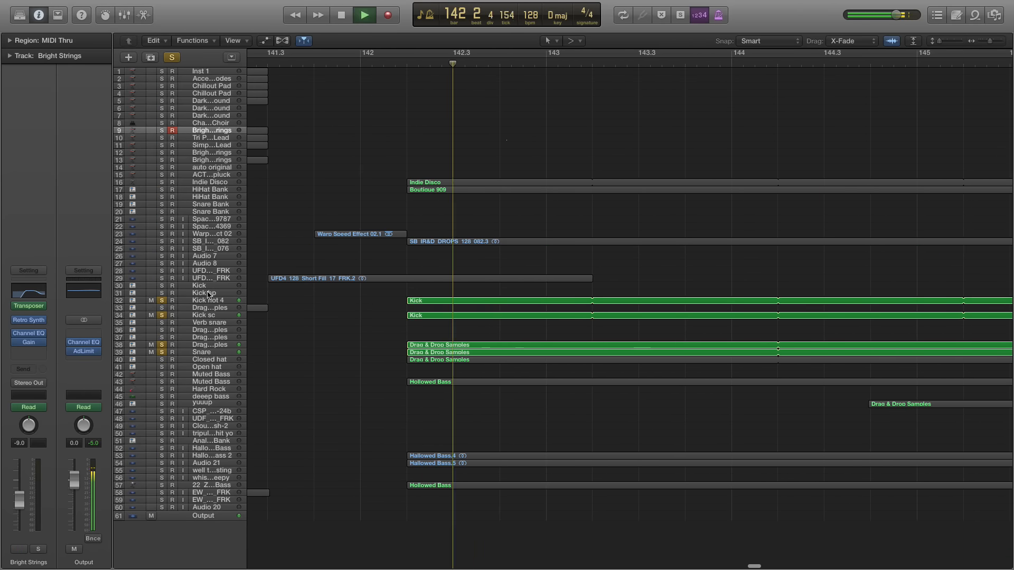
pyautogui.click(162, 189)
pyautogui.click(407, 64)
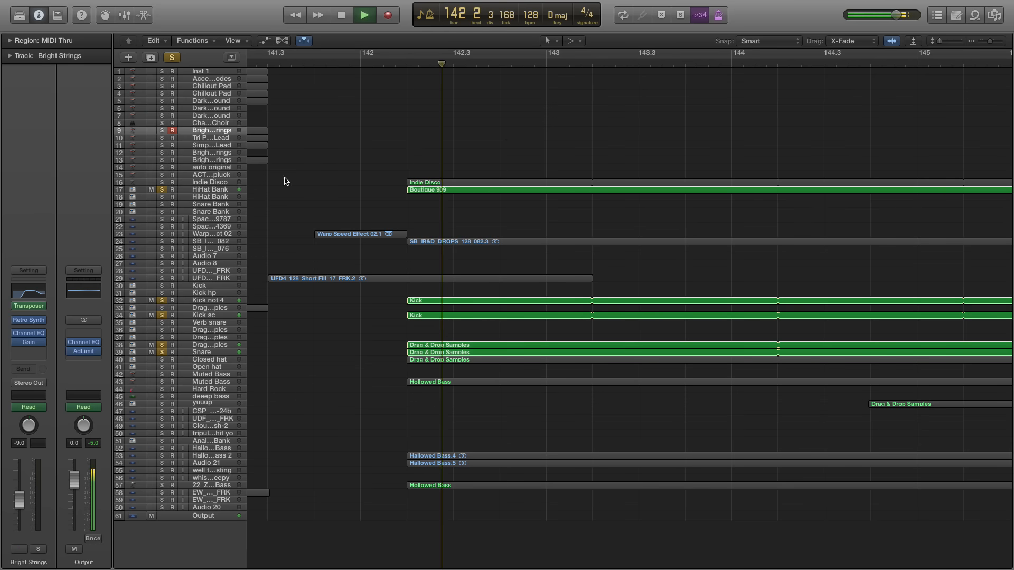
# Solo Indie Disco on track 16, unsolo the HiHat Bank on track 17, and play from bar 142 beat 2
pyautogui.click(162, 181)
pyautogui.click(411, 63)
pyautogui.press('space')
pyautogui.click(161, 189)
pyautogui.click(407, 65)
pyautogui.press('space')
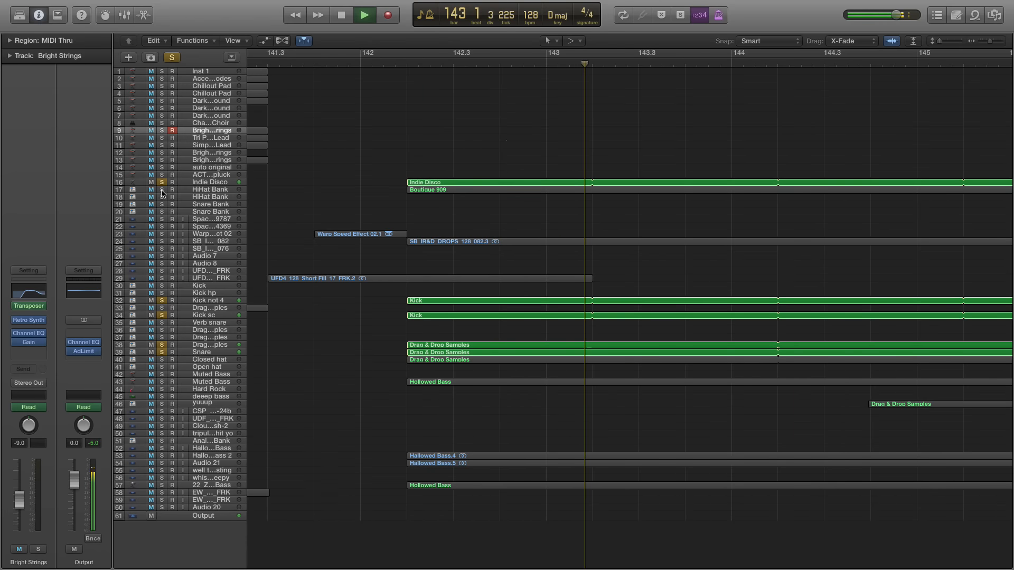
# Add the HiHat Bank on track 17 back to the solo and play the drum layers from bar 142 beat 2 to bar 146
pyautogui.press('space')
pyautogui.click(162, 189)
pyautogui.click(407, 64)
pyautogui.press('space')
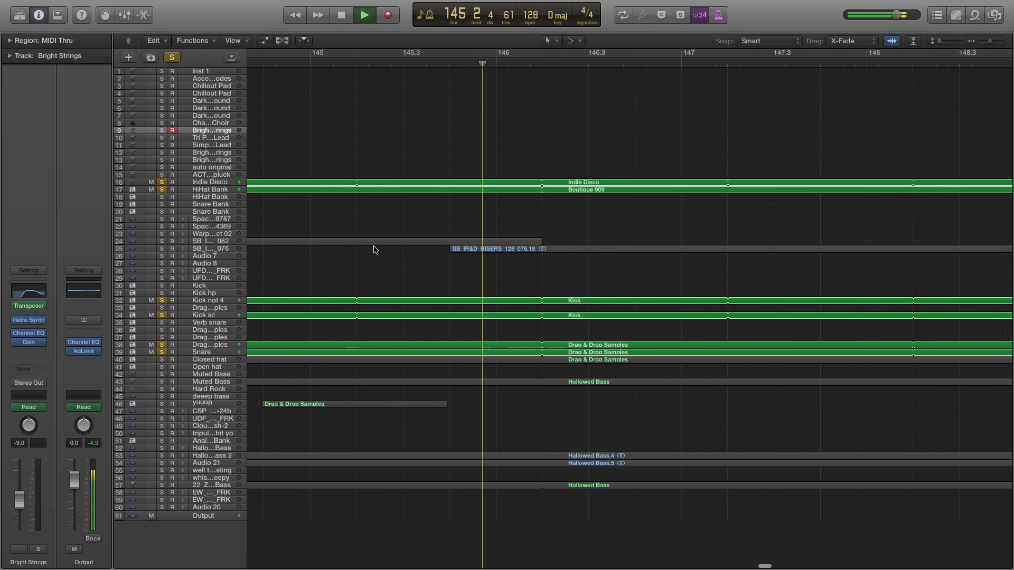
pyautogui.press('space')
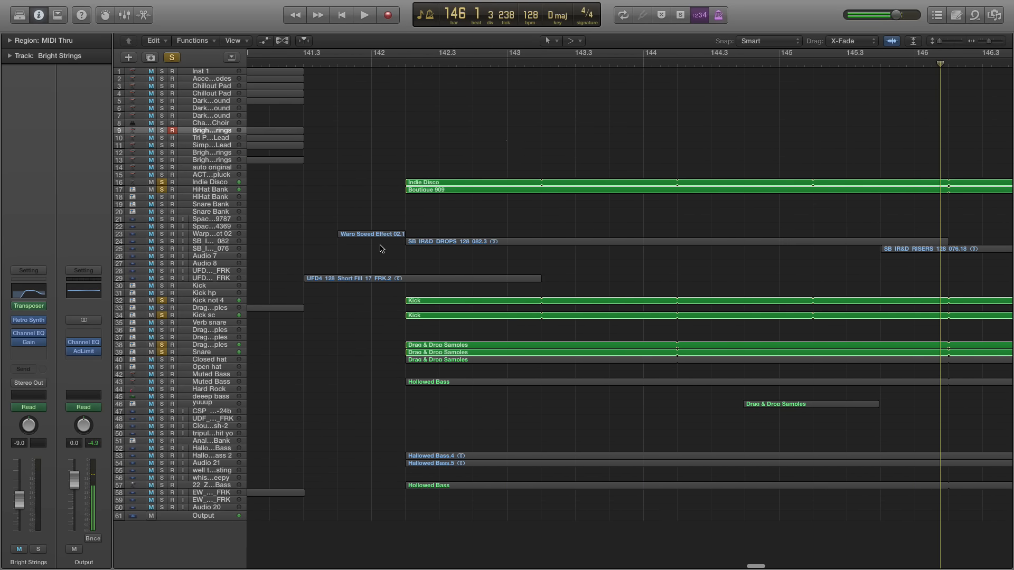
# Clear the solos on tracks 16, 17, 32, 34, 38 and 39 and play the full mix from bar 142 beat 2 to bar 144
pyautogui.click(404, 65)
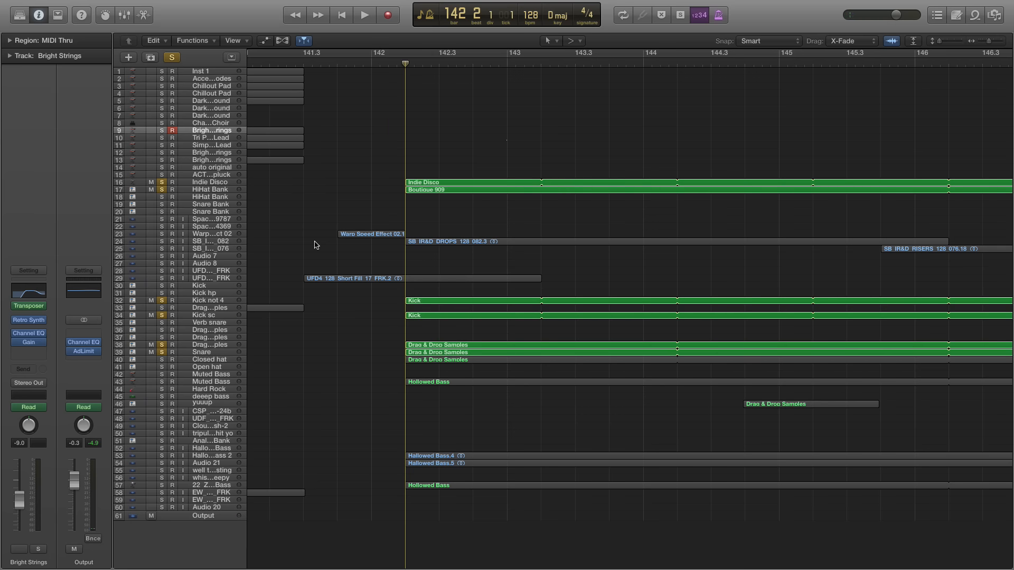
pyautogui.moveTo(163, 181); pyautogui.dragTo(167, 193)
pyautogui.click(162, 301)
pyautogui.click(163, 315)
pyautogui.click(163, 345)
pyautogui.click(163, 352)
pyautogui.press('space')
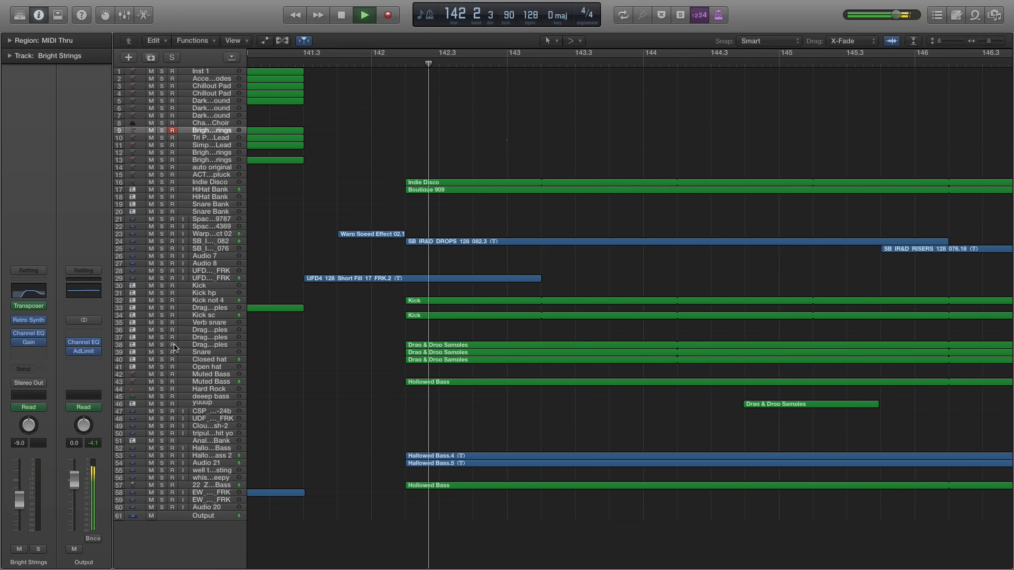
pyautogui.scroll(1, 580, 153)
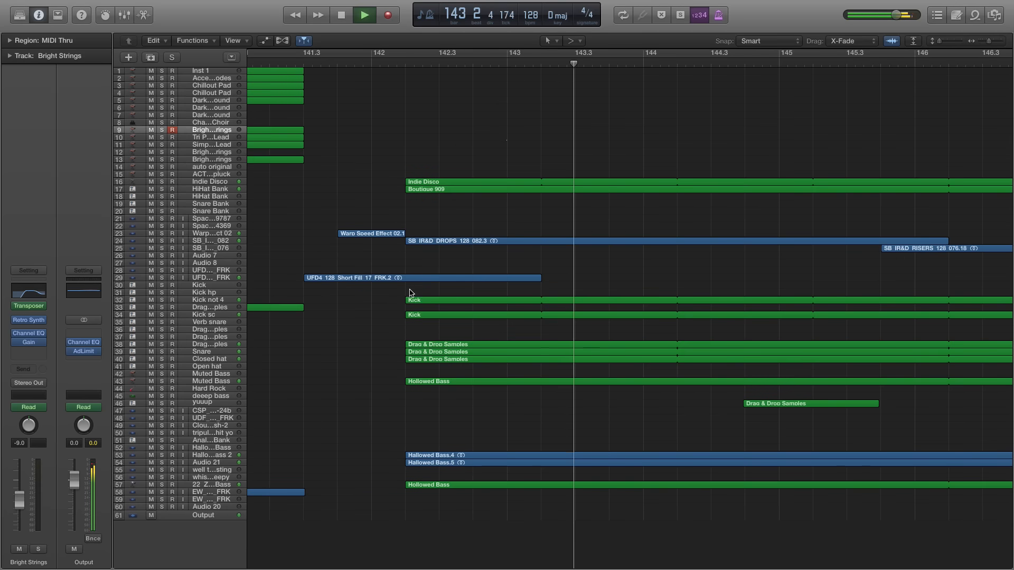
pyautogui.press('space')
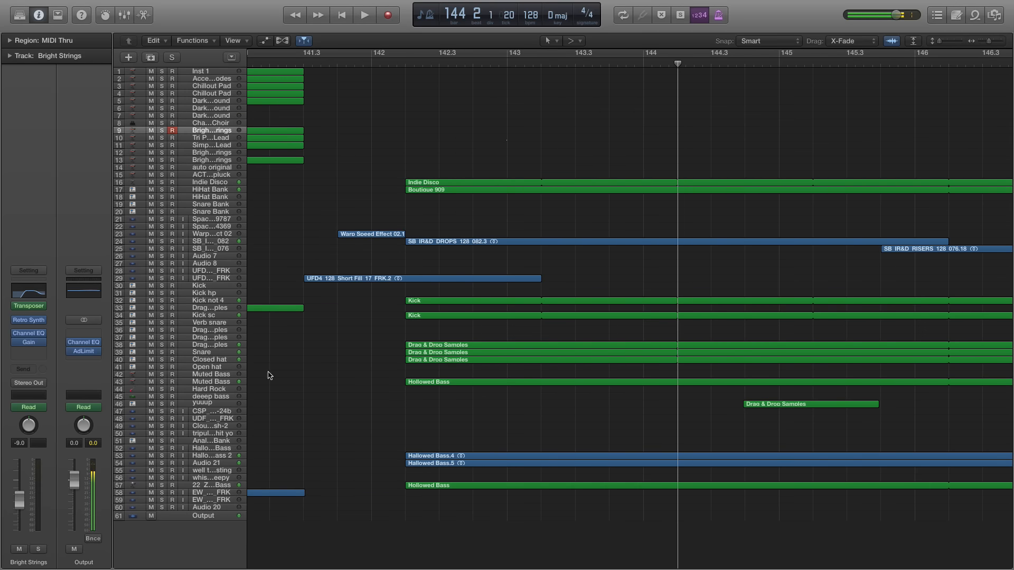
# Select the Open hat track 41 and replay the full mix from bar 142 beat 2, stopping in bar 143
pyautogui.click(215, 369)
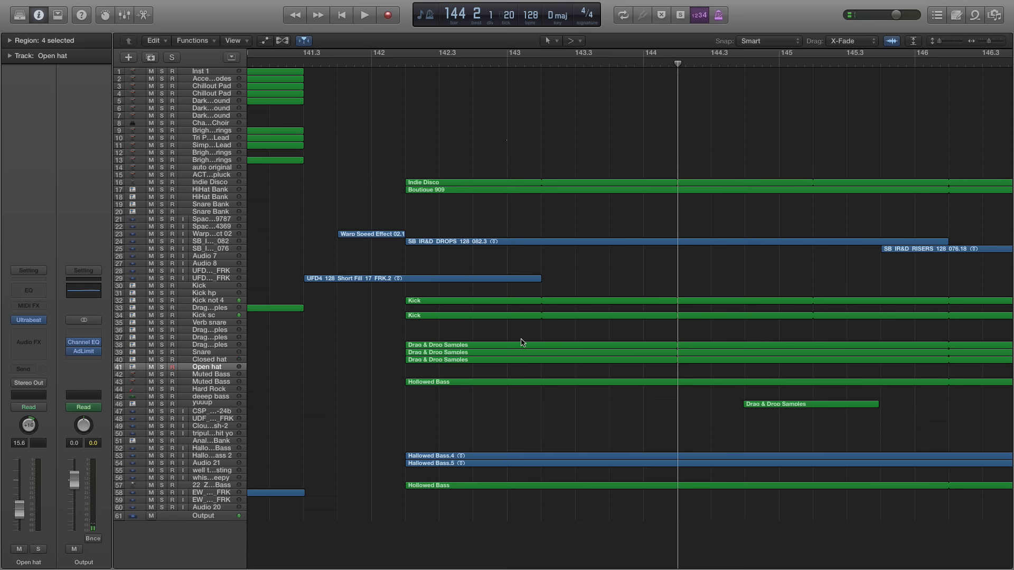
pyautogui.hscroll(3, 521, 343)
pyautogui.click(339, 69)
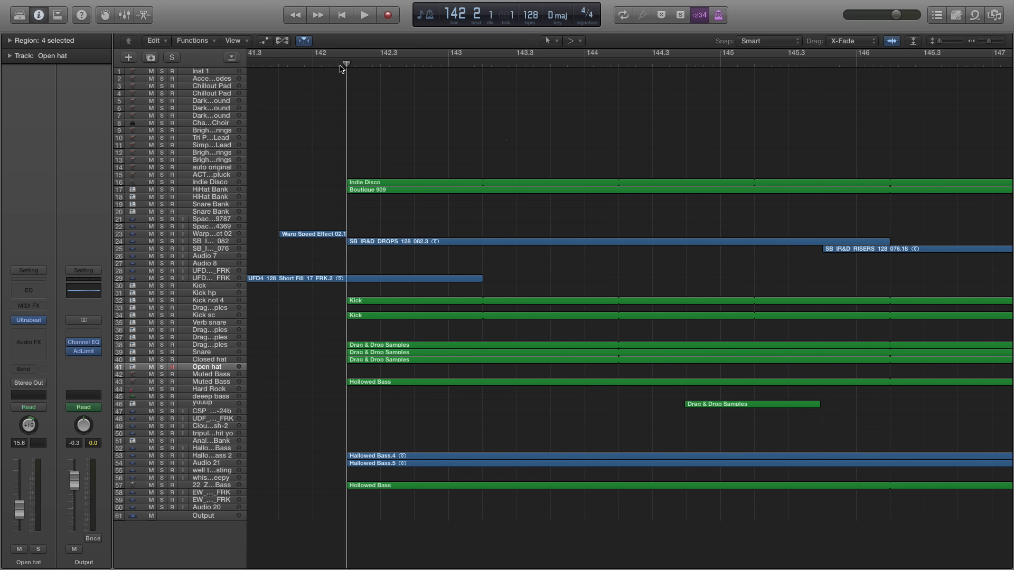
pyautogui.press('space')
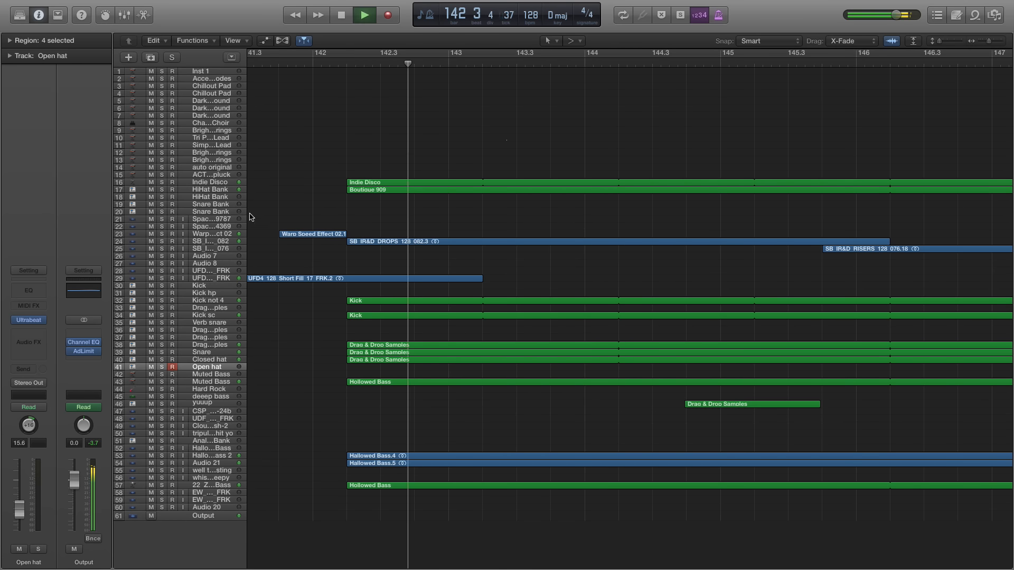
pyautogui.press('space')
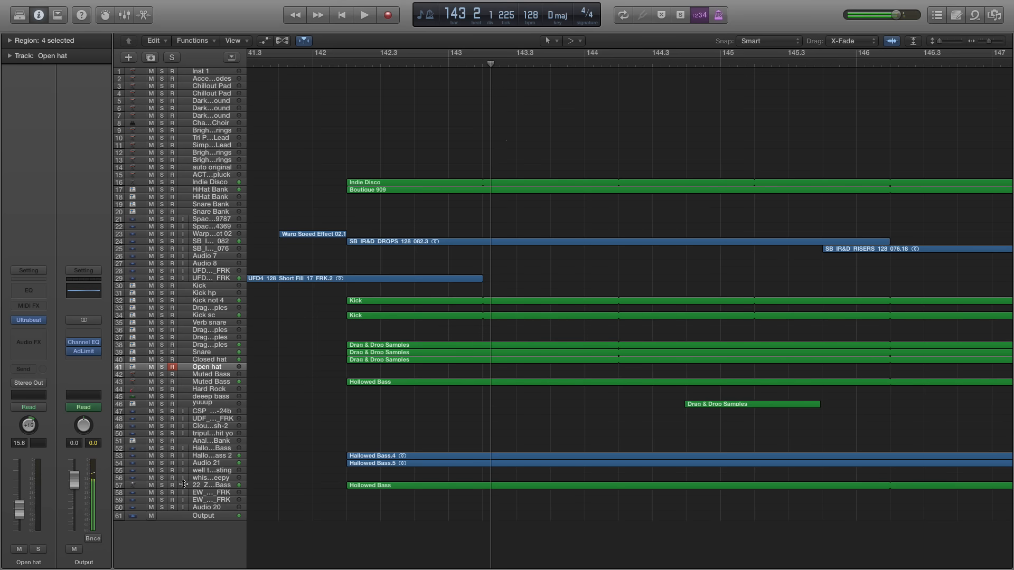
# Solo the bass on track 57 and play from bar 142 beat 2, adding bass tracks 54 and 53 to the solo during playback
pyautogui.click(162, 486)
pyautogui.click(352, 66)
pyautogui.press('space')
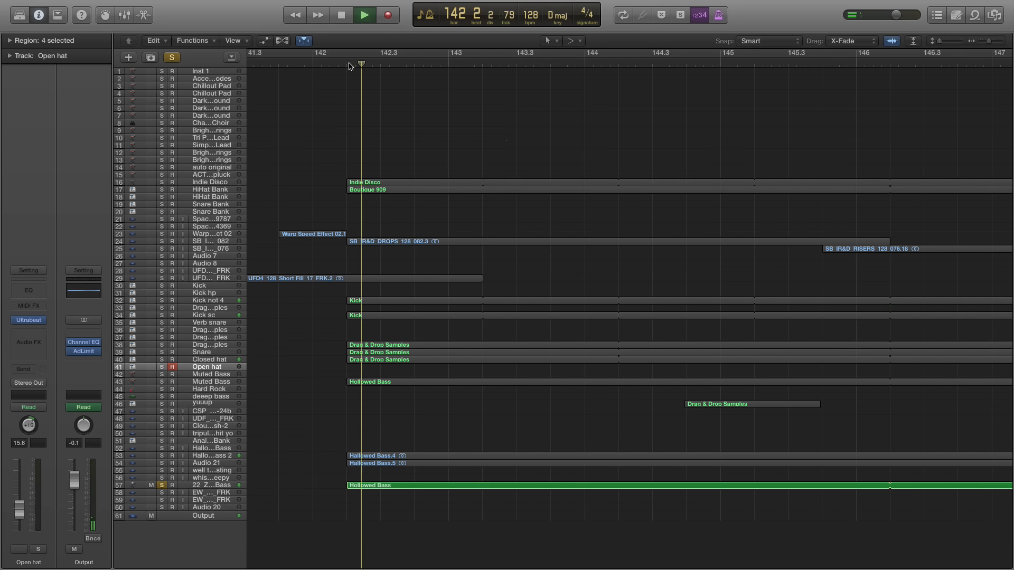
pyautogui.click(162, 464)
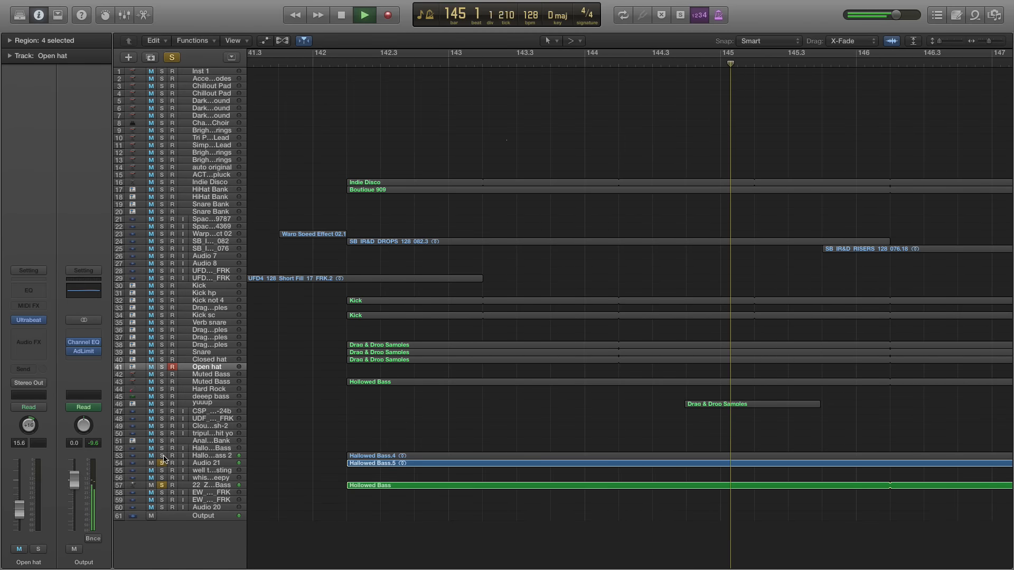
pyautogui.click(162, 456)
pyautogui.press('space')
# Clear the solos on bass tracks 53, 54 and 57
pyautogui.click(162, 456)
pyautogui.click(162, 463)
pyautogui.click(162, 485)
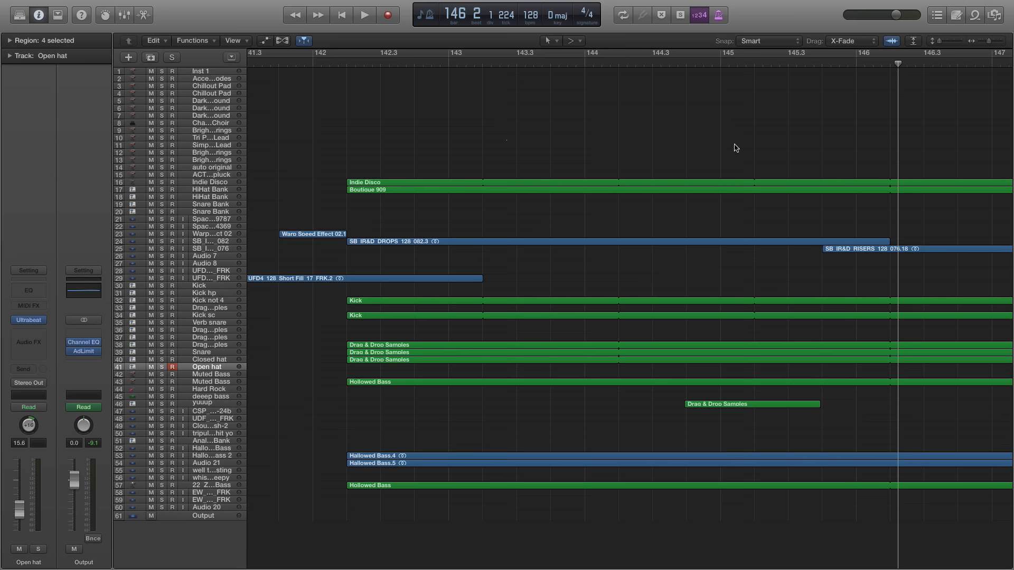
# Solo the yuuup track 46, play its sample from bar 144 beat 3 to the region's end, and clear the solo
pyautogui.click(681, 67)
pyautogui.click(217, 404)
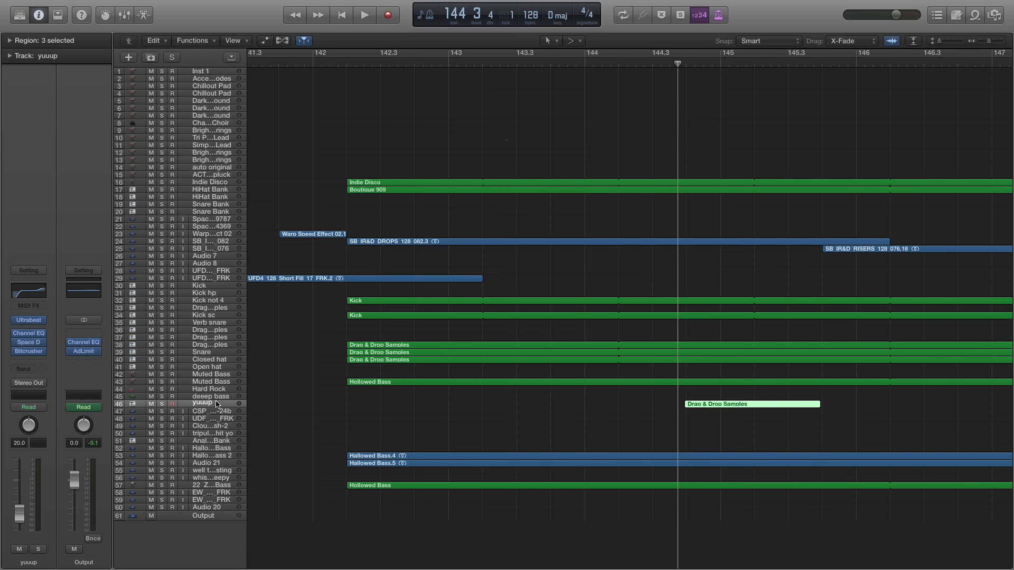
pyautogui.click(162, 403)
pyautogui.press('space')
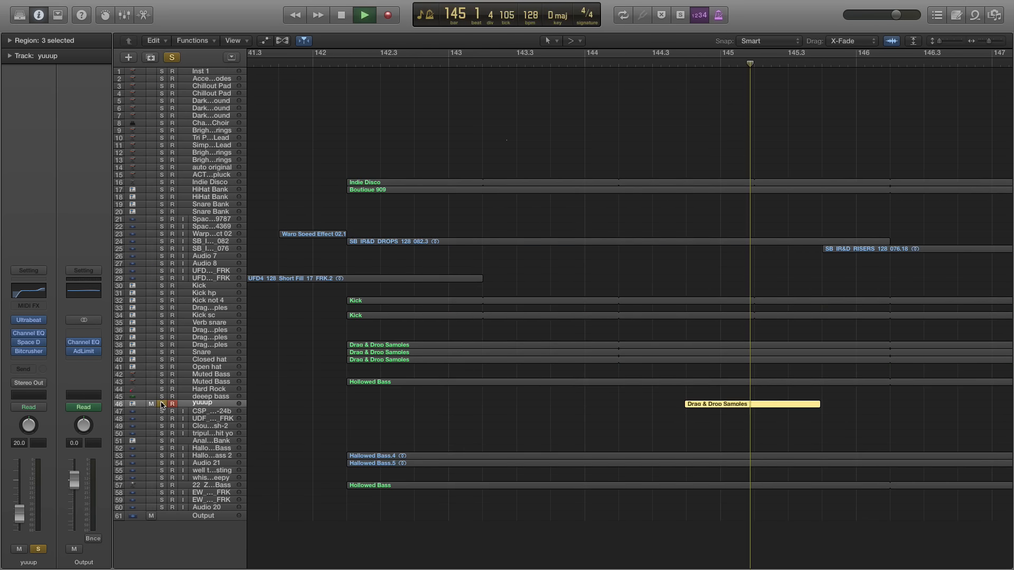
pyautogui.press('space')
pyautogui.click(162, 405)
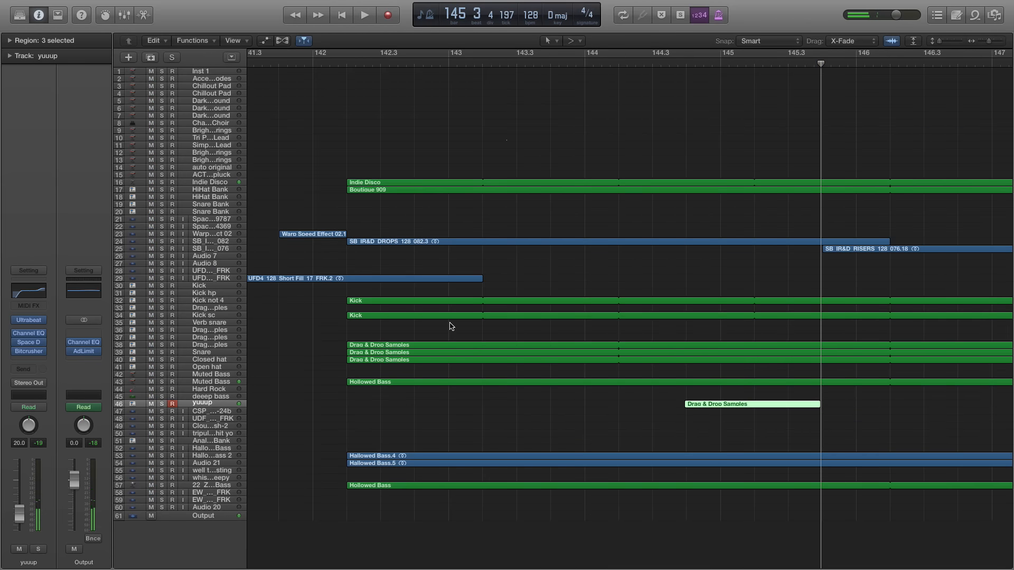
# Play the full mix from the end of bar 145 through the riser, skipping ahead to the change around bar 150
pyautogui.press('space')
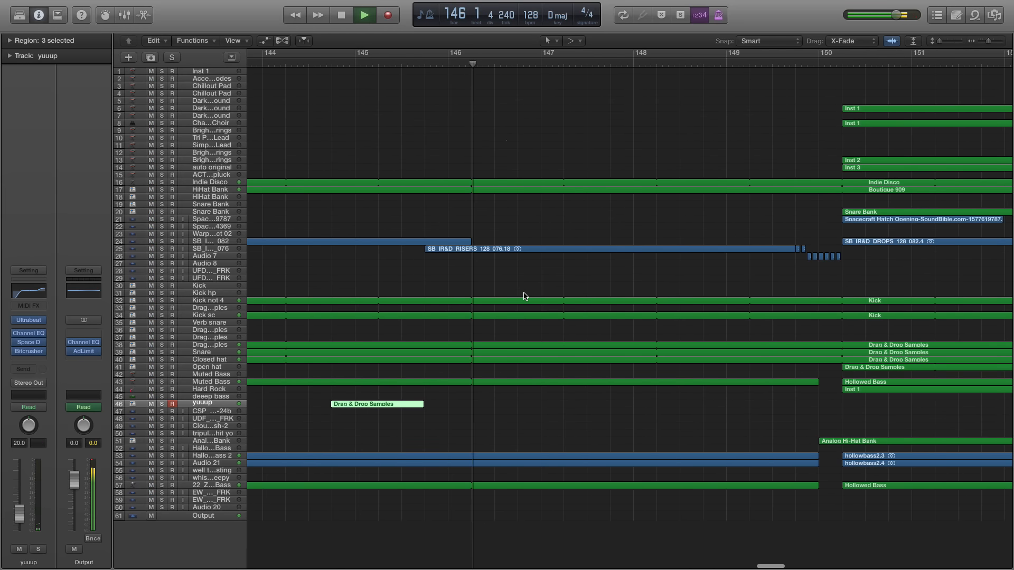
pyautogui.press('space')
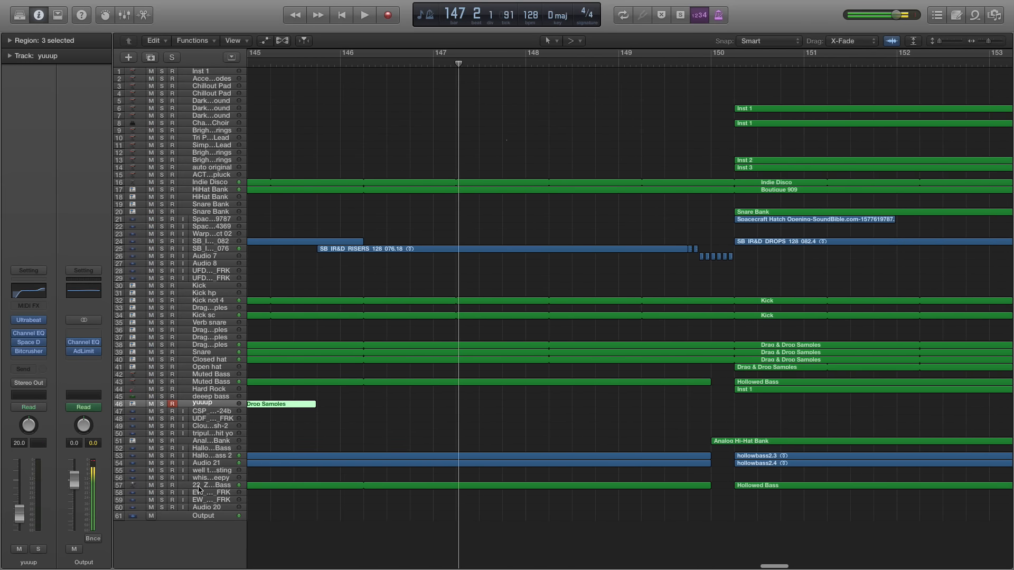
pyautogui.press('space')
pyautogui.click(681, 64)
pyautogui.press('space')
# Solo the riser track 25 and Audio 7 on track 26 and play the chopped riser from bar 149 to bar 150 beat 2
pyautogui.click(570, 65)
pyautogui.click(204, 252)
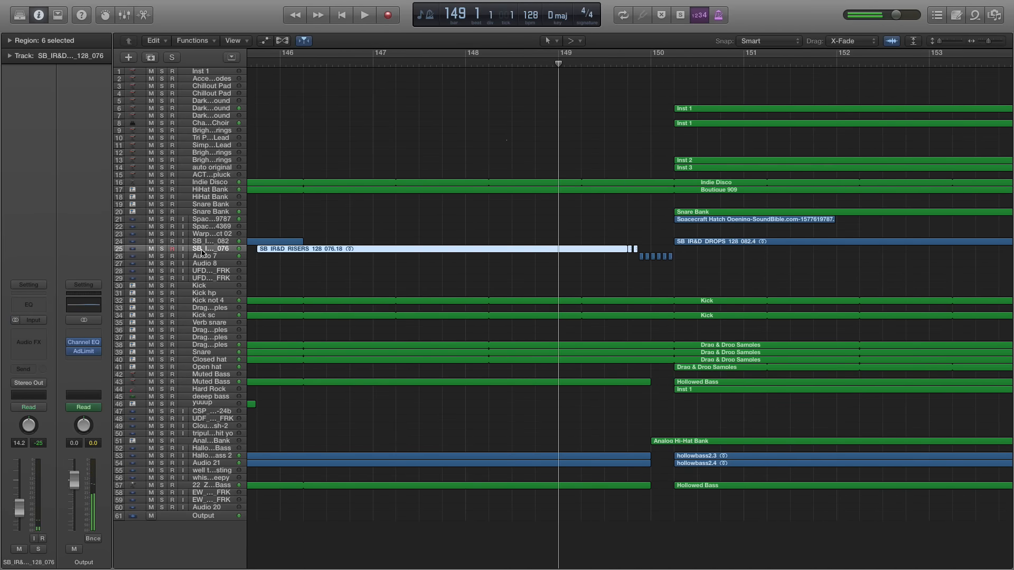
pyautogui.click(162, 249)
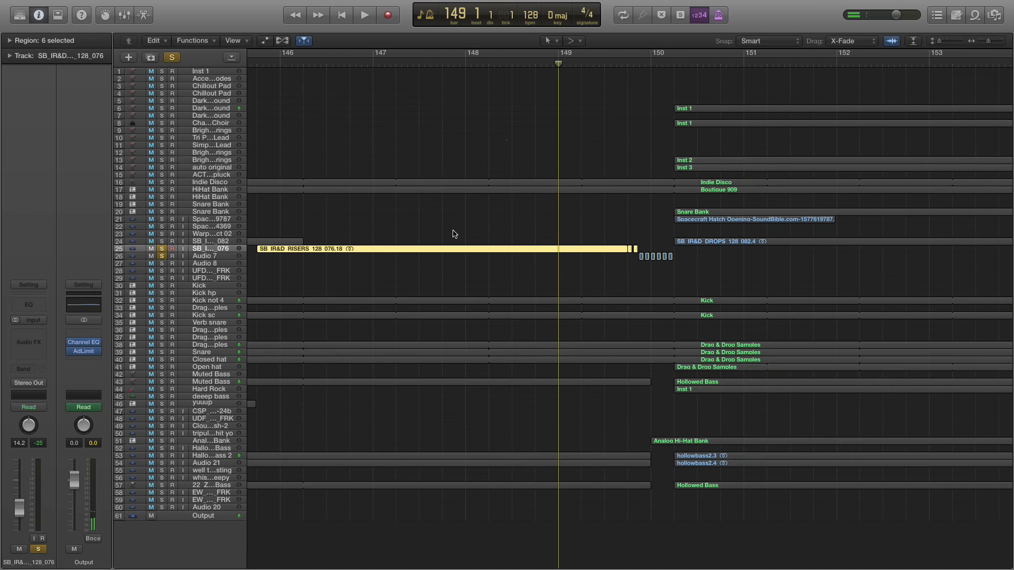
pyautogui.press('space')
pyautogui.press('super+Right')
pyautogui.press('super+Right')
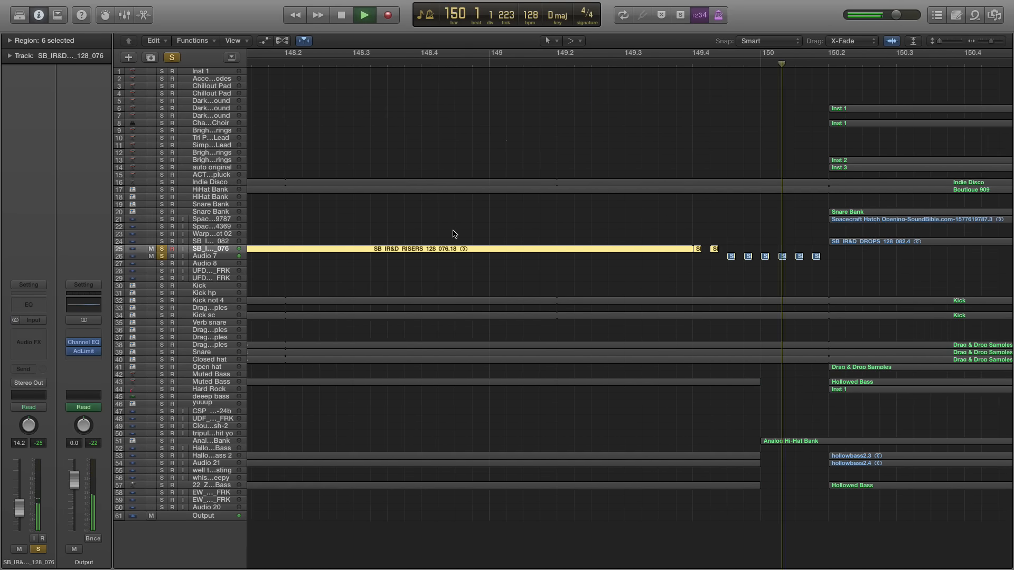
pyautogui.press('space')
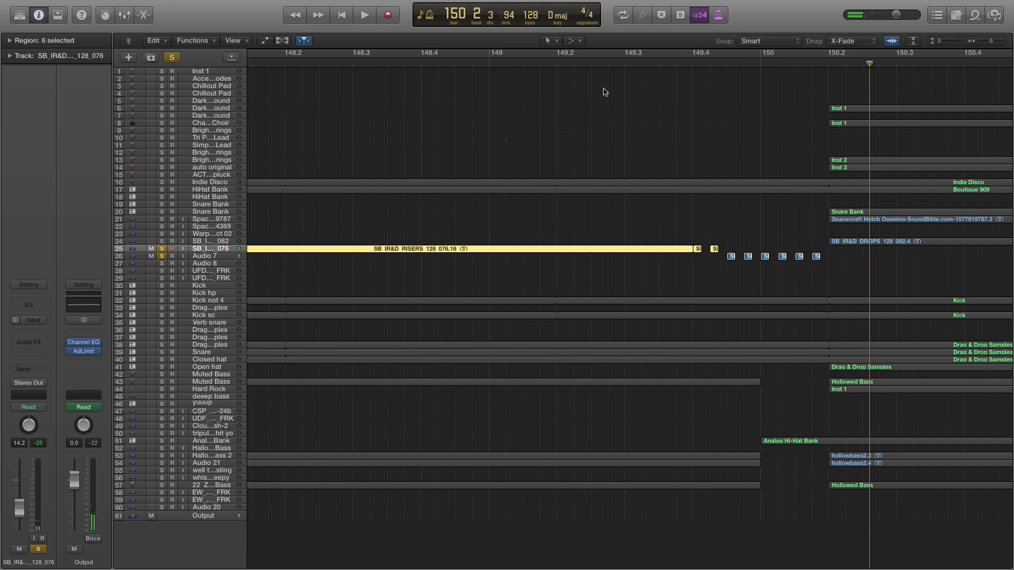
# Clear the solos on the riser track 25 and Audio 7 on track 26
pyautogui.click(162, 249)
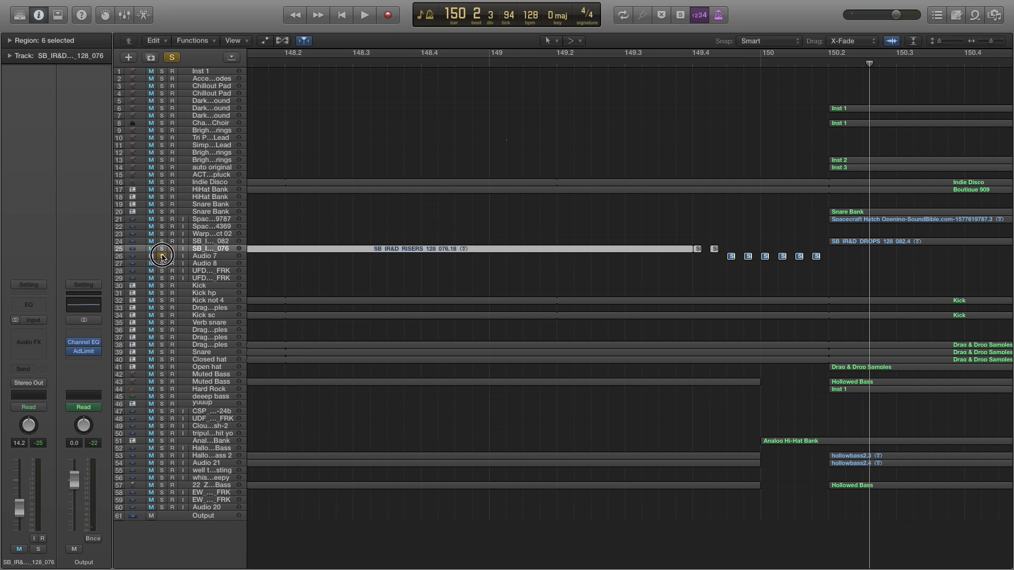
pyautogui.hscroll(10, 678, 236)
pyautogui.press('super+Left')
pyautogui.press('super+Left')
pyautogui.hscroll(-5, 661, 237)
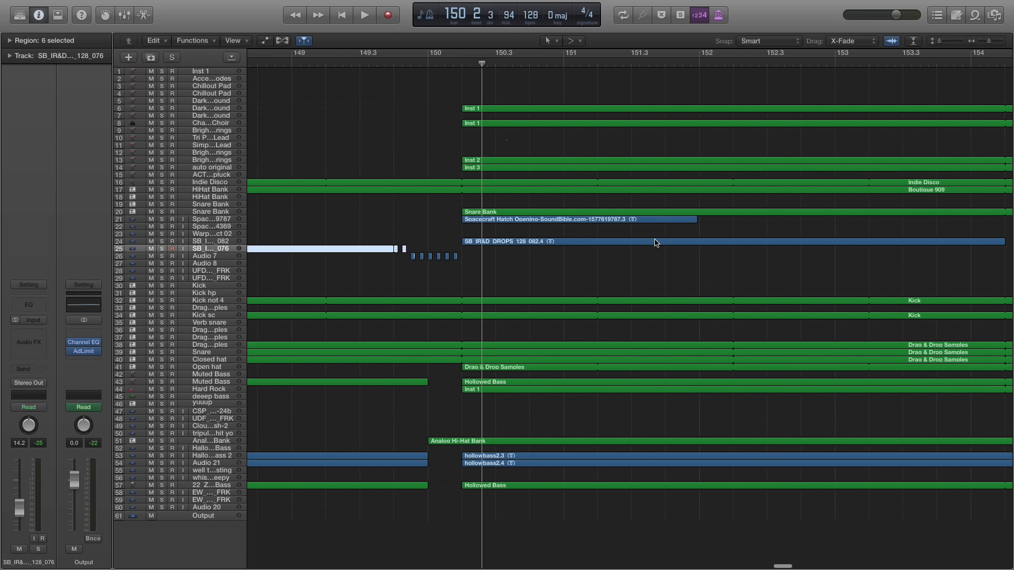
# Play the full mix from bar 150 beat 2 with the second half of the drop in view, stopping at bar 152
pyautogui.click(540, 63)
pyautogui.press('space')
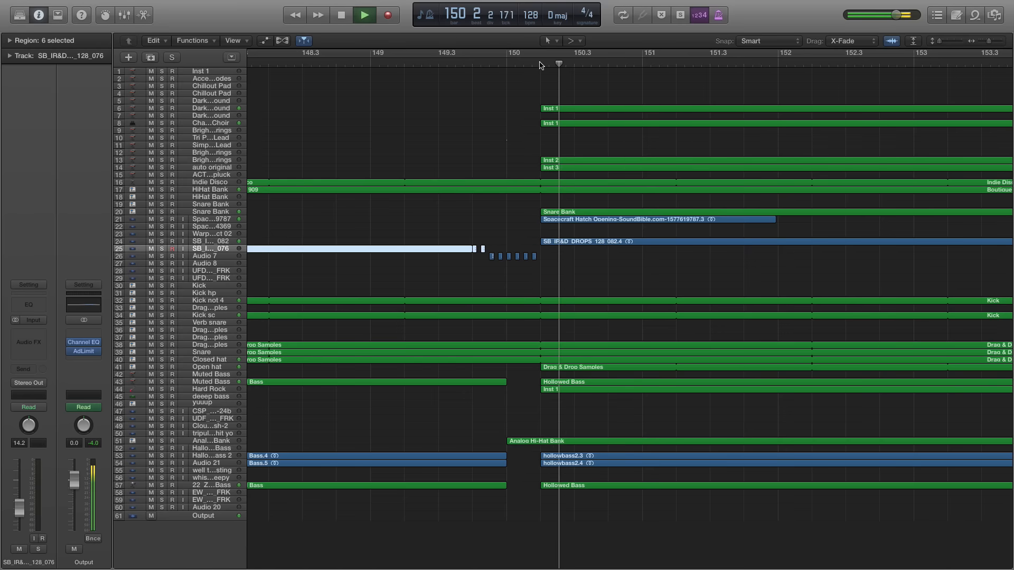
pyautogui.press('super+Left')
pyautogui.press('super+Left')
pyautogui.press('super+Left')
pyautogui.press('super+Right')
pyautogui.press('super+Right')
pyautogui.press('super+Left')
pyautogui.press('super+Left')
pyautogui.press('super+Left')
pyautogui.press('super+Left')
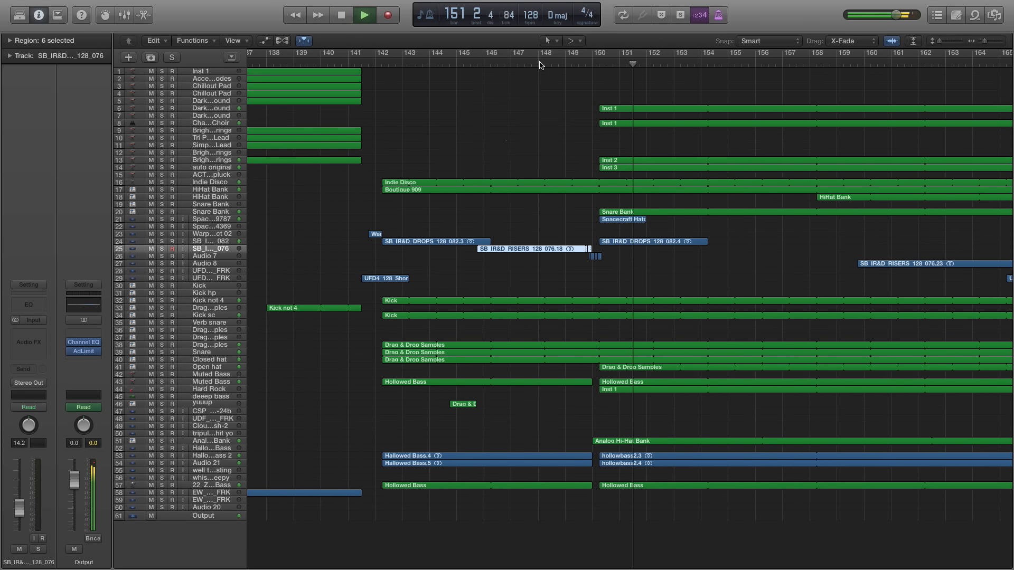
pyautogui.hscroll(7, 627, 188)
pyautogui.press('space')
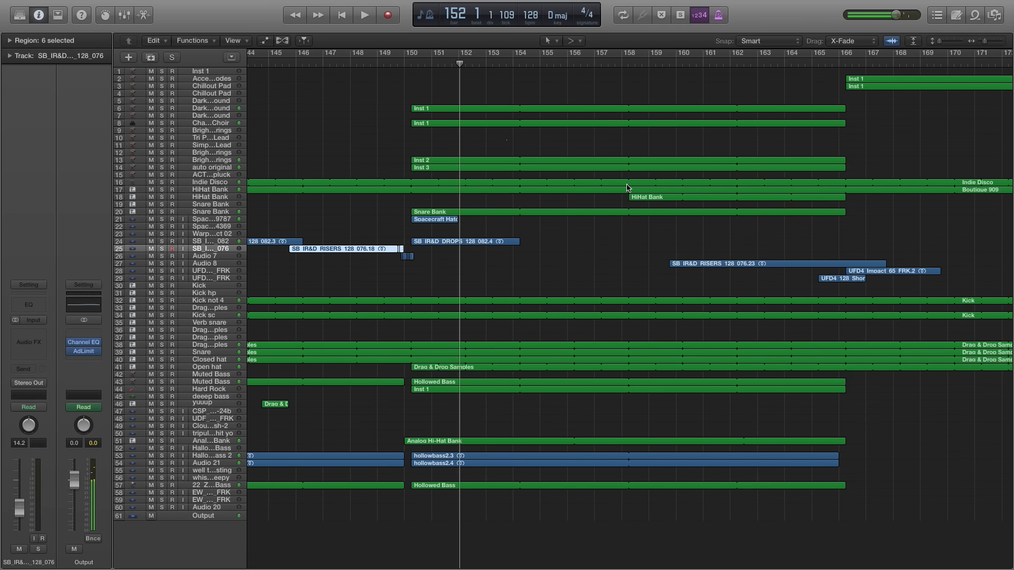
# Continue playing the full mix from bar 152, stop at bar 153, and show the section up to bar 174
pyautogui.hscroll(8, 555, 145)
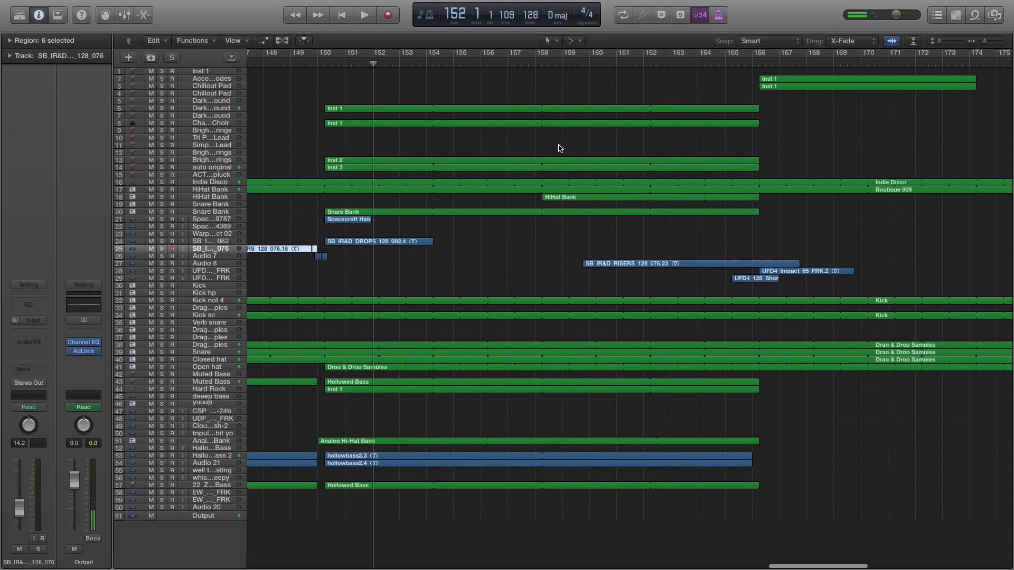
pyautogui.hscroll(-10, 547, 142)
pyautogui.press('space')
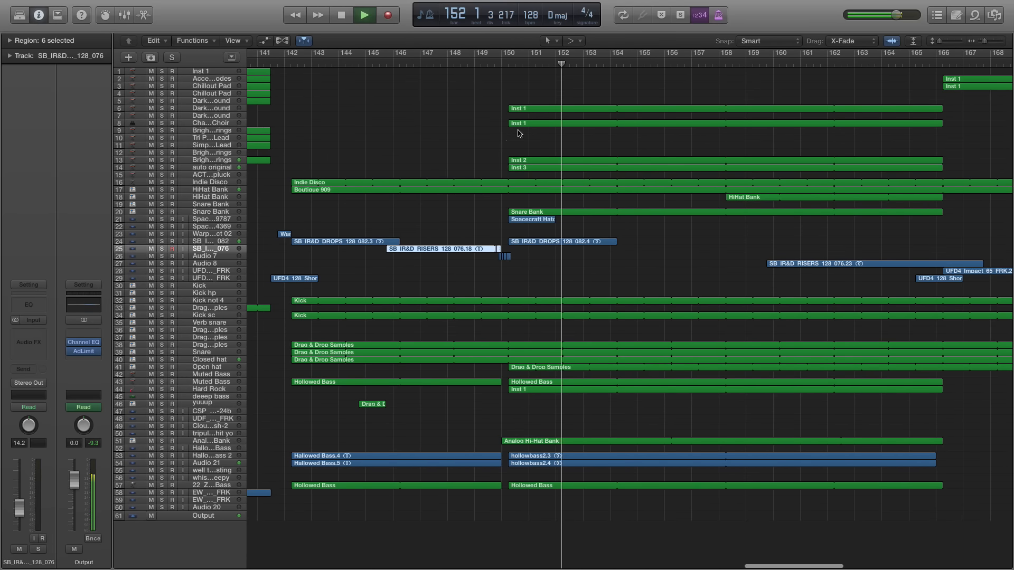
pyautogui.press('space')
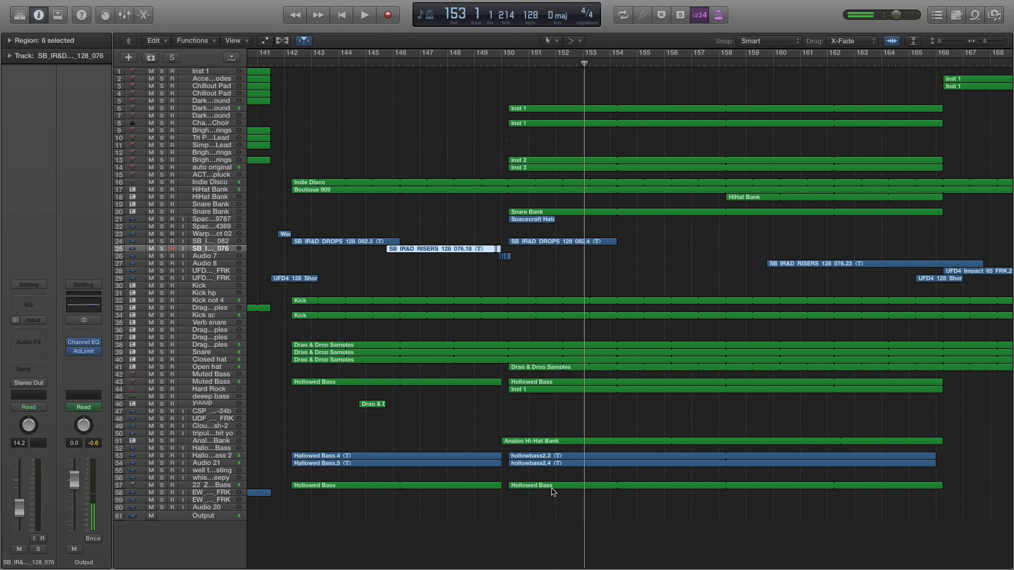
pyautogui.hscroll(7, 533, 324)
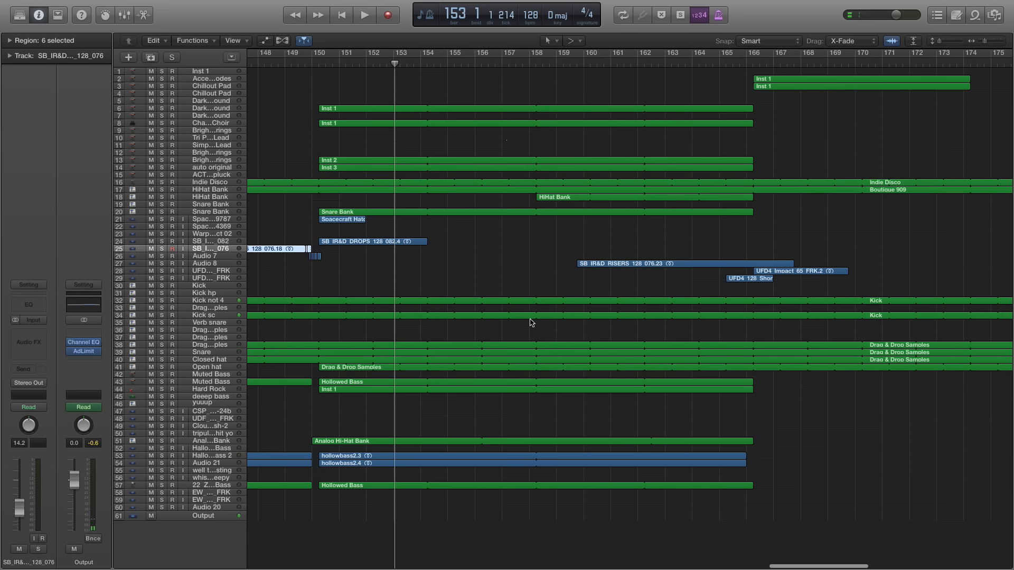
# Deselect the riser regions and play the full mix through the outro from bar 166, pausing at bar 177 and stopping at bar 179
pyautogui.hscroll(3, 560, 347)
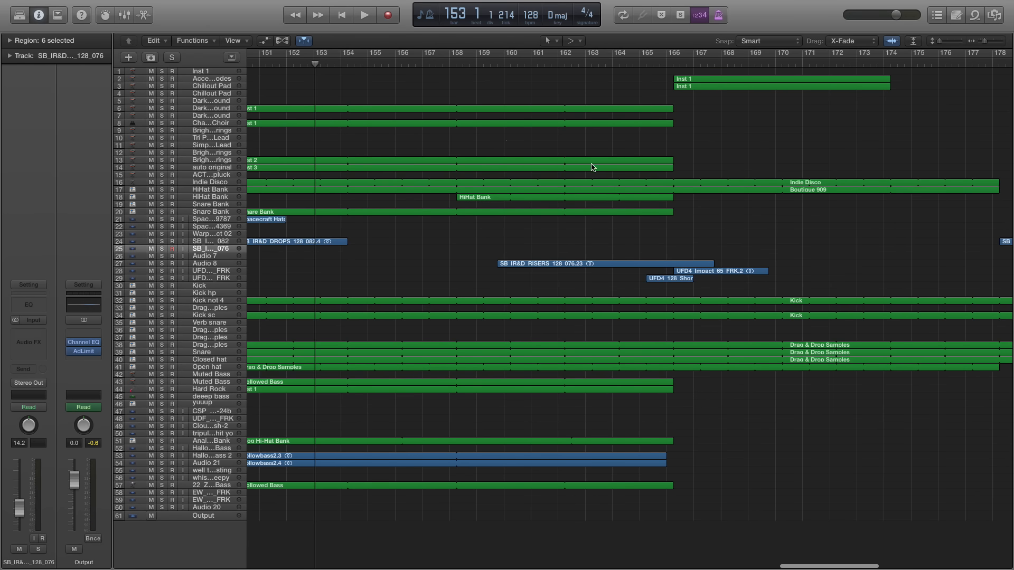
pyautogui.hscroll(-10, 570, 194)
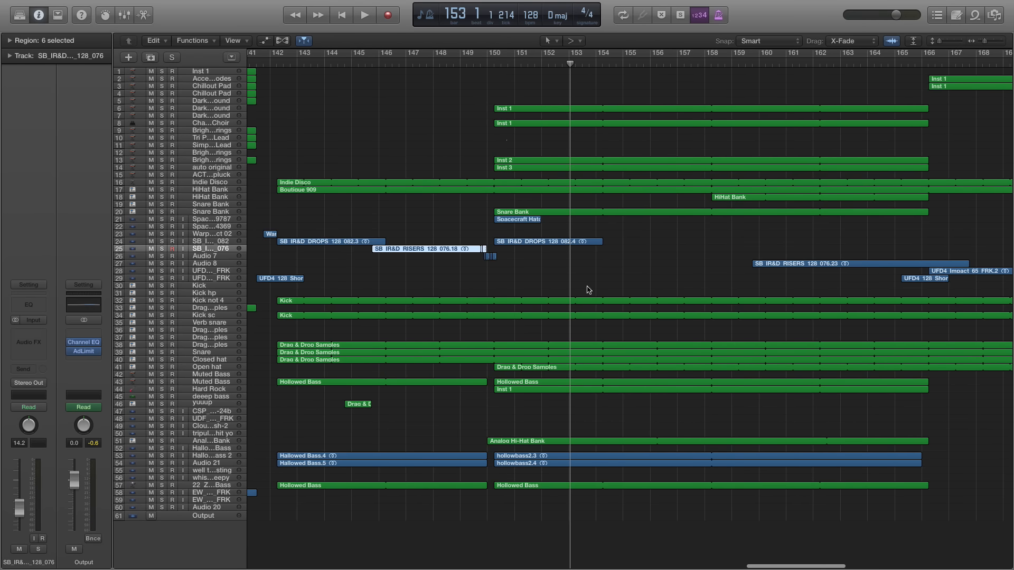
pyautogui.click(649, 277)
pyautogui.hscroll(12, 649, 279)
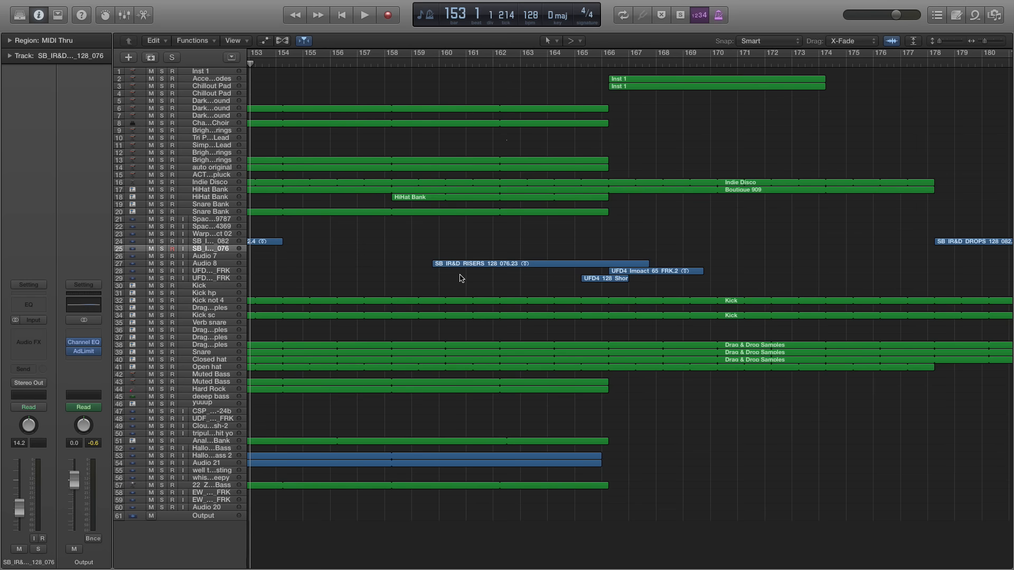
pyautogui.hscroll(4, 460, 278)
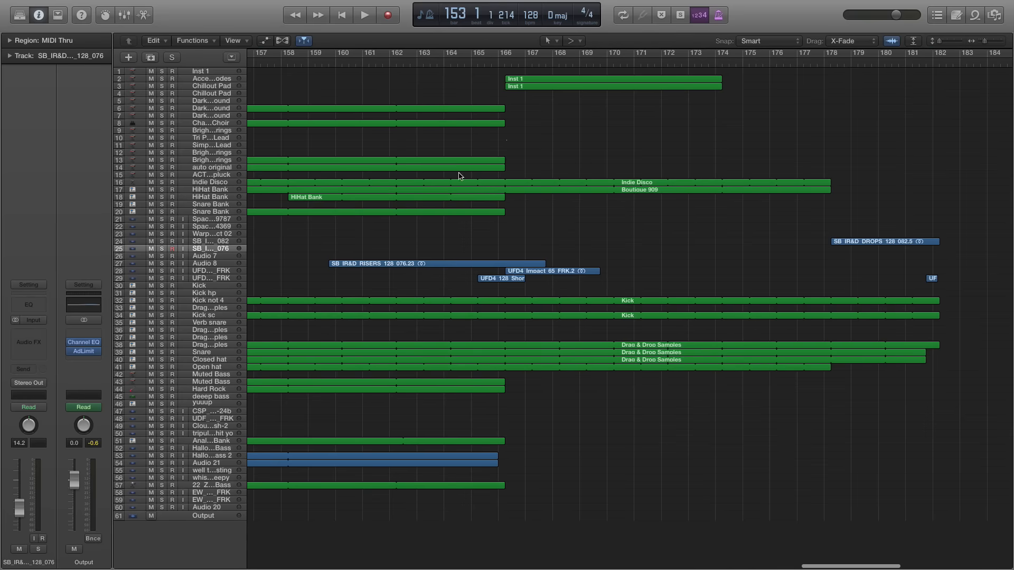
pyautogui.click(507, 64)
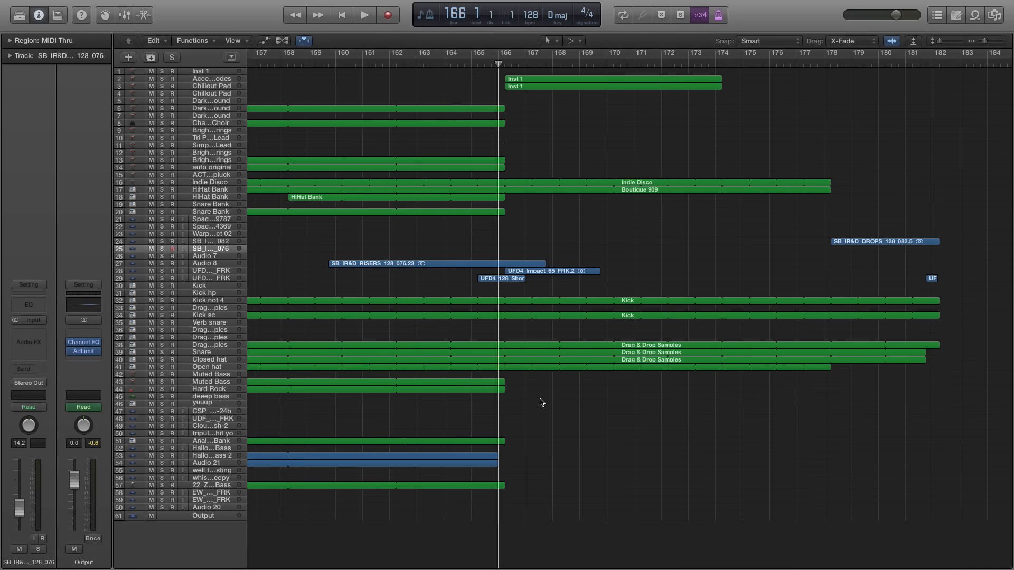
pyautogui.press('space')
pyautogui.hscroll(6, 571, 258)
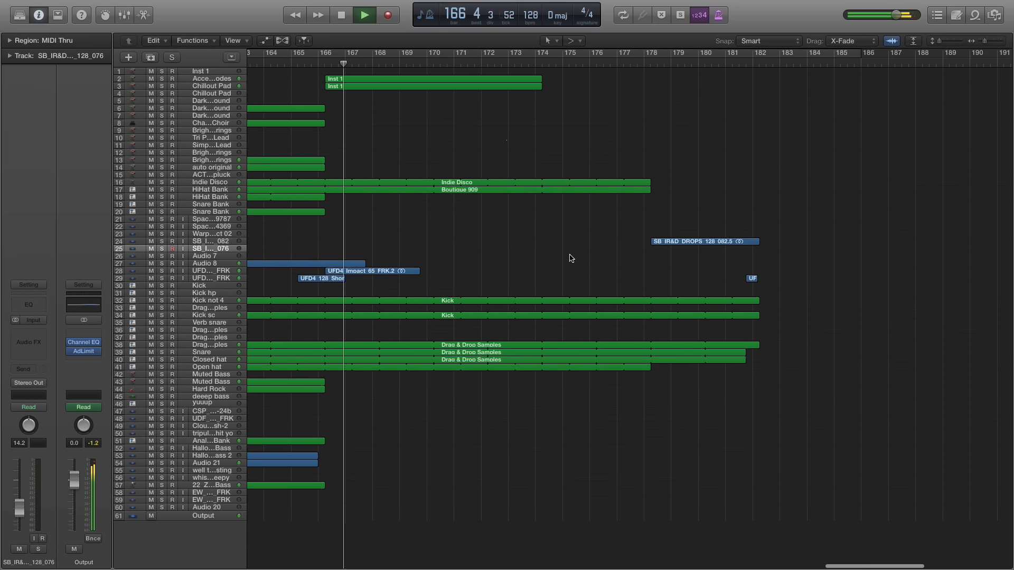
pyautogui.press('space')
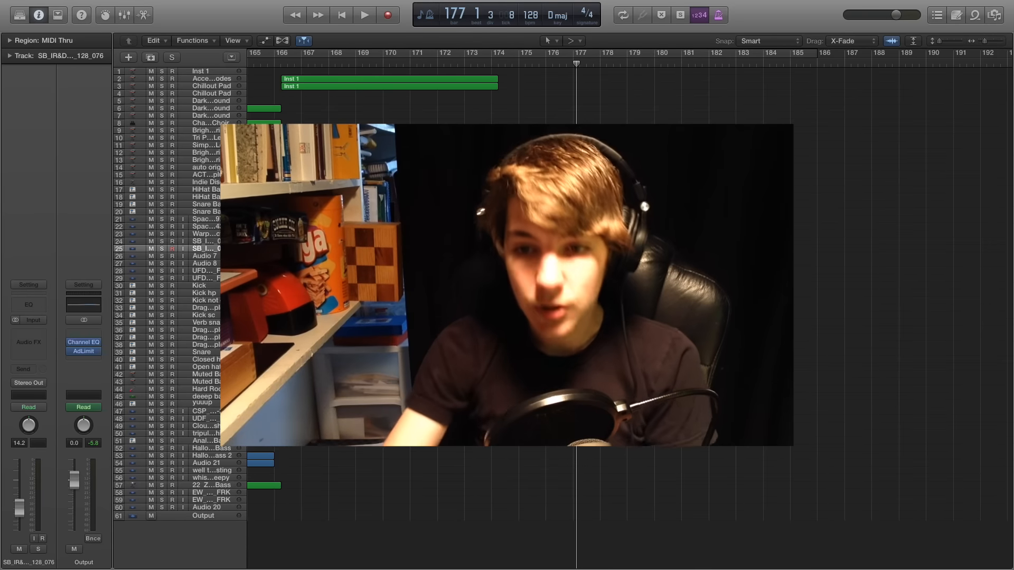
pyautogui.press('space')
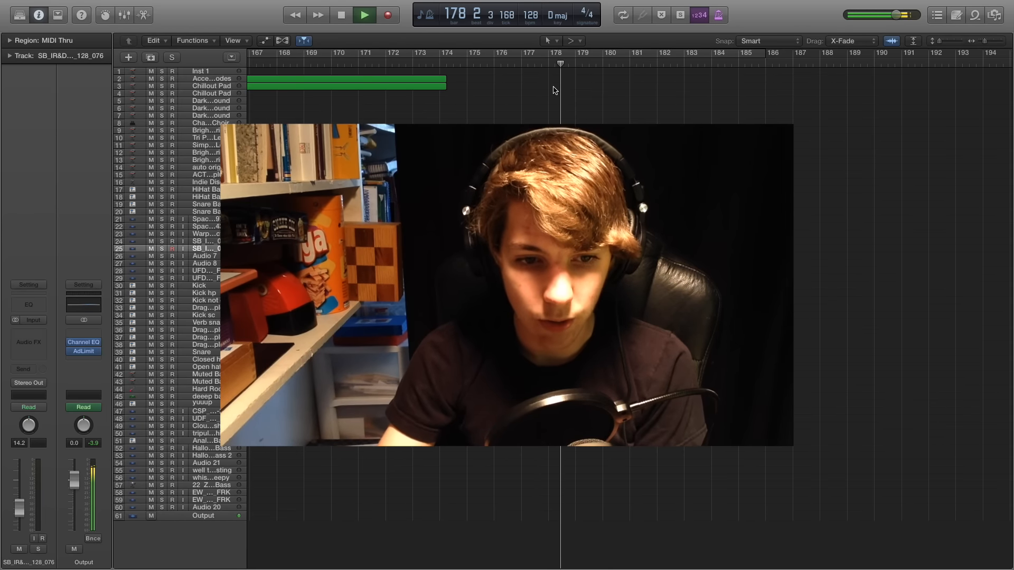
pyautogui.press('space')
# Select the Output track, examine its volume automation curve across the whole song, and hide the automation again
pyautogui.click(213, 517)
pyautogui.press('a')
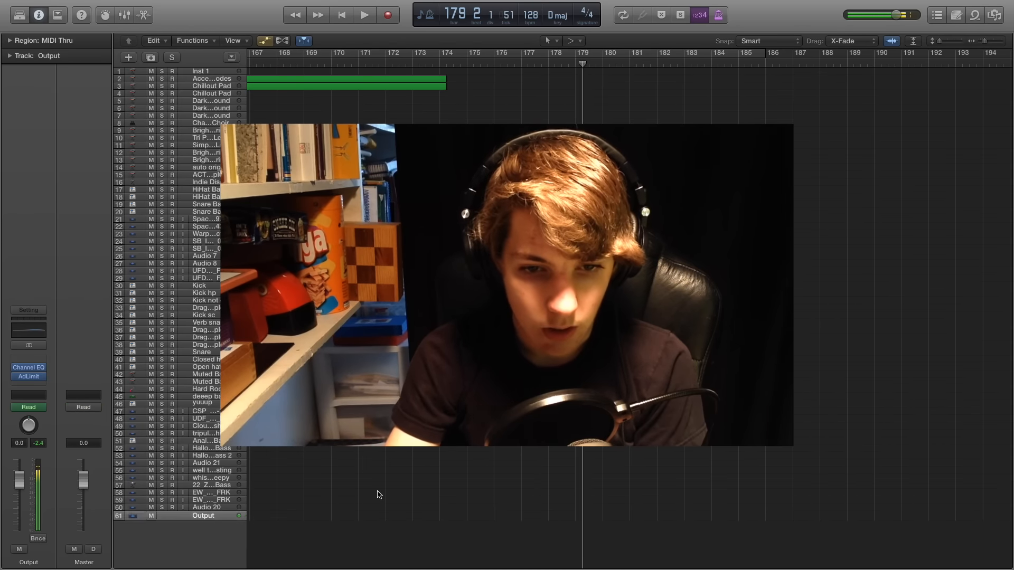
pyautogui.scroll(-2, 454, 470)
pyautogui.hscroll(-15, 444, 475)
pyautogui.scroll(-6, 444, 475)
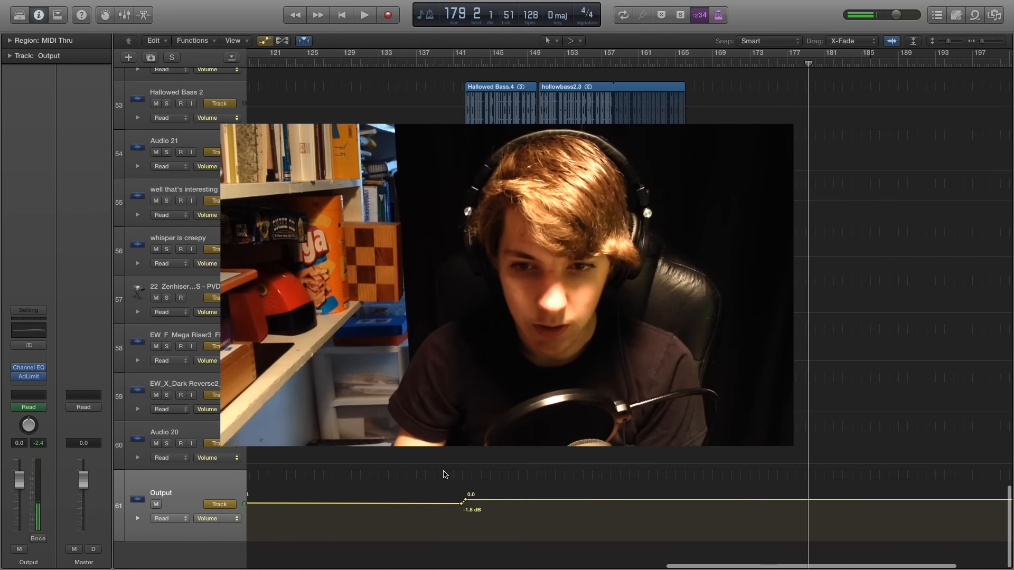
pyautogui.scroll(20, 389, 466)
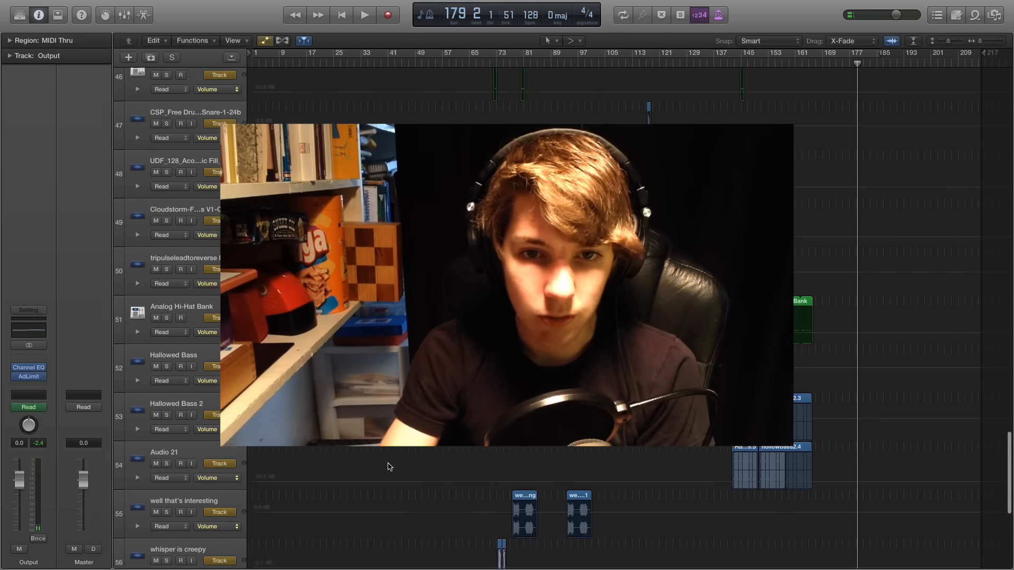
pyautogui.scroll(-20, 392, 468)
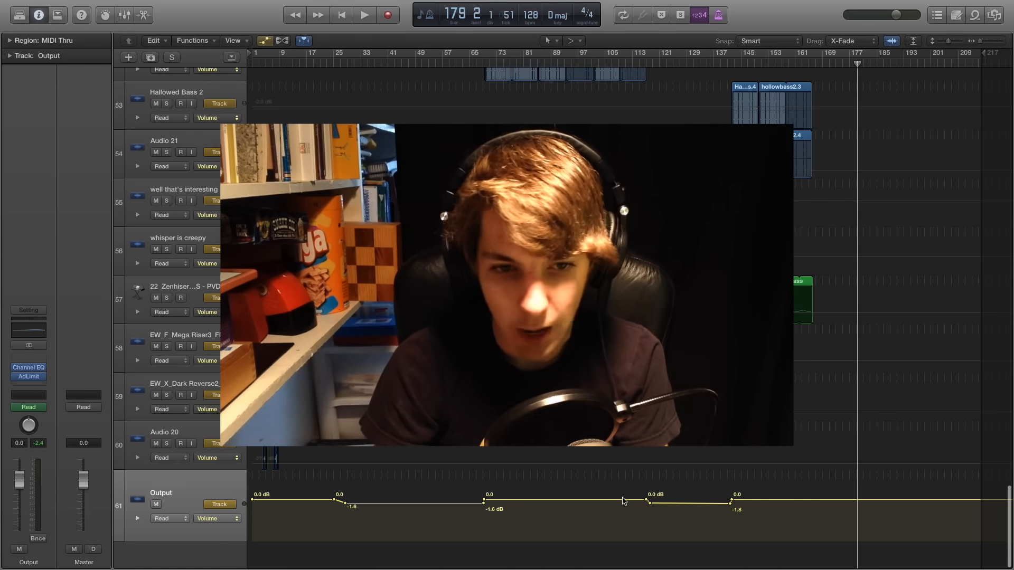
pyautogui.press('a')
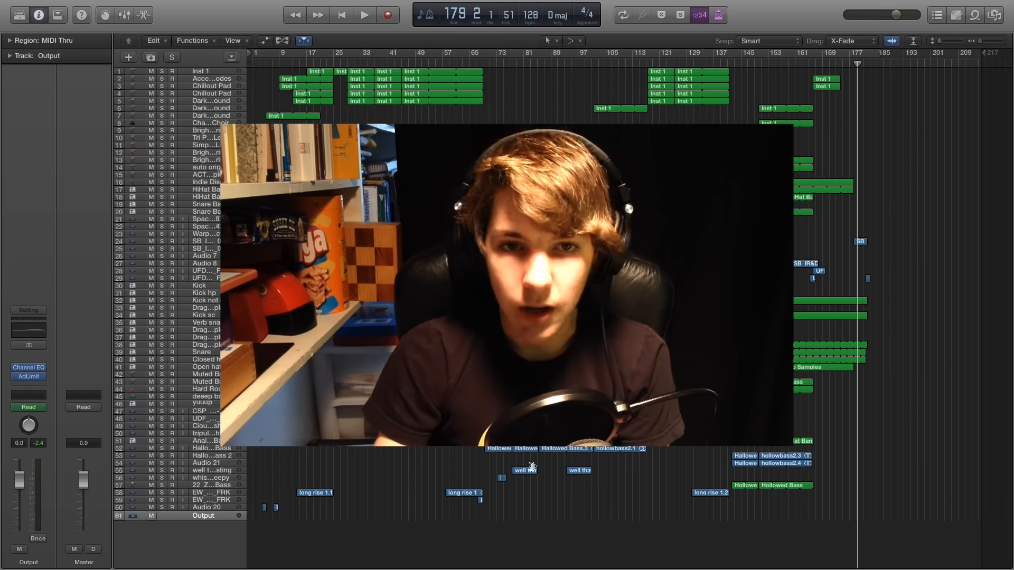